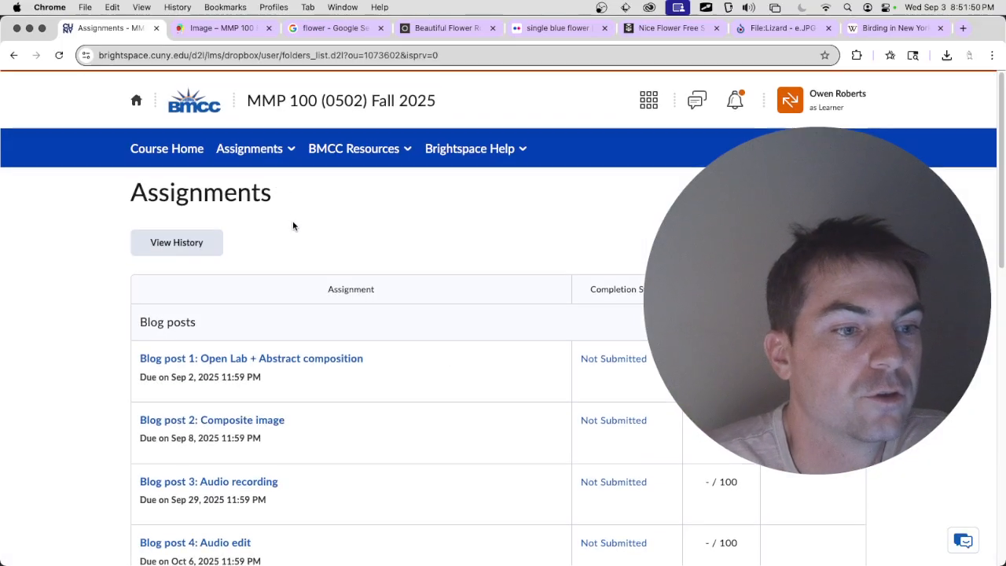
Step: Open the Project 1: Image assignment from the Projects section of the course assignments list
scroll(293, 222, down, 3)
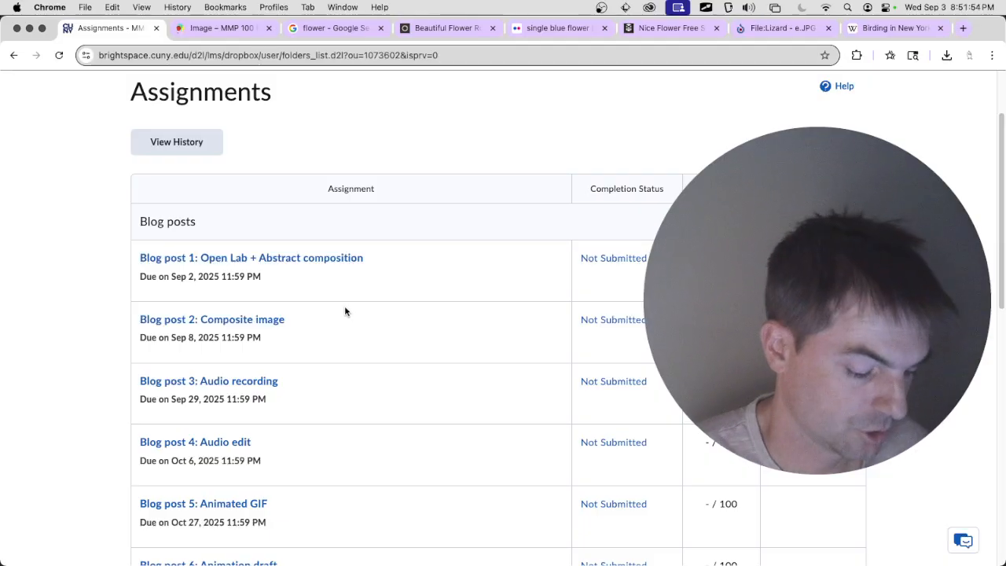
scroll(283, 279, down, 15)
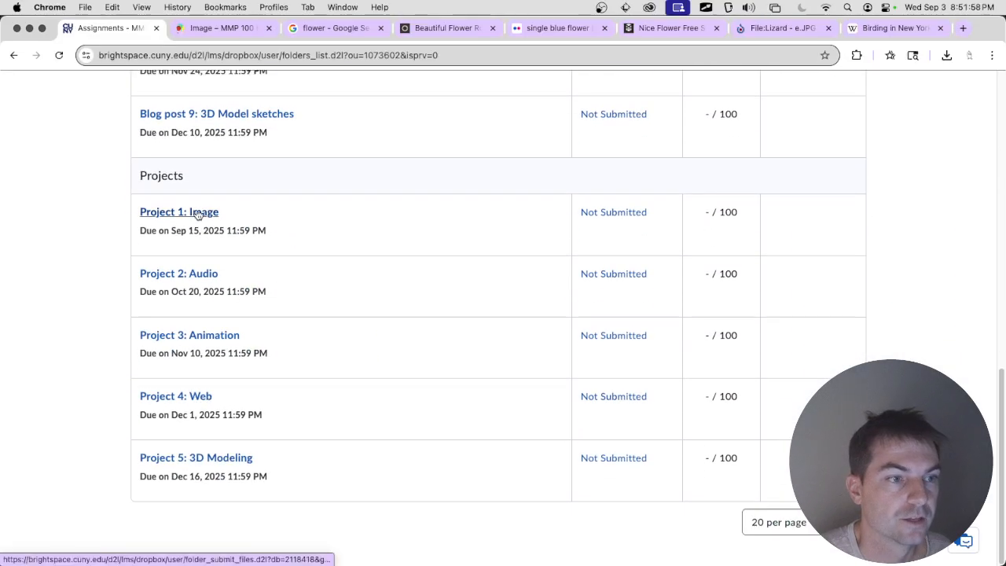
scroll(249, 236, up, 8)
scroll(251, 249, up, 5)
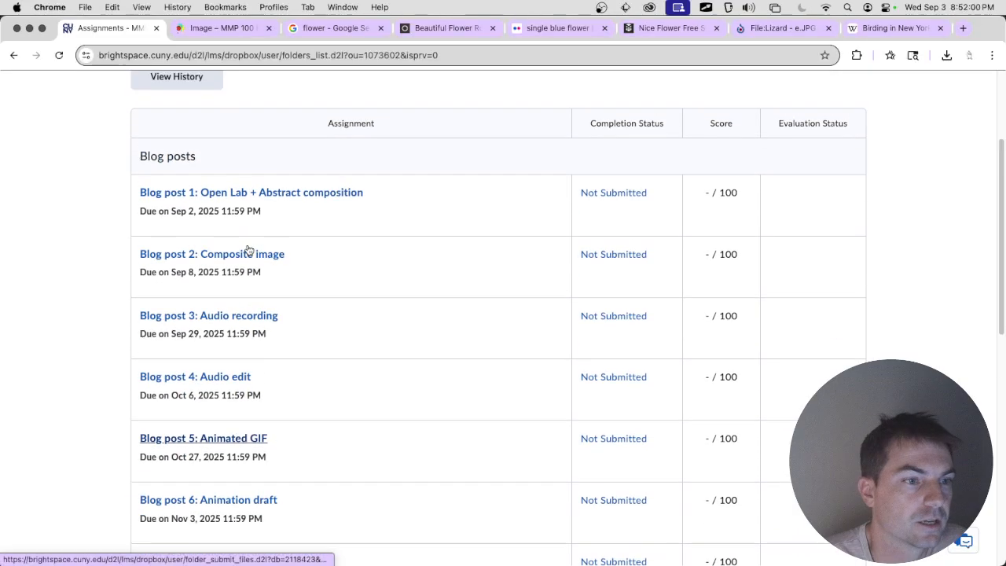
scroll(267, 251, down, 15)
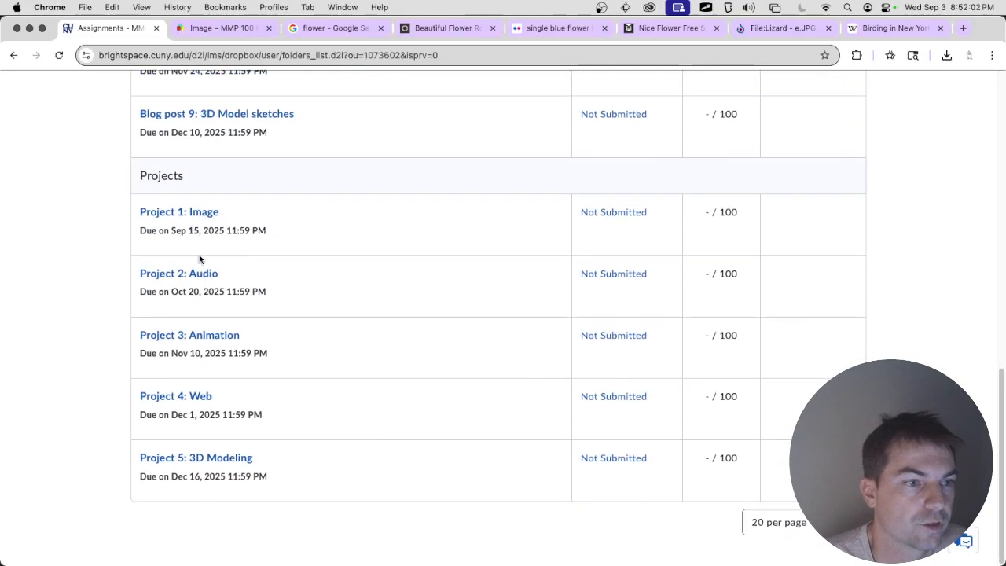
click(196, 213)
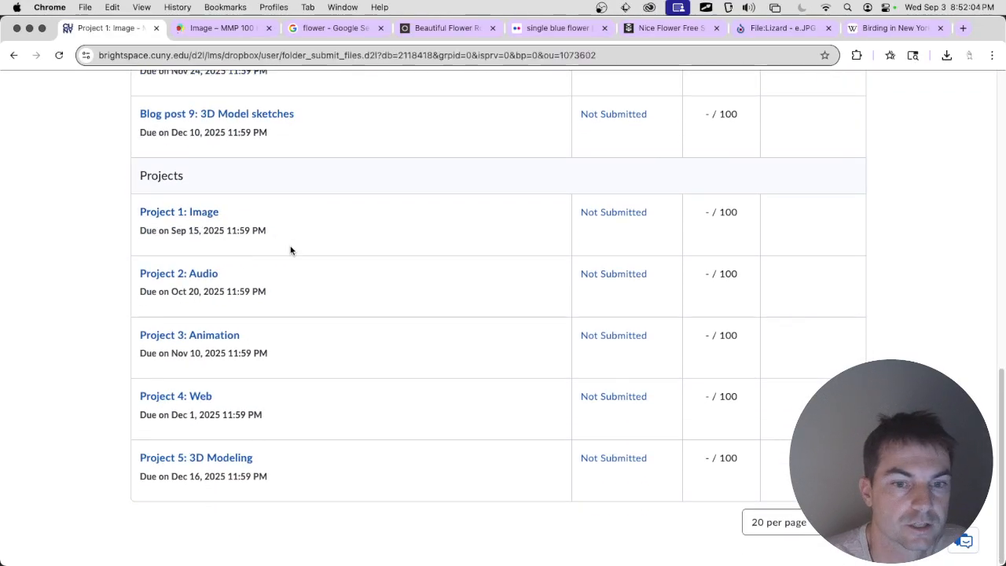
Step: Read through the Project 1: Image rubric, from the Composition and Photoshop criteria to the Writing and Link criteria
scroll(375, 264, down, 5)
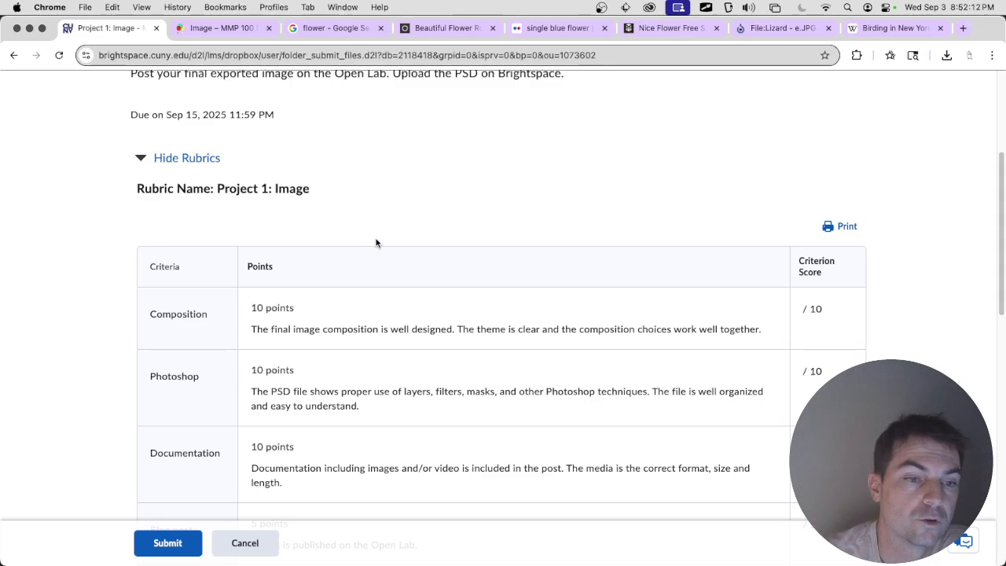
scroll(346, 226, down, 2)
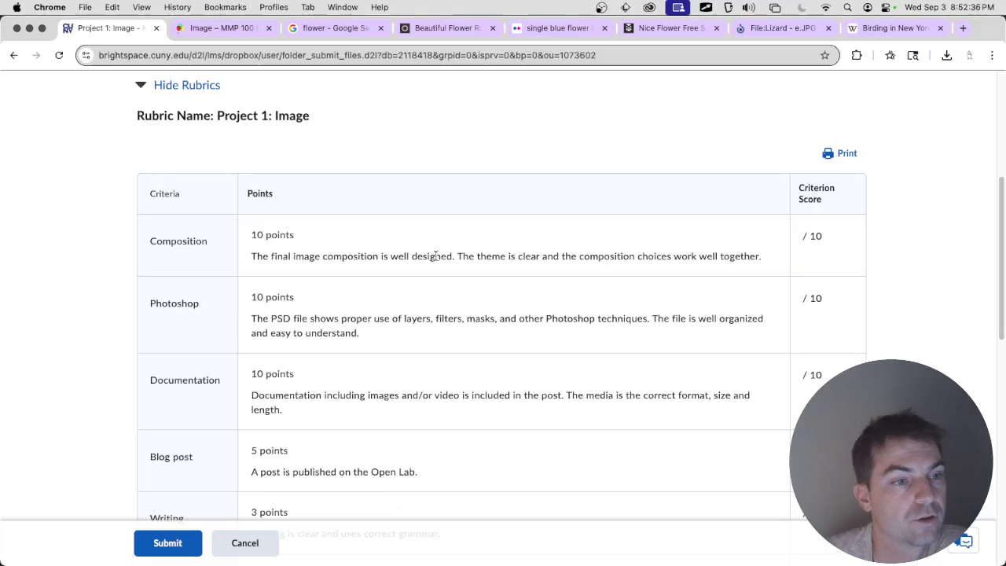
scroll(351, 260, down, 3)
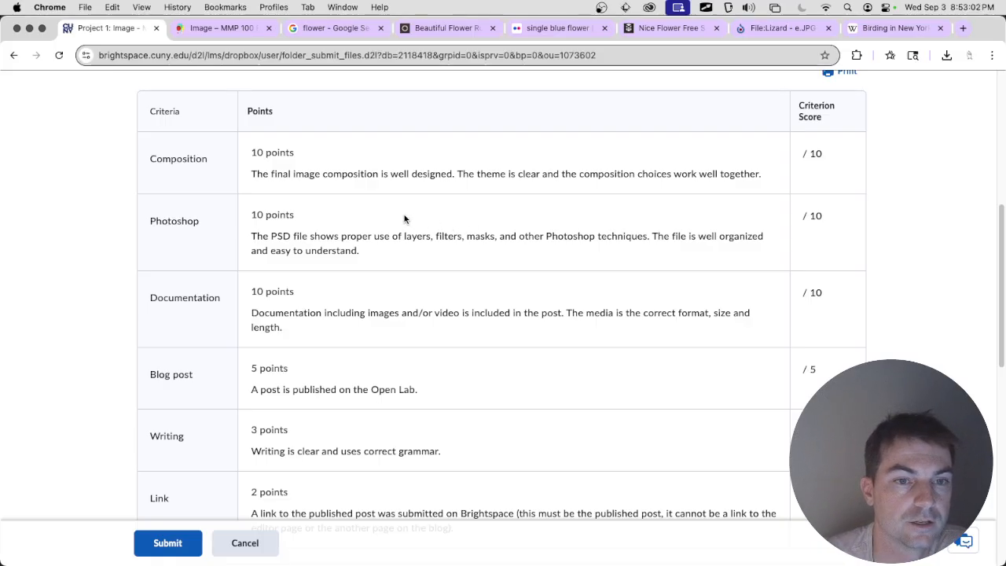
scroll(398, 218, down, 2)
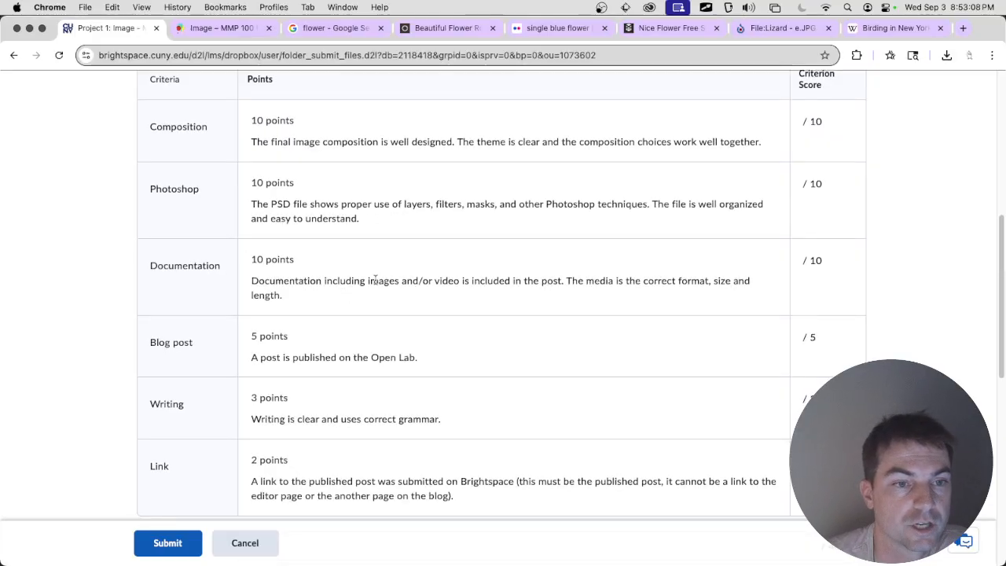
scroll(378, 281, down, 1)
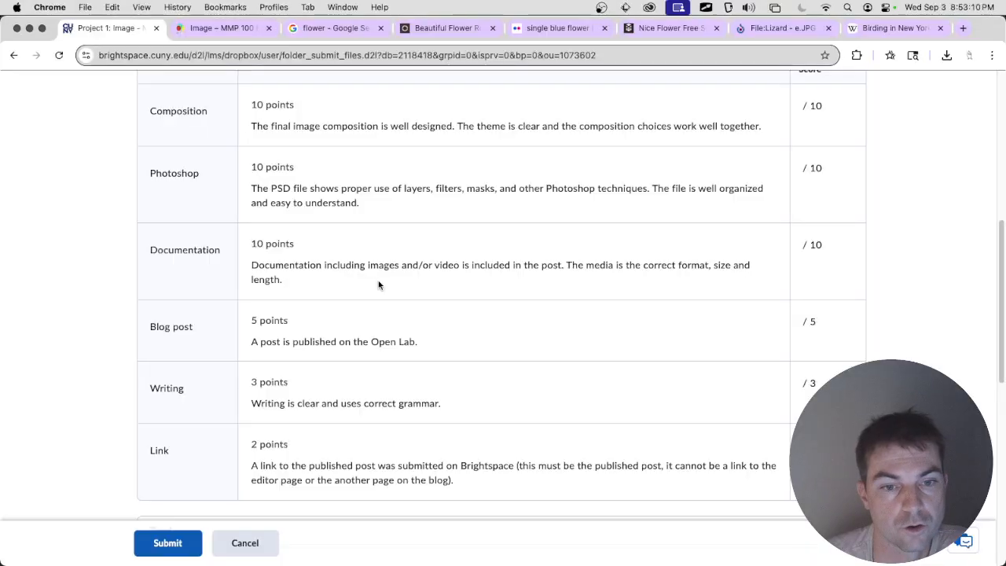
scroll(380, 286, down, 1)
scroll(324, 271, down, 1)
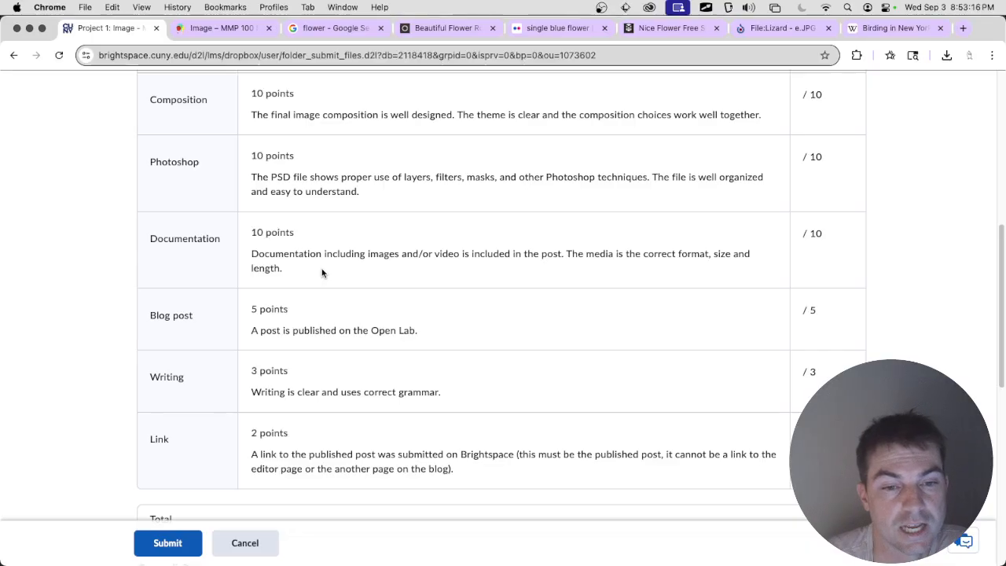
scroll(316, 279, down, 1)
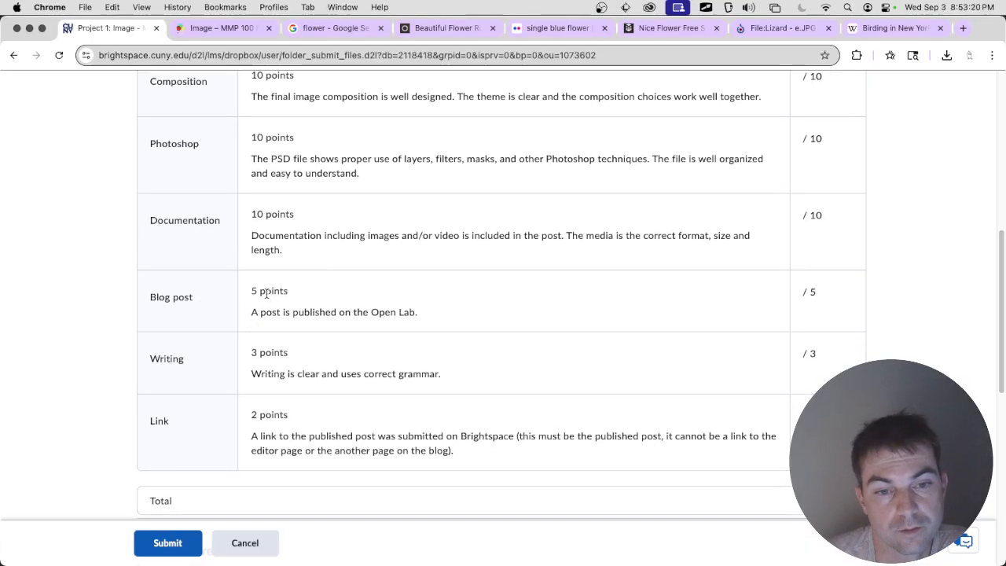
scroll(302, 307, down, 1)
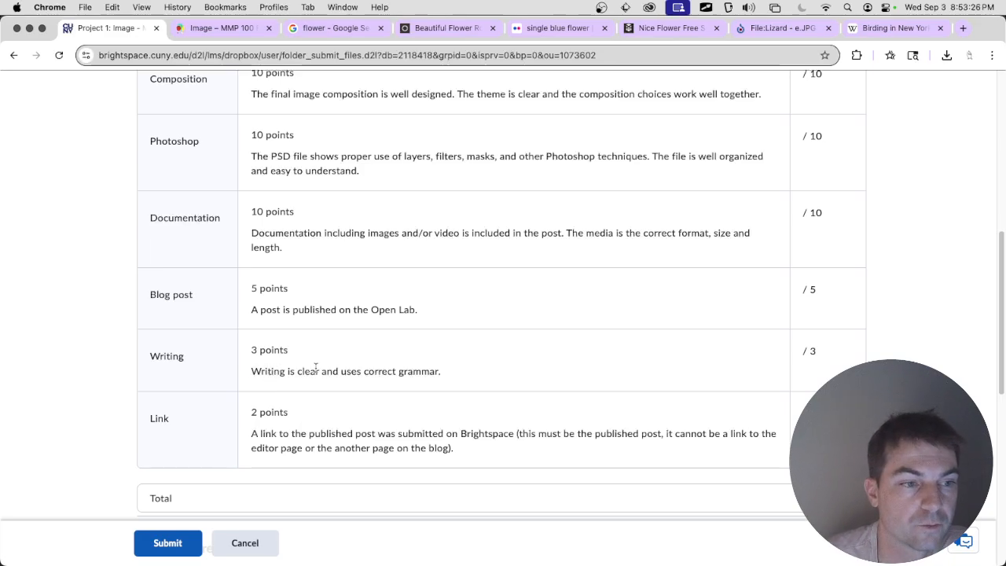
scroll(353, 370, down, 1)
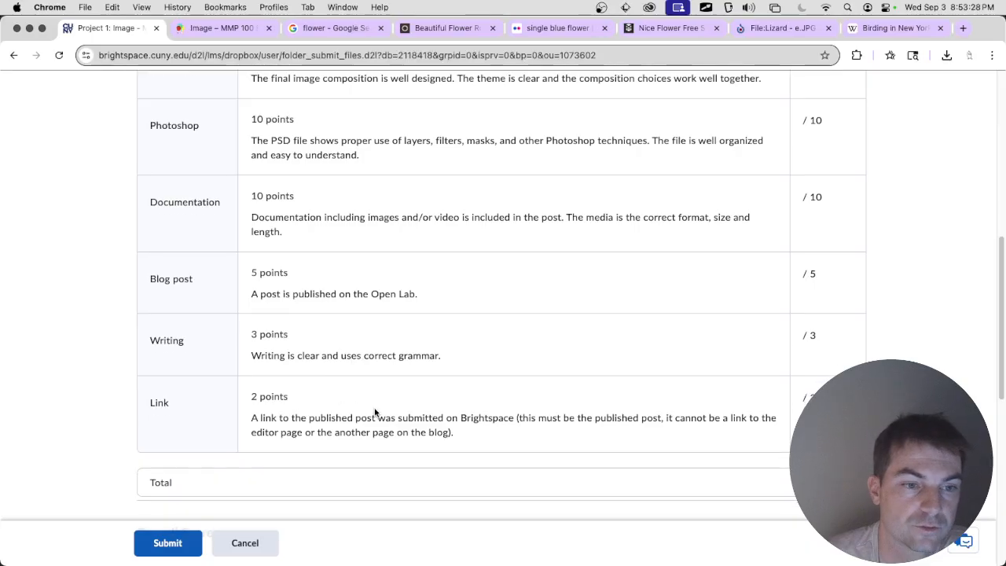
Step: Recheck the assignment instructions and Photoshop criterion, and look over the Submit Assignment section for file uploads and comments
scroll(375, 412, up, 3)
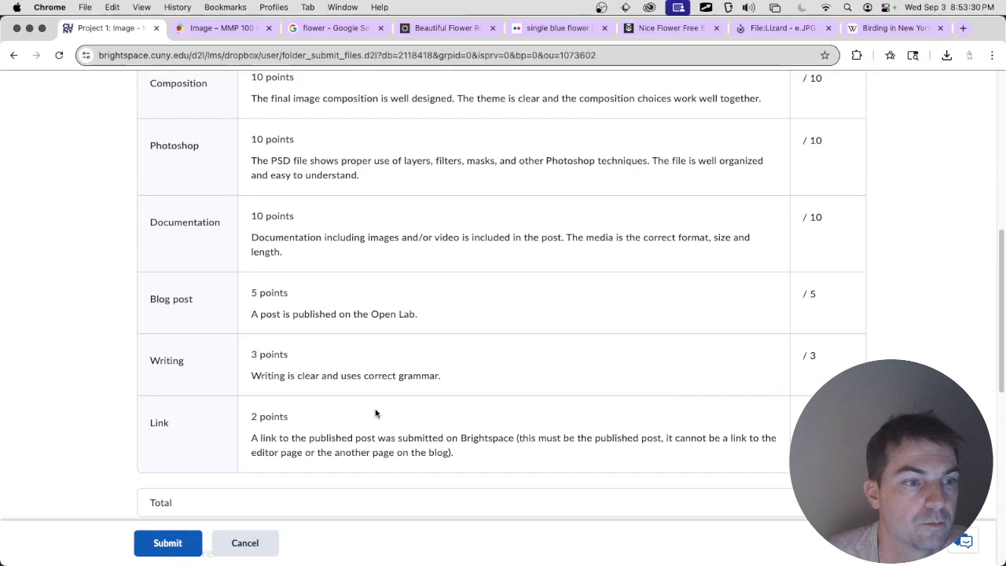
scroll(367, 382, up, 4)
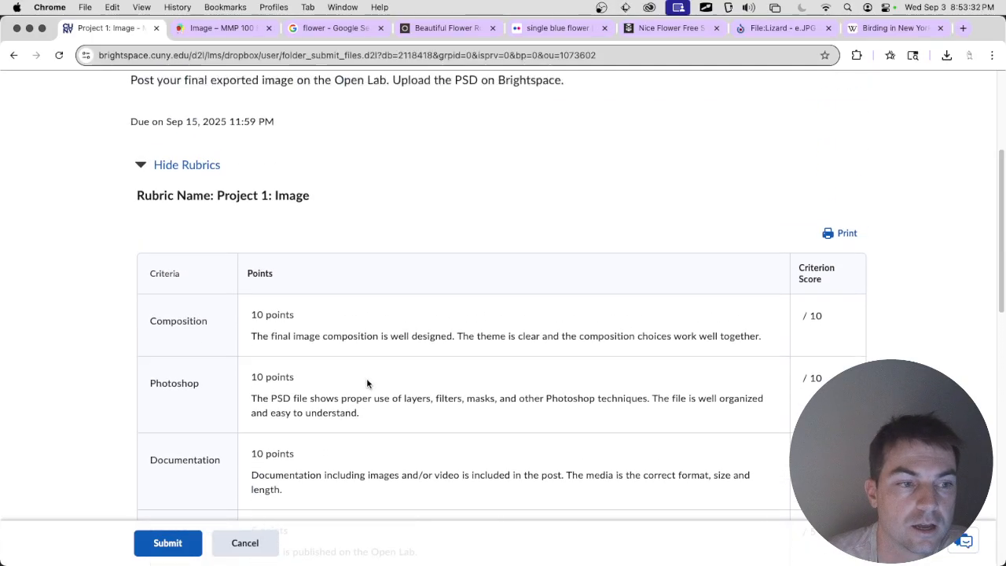
scroll(367, 383, down, 9)
scroll(366, 385, up, 10)
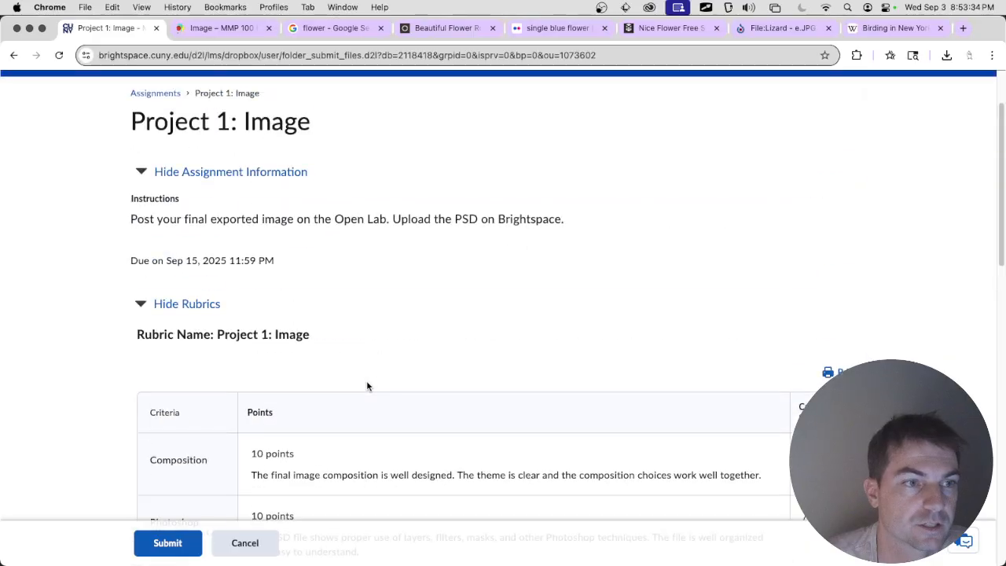
scroll(365, 380, down, 12)
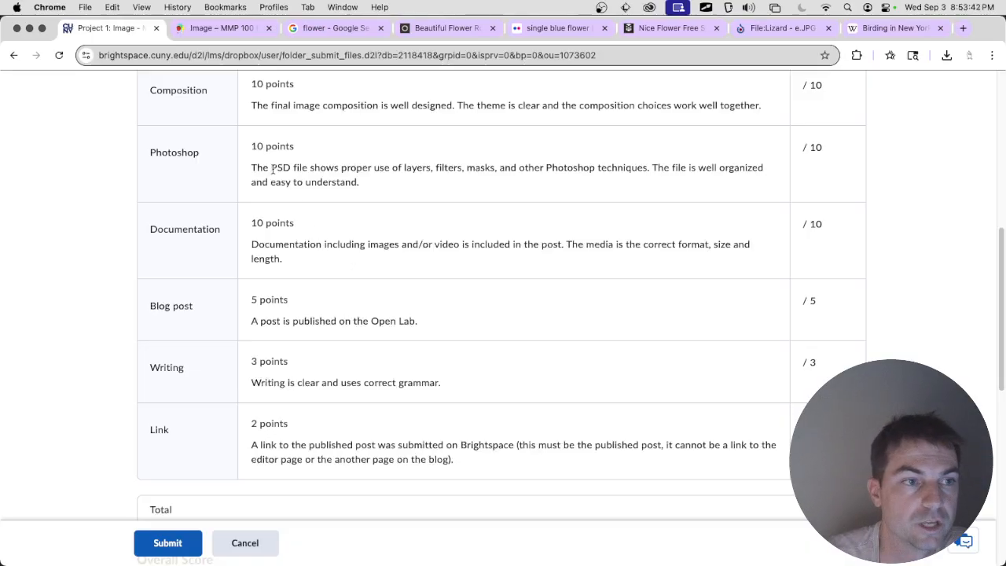
scroll(243, 189, down, 1)
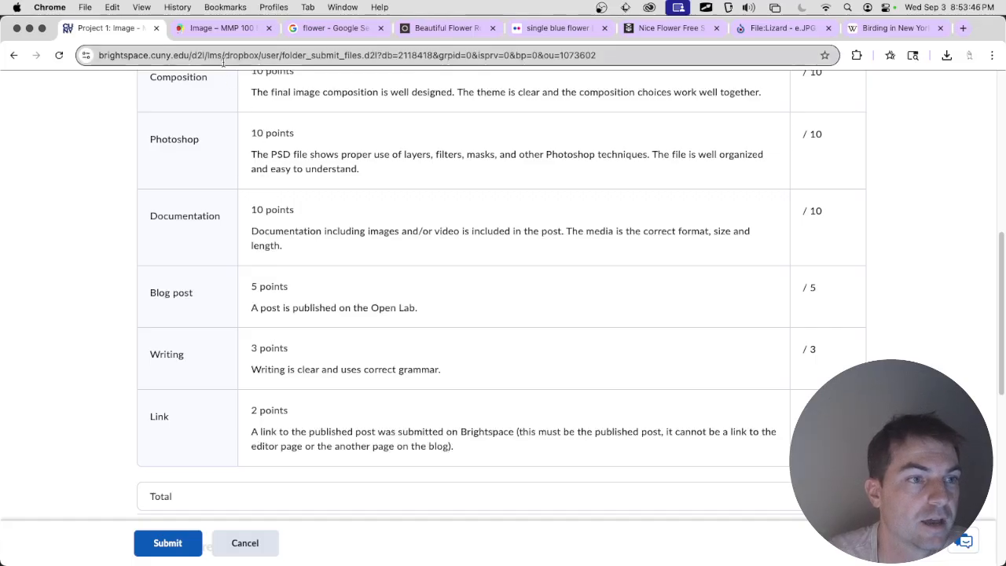
scroll(251, 224, down, 10)
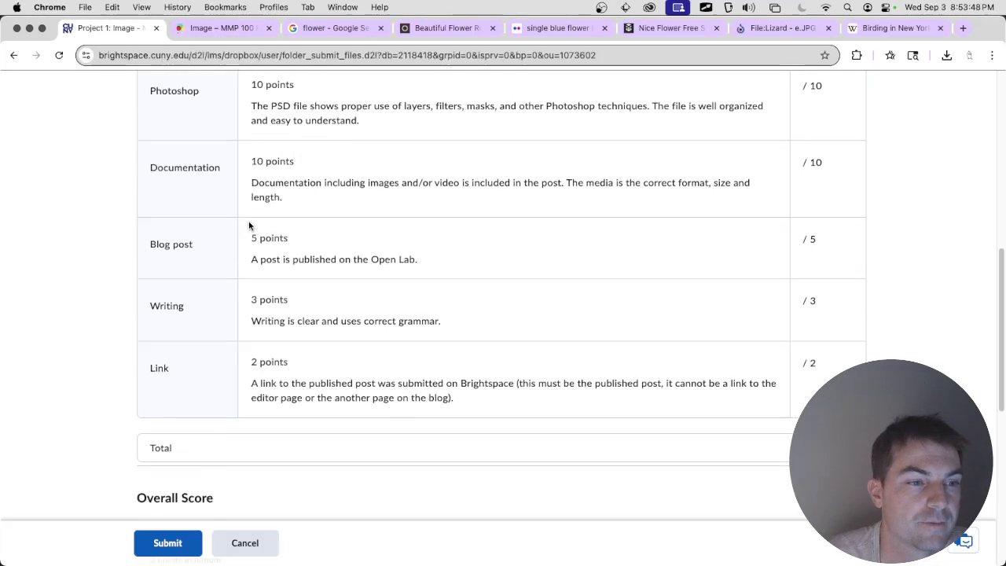
scroll(252, 224, down, 1)
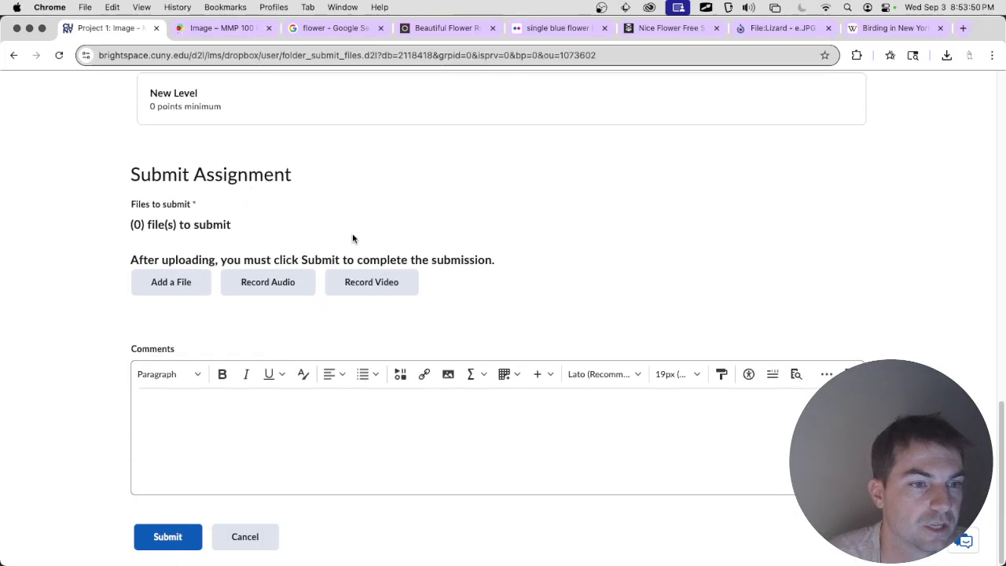
Step: Switch to the MMP 100 Fall 2025 Open Lab site and open its Image topic page from the home page
click(217, 28)
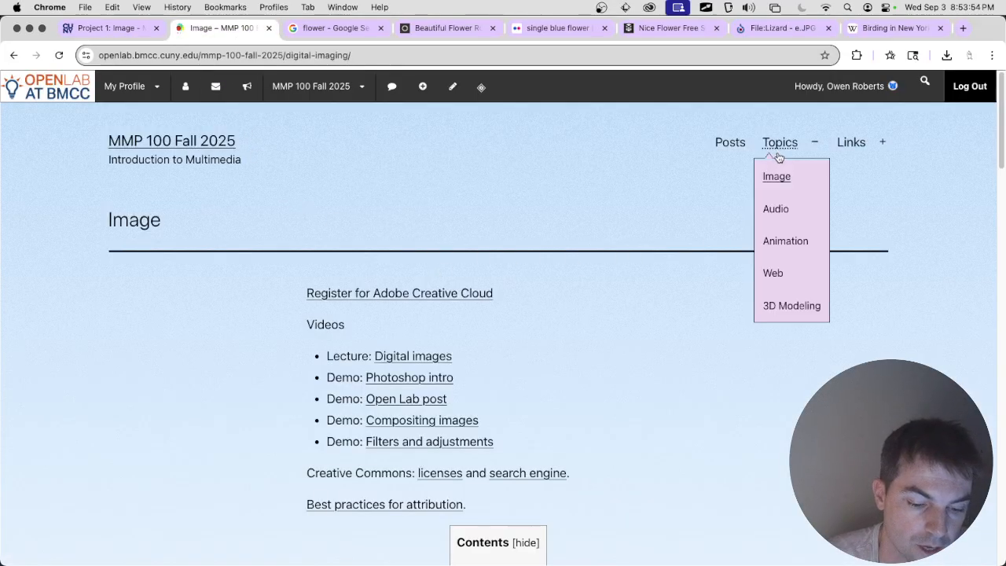
click(211, 150)
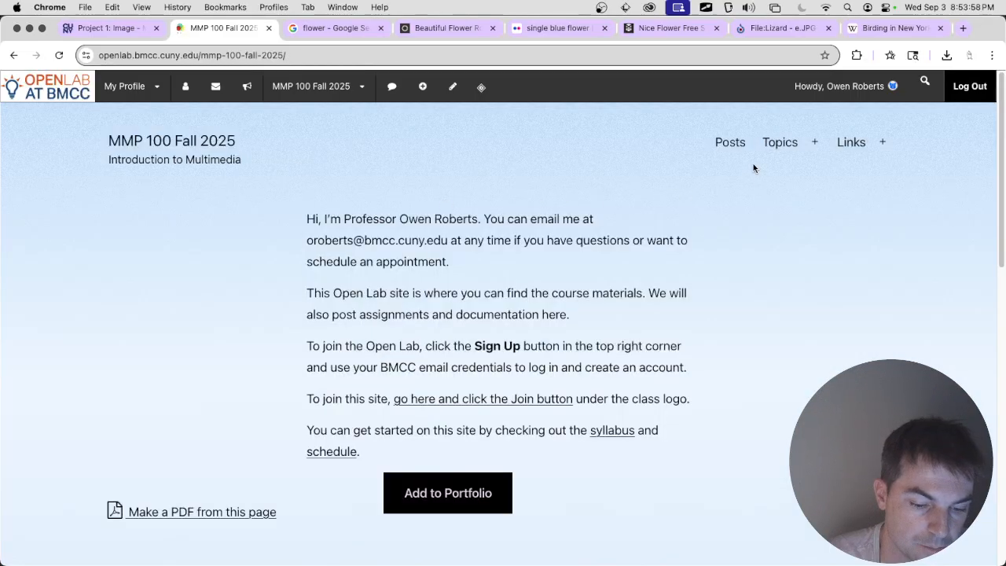
mouse_move(767, 154)
click(767, 179)
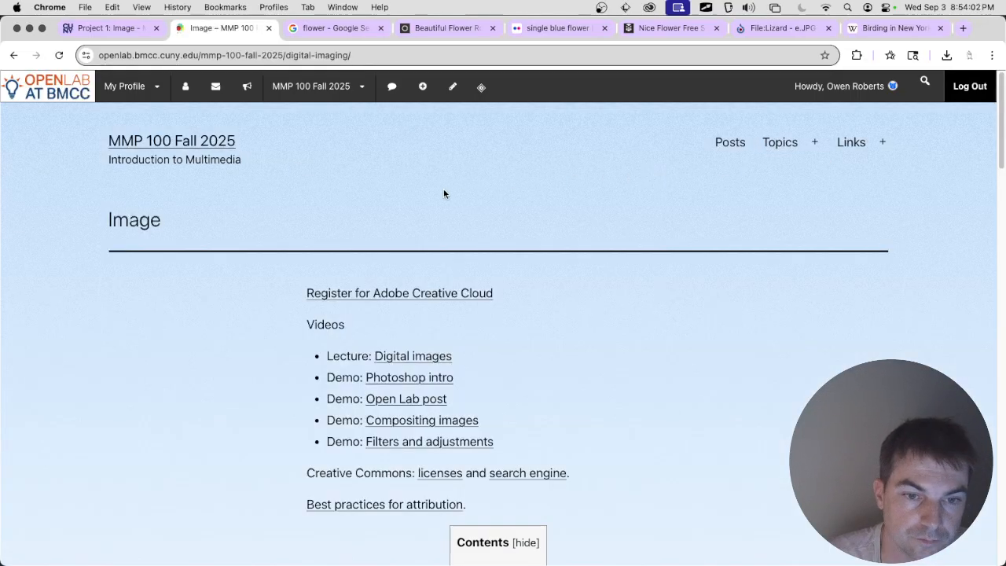
Step: Examine the Submission requirements for the image project, including the export format, project statement, image credits and Brightspace files
scroll(303, 186, down, 5)
scroll(302, 187, down, 20)
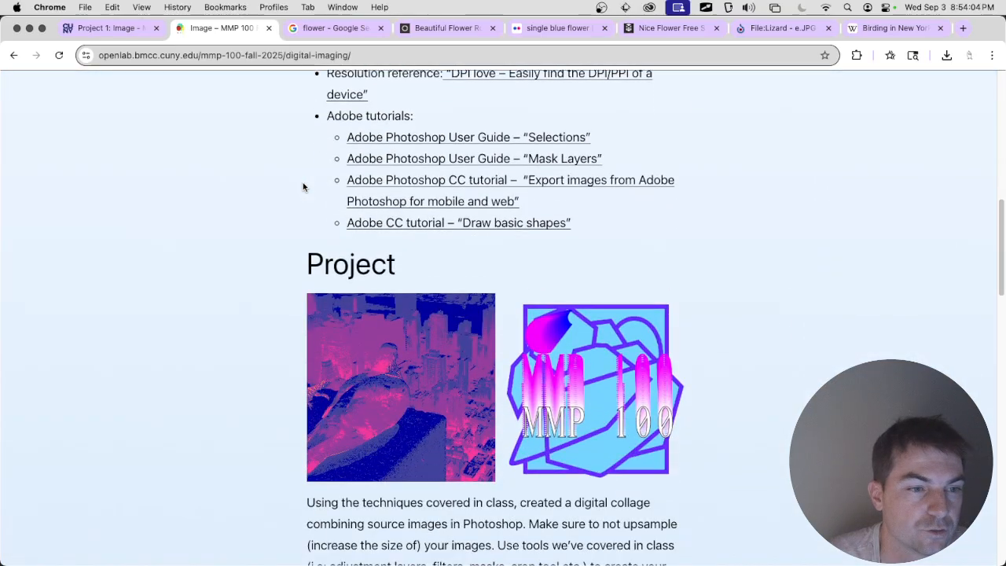
drag(309, 283, 460, 288)
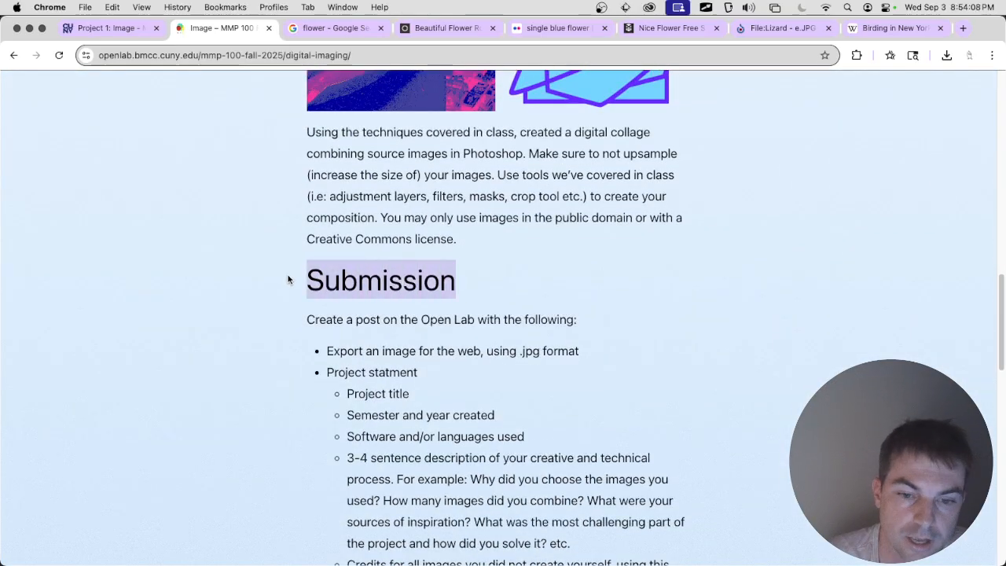
scroll(289, 279, down, 1)
scroll(288, 278, down, 4)
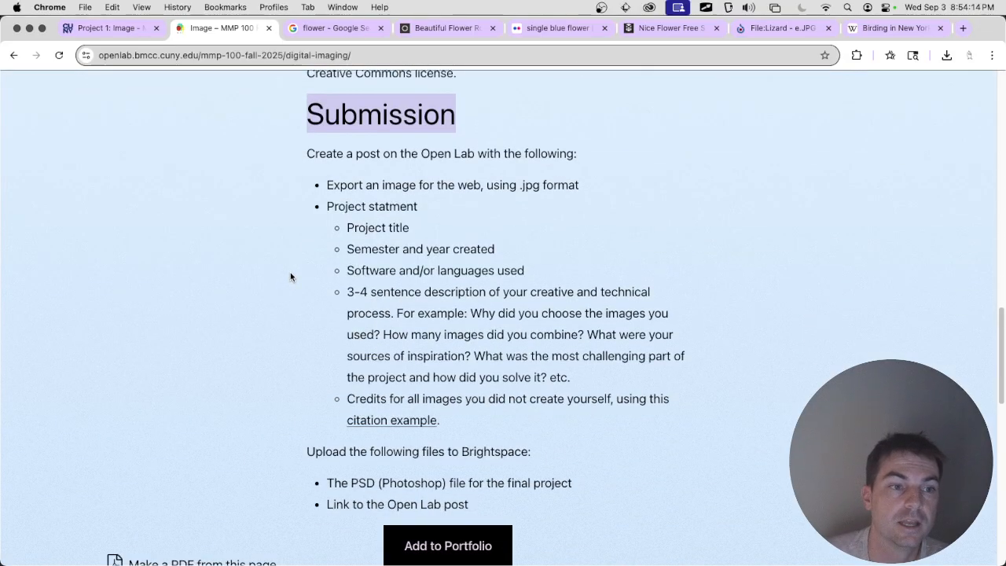
scroll(370, 260, up, 1)
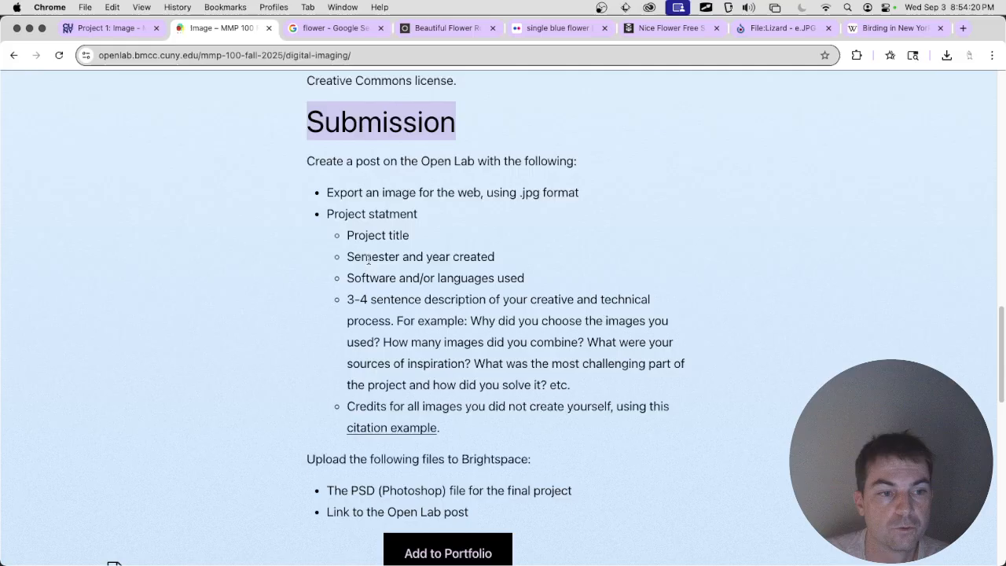
scroll(401, 292, up, 1)
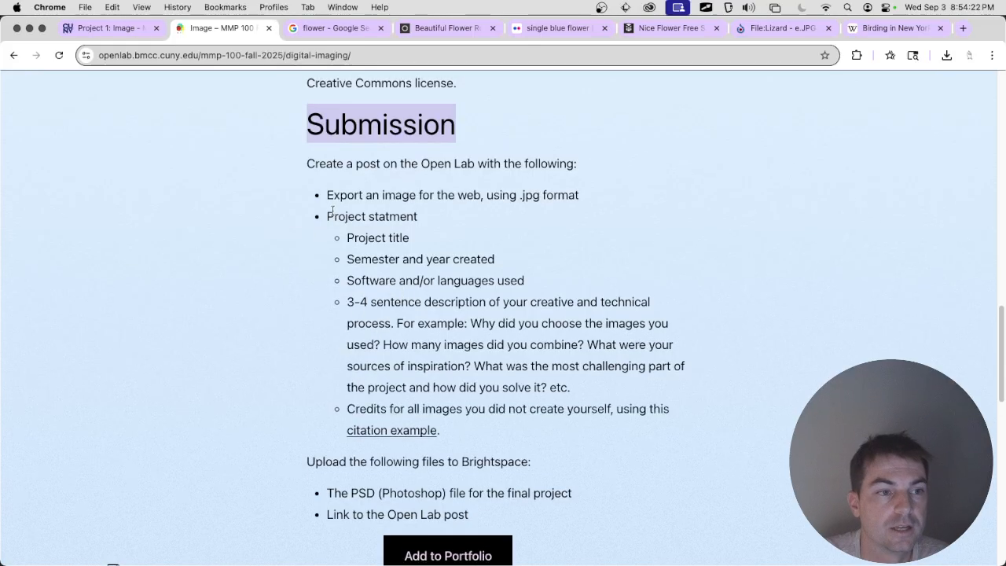
drag(328, 194, 487, 346)
click(481, 338)
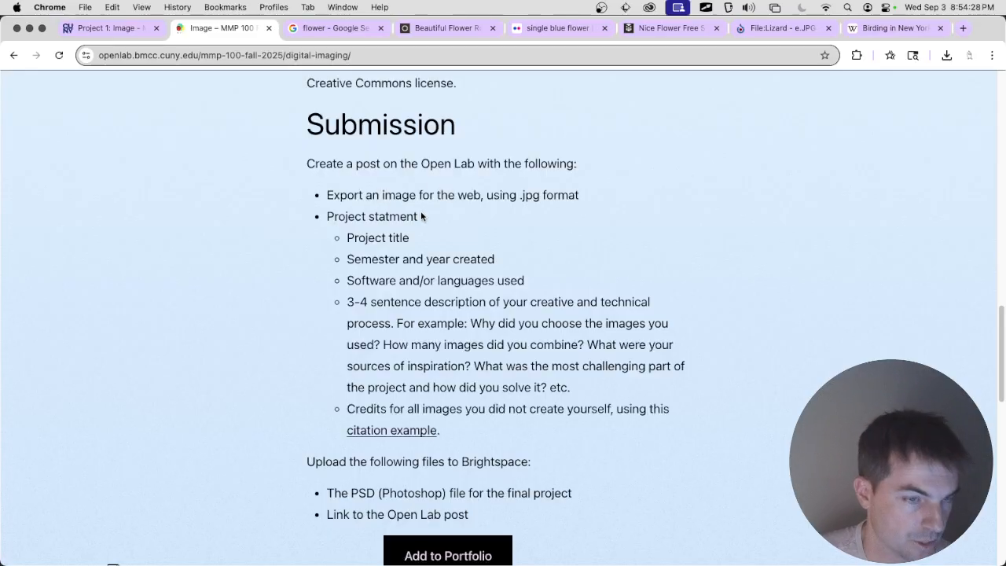
Step: Open the editor for a new Open Lab post in a separate browser tab
scroll(420, 212, up, 15)
scroll(420, 218, up, 6)
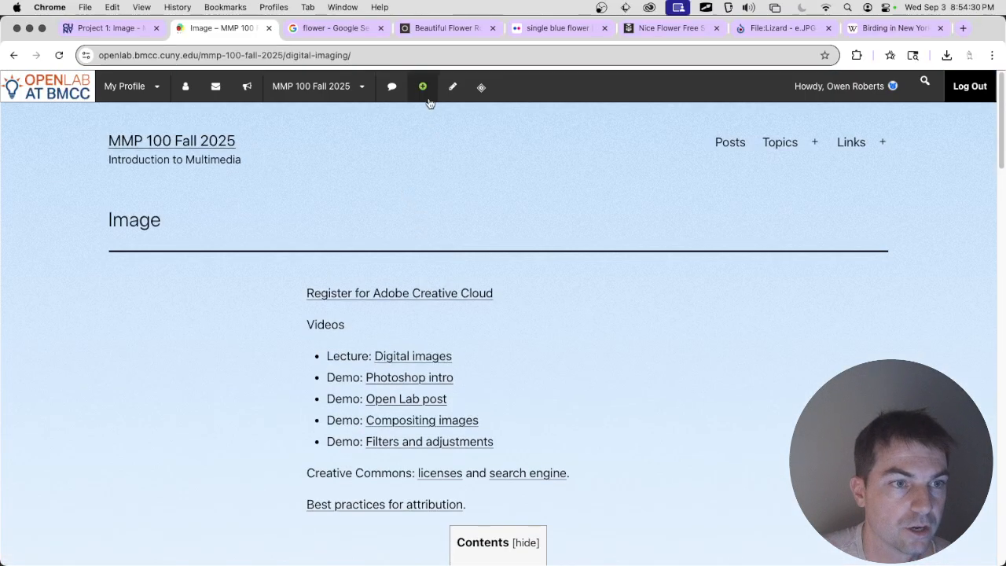
mouse_move(423, 88)
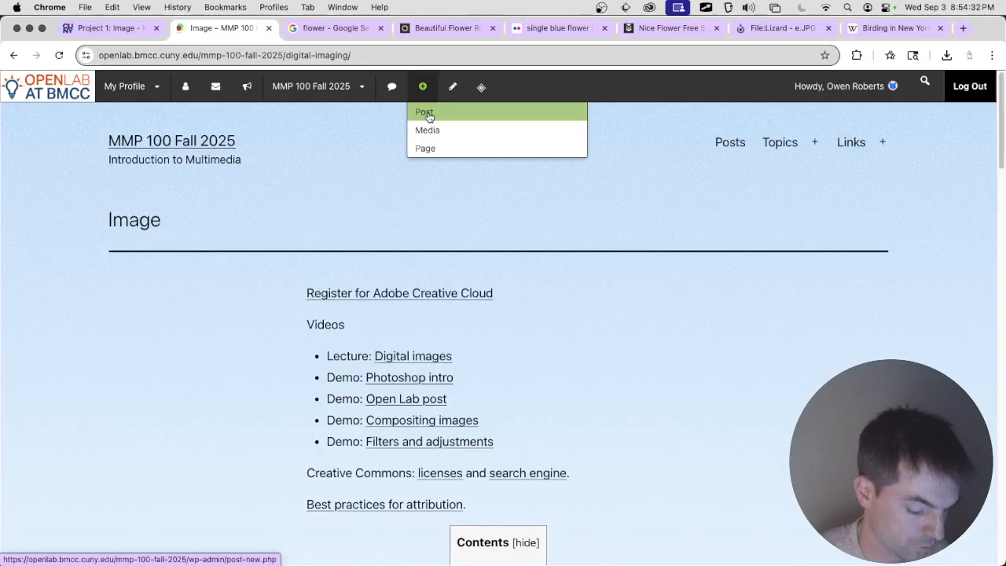
right_click(428, 114)
click(470, 119)
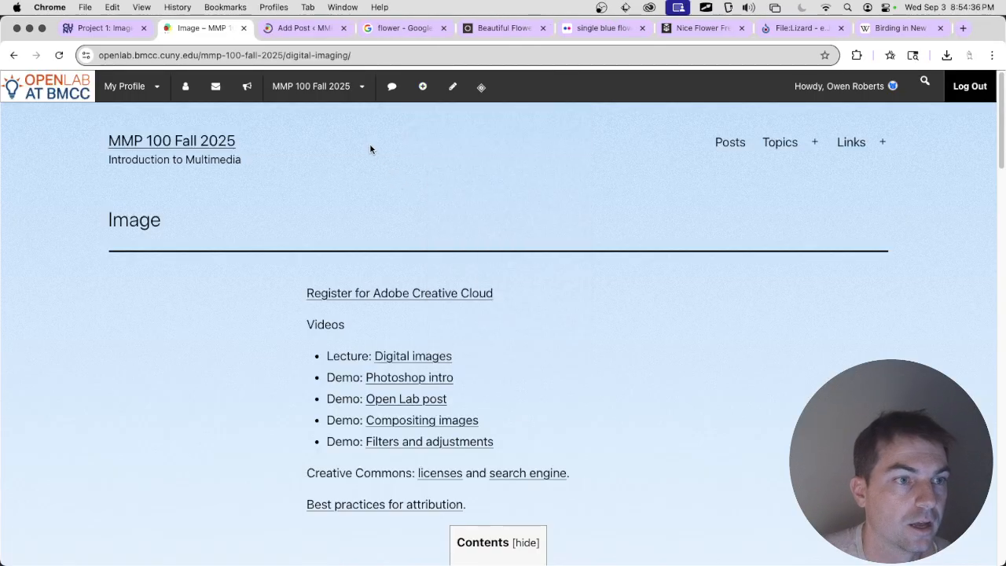
Step: Recheck the Submission requirements on the Image page, and title the new Open Lab post "Image: New York City"
scroll(390, 197, down, 15)
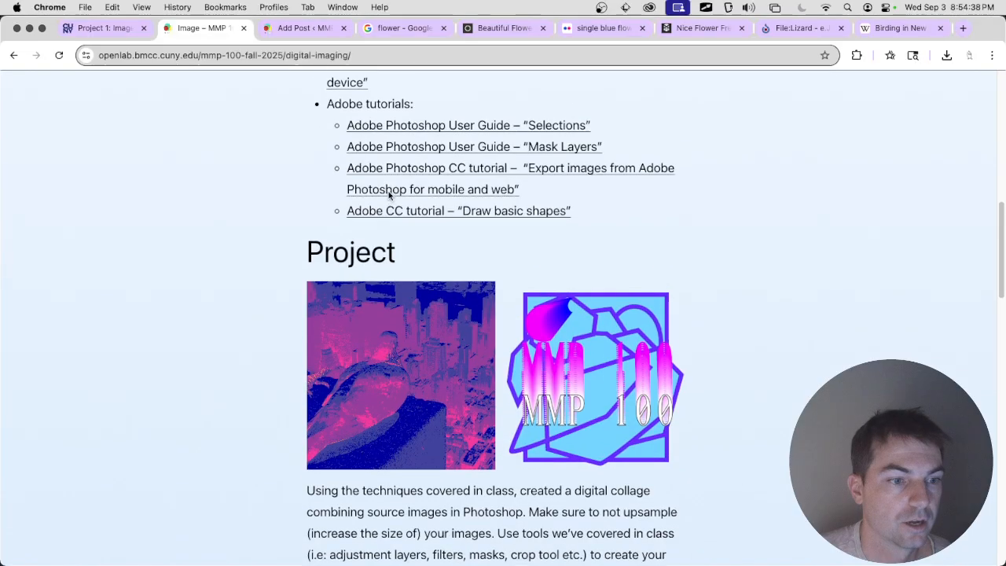
scroll(389, 197, down, 10)
scroll(368, 164, up, 3)
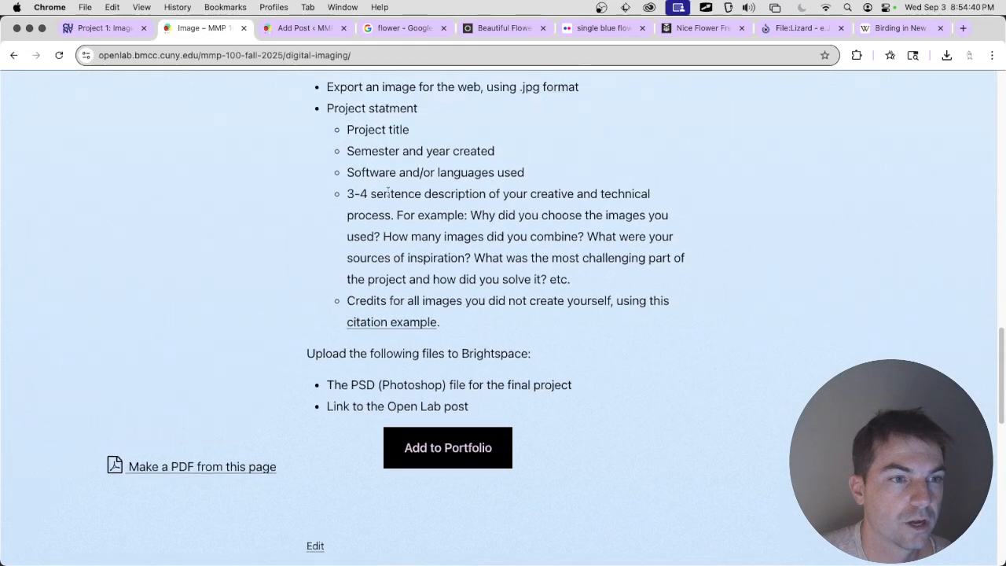
scroll(328, 176, down, 3)
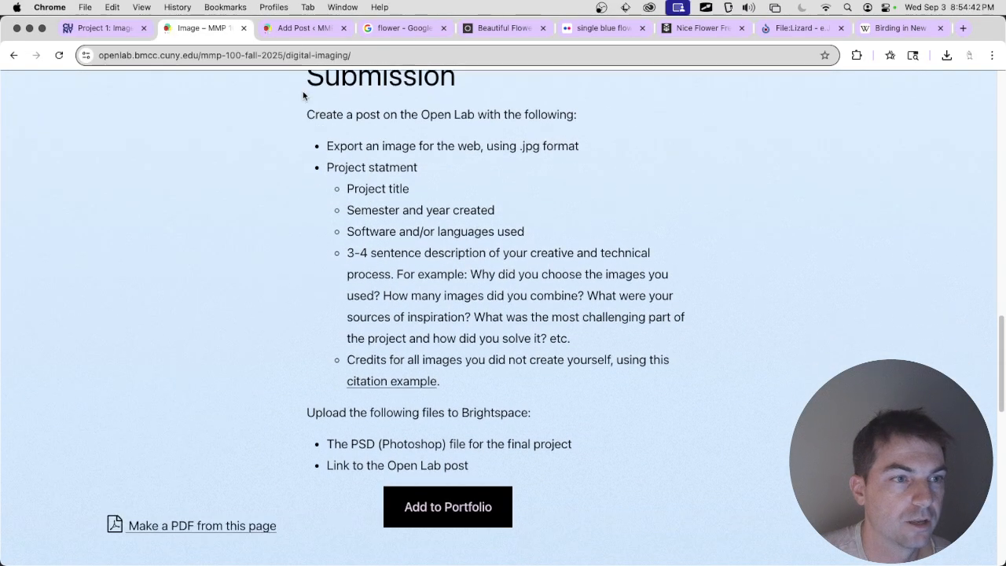
click(290, 30)
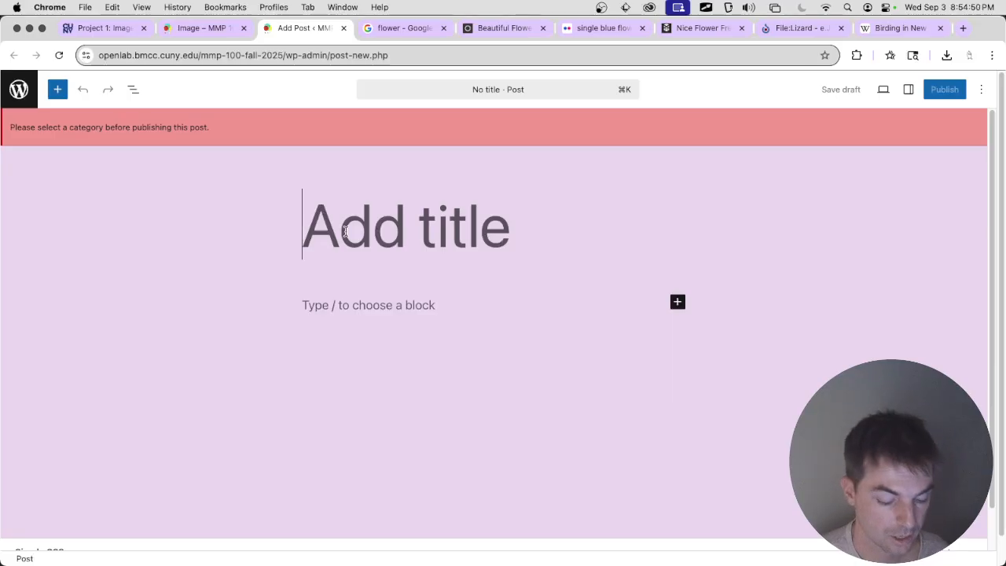
text(Image)
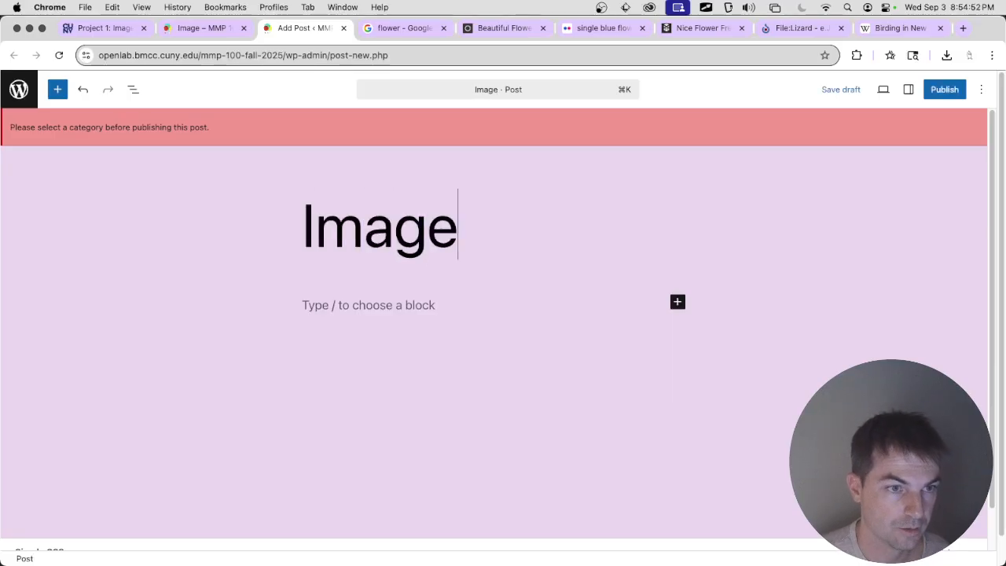
text(: New York City)
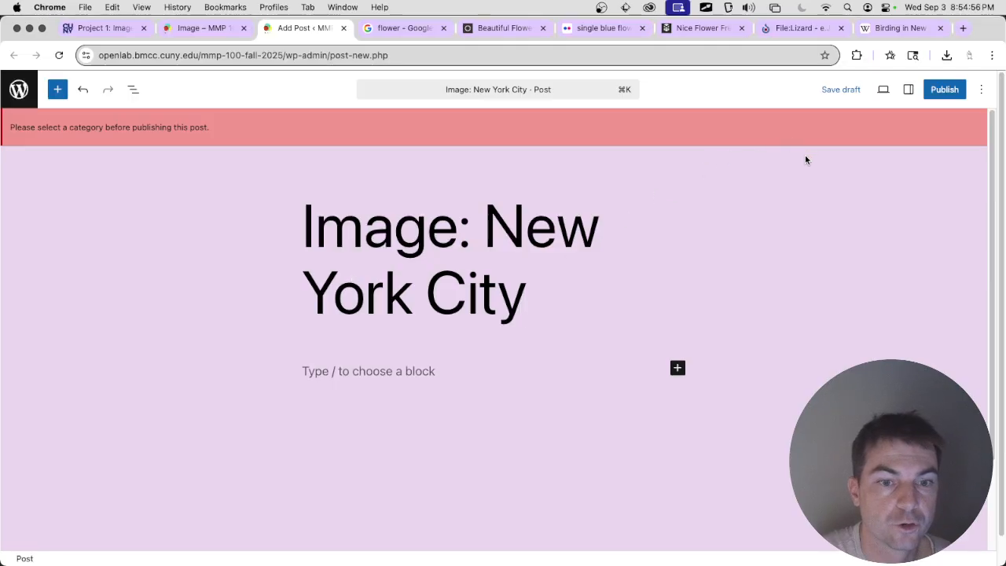
Step: Assign the Image category to the post in its settings, and select the empty paragraph below the title
click(908, 88)
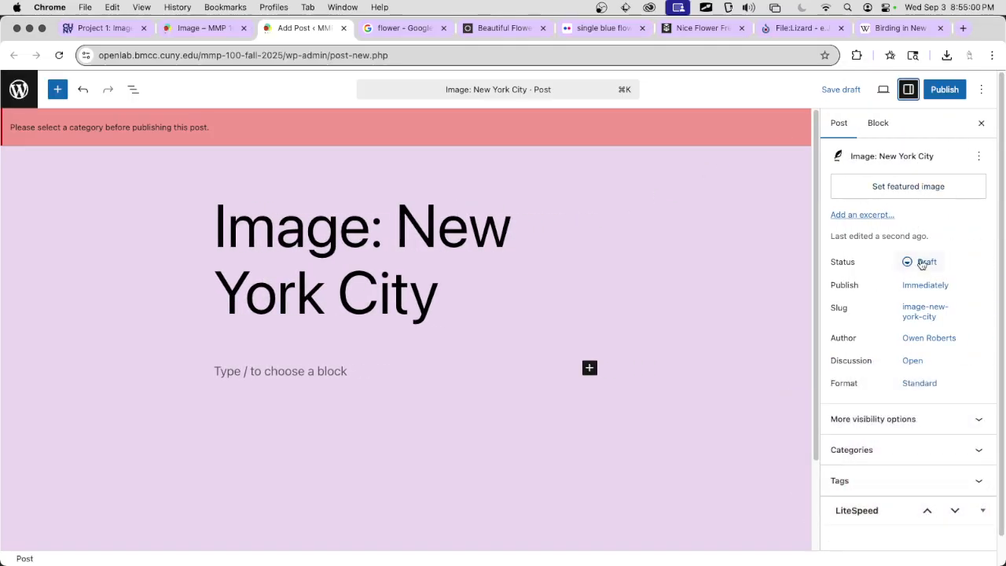
click(899, 450)
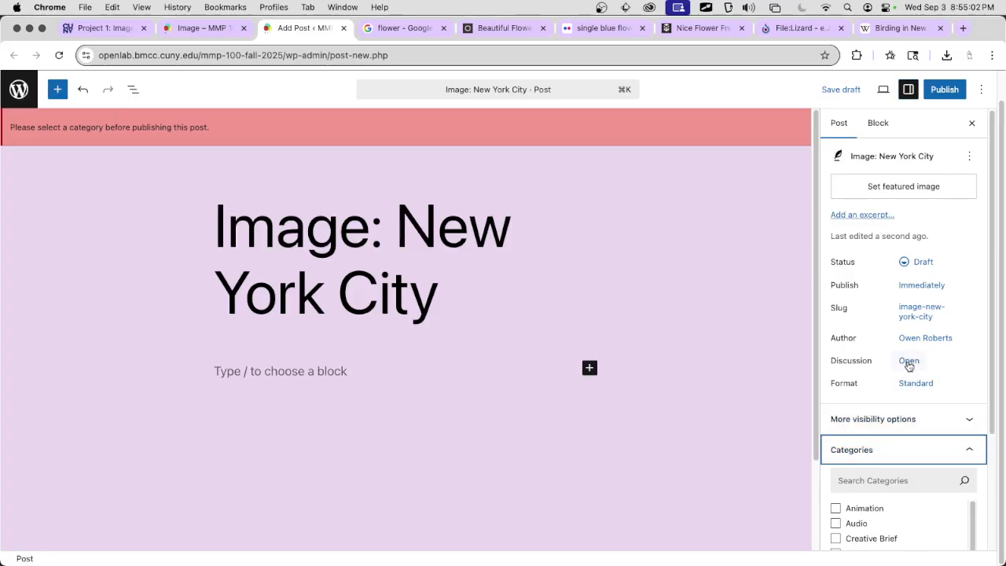
click(857, 413)
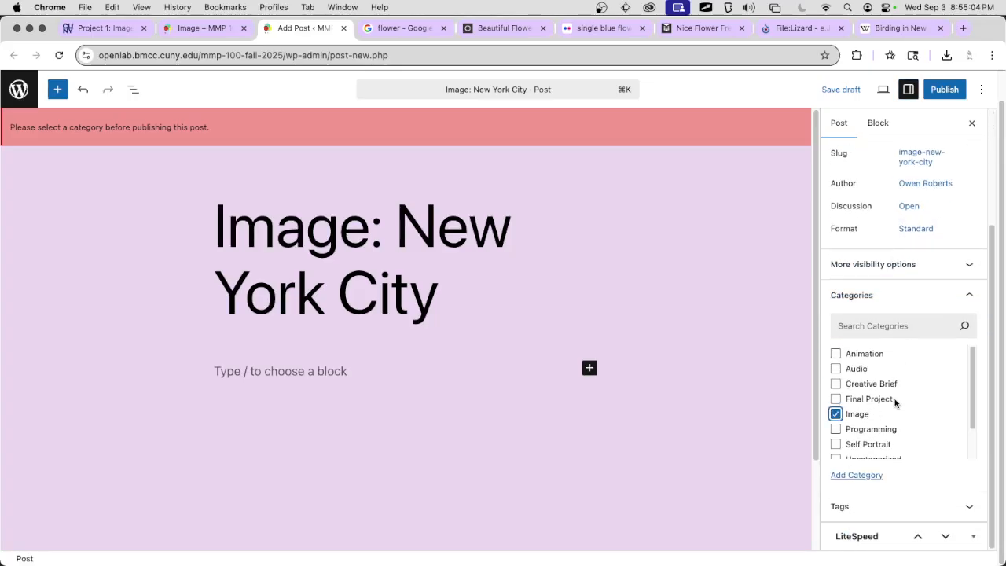
scroll(896, 400, down, 2)
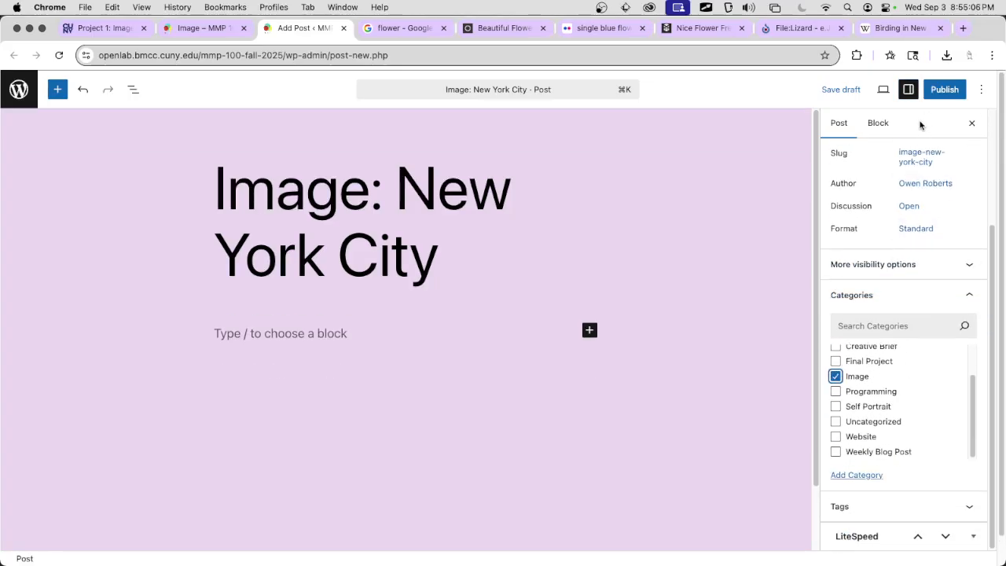
scroll(916, 318, up, 1)
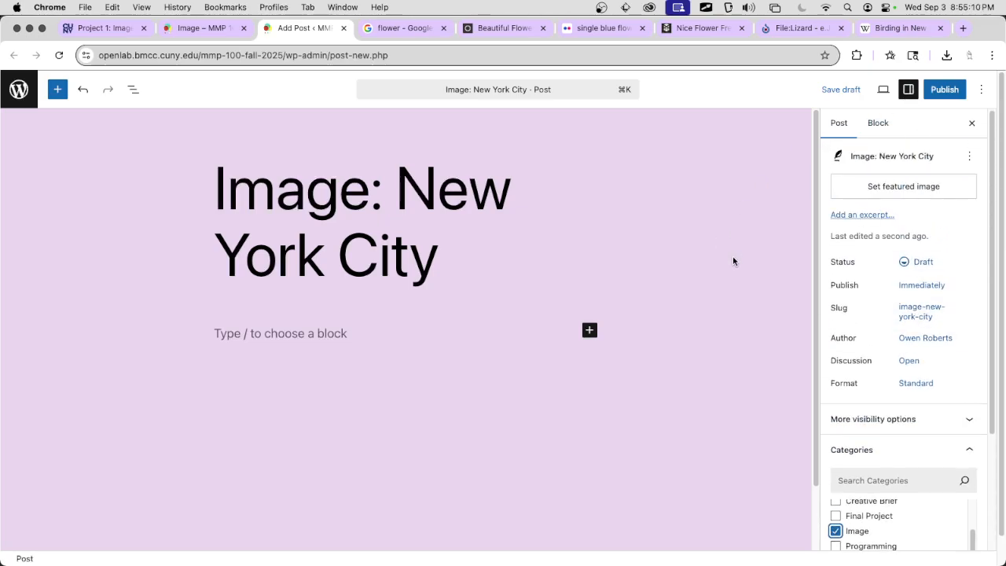
click(456, 334)
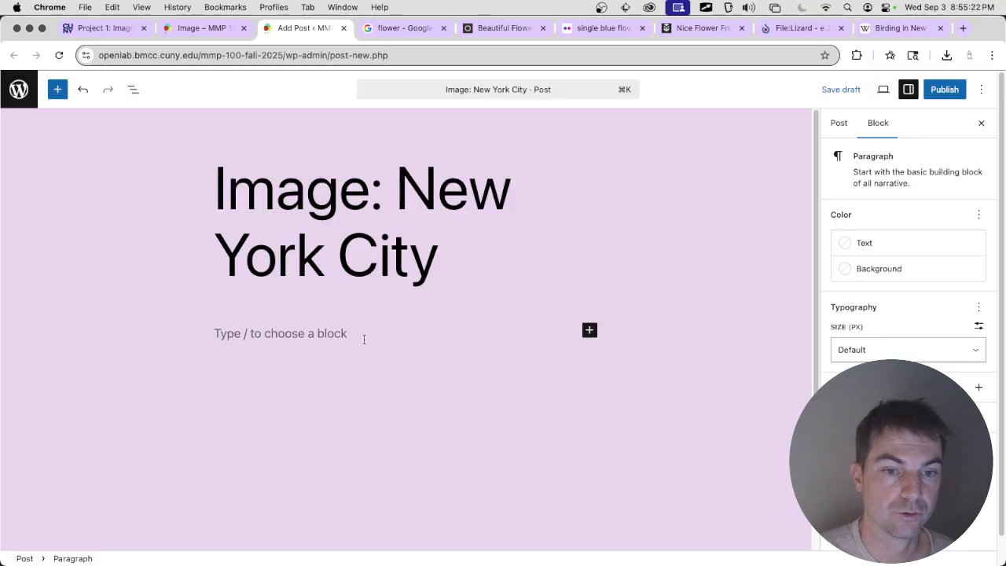
Step: Switch to Photoshop and set up an Export As of composite.psd in JPG format
key(super+Tab)
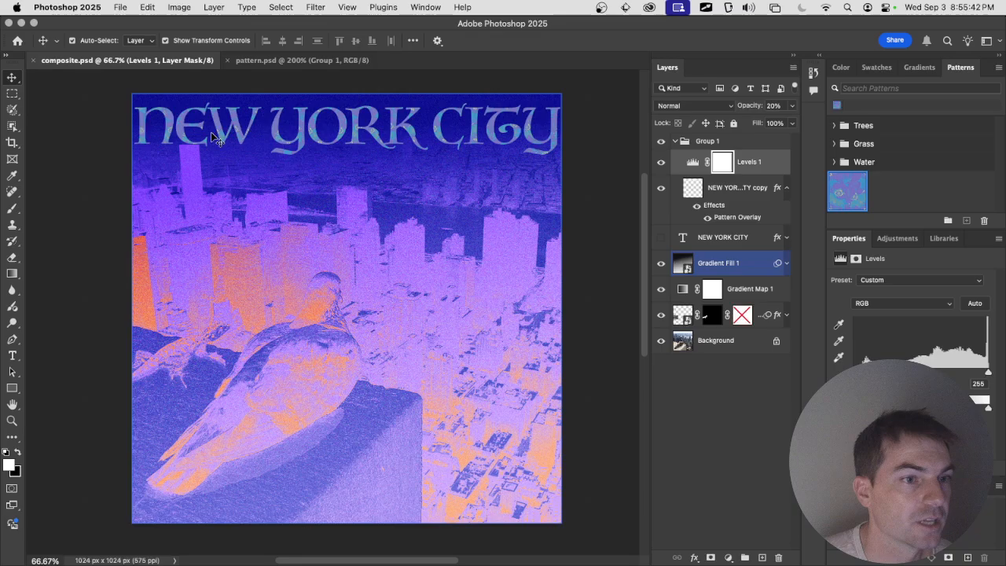
click(124, 10)
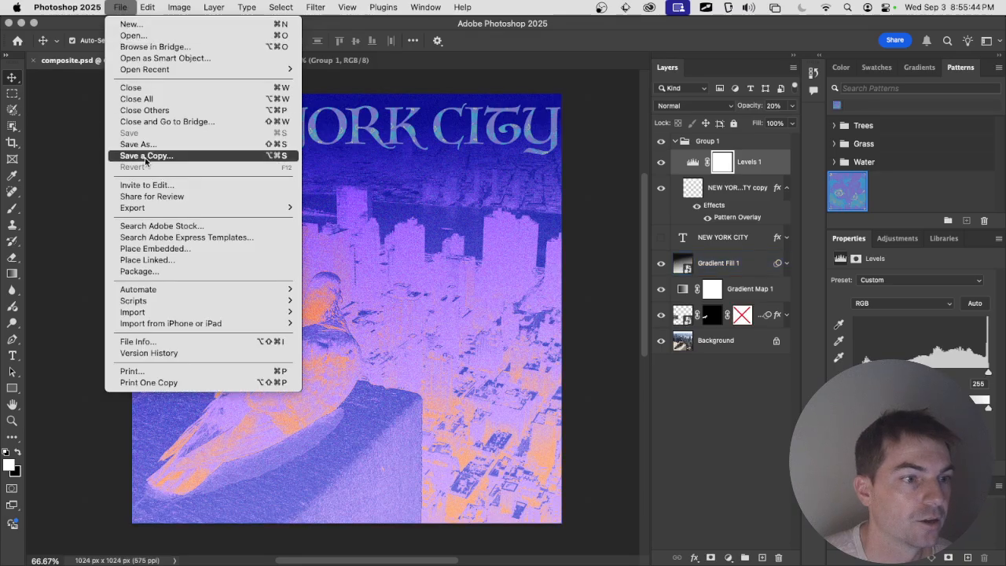
mouse_move(173, 209)
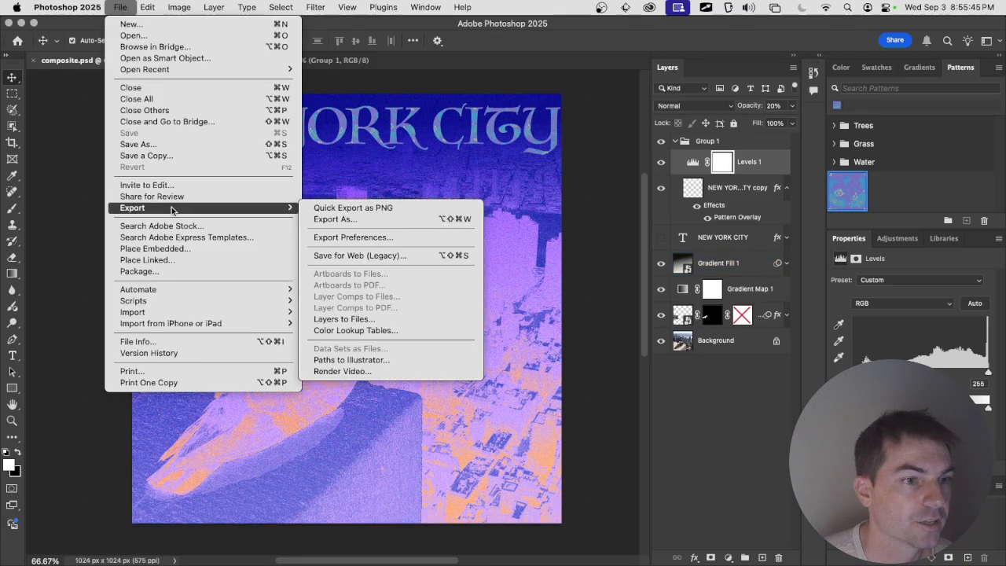
click(366, 219)
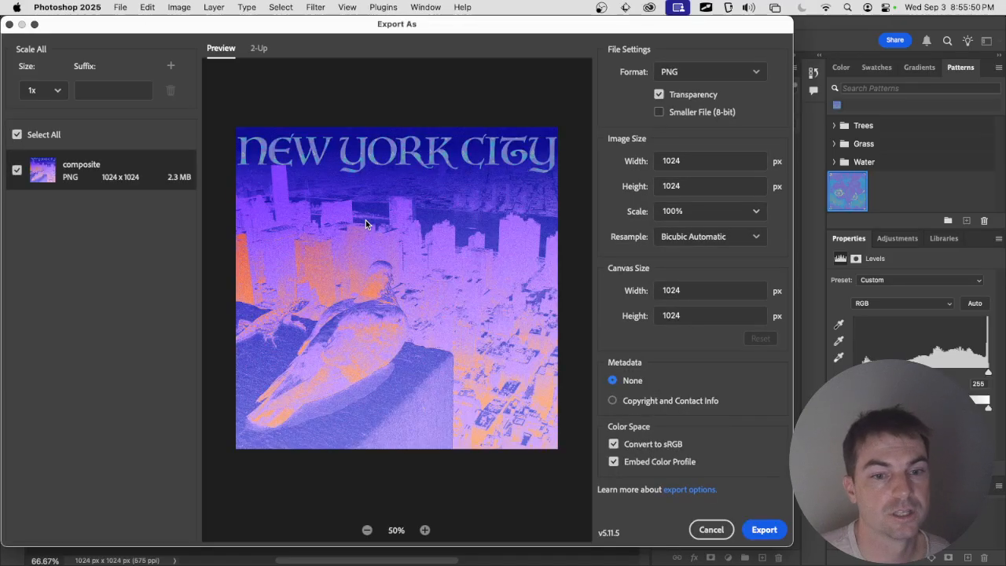
click(723, 71)
click(714, 116)
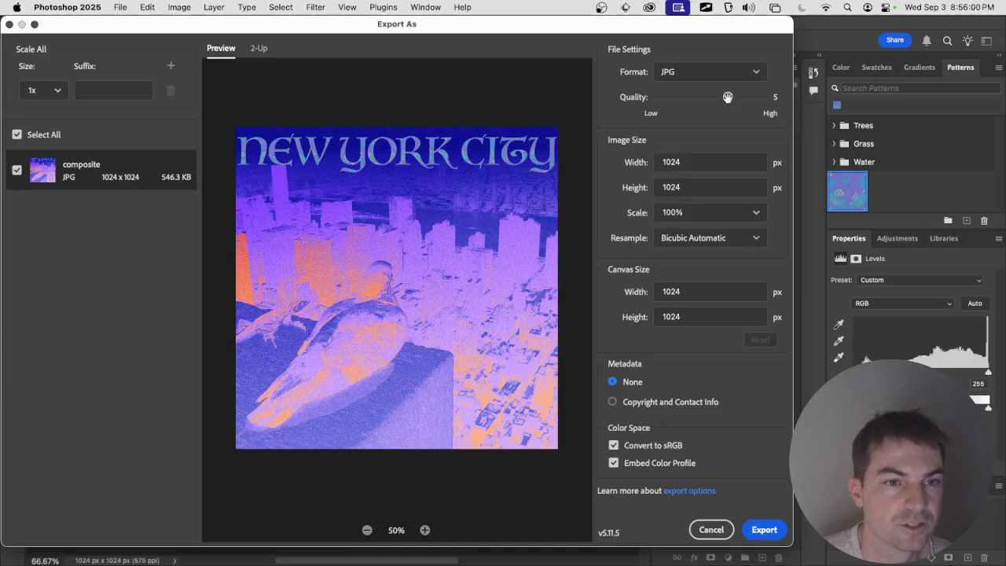
Step: Set the JPG export quality to 5 and check the image detail in the preview at 100%
drag(742, 97, 762, 97)
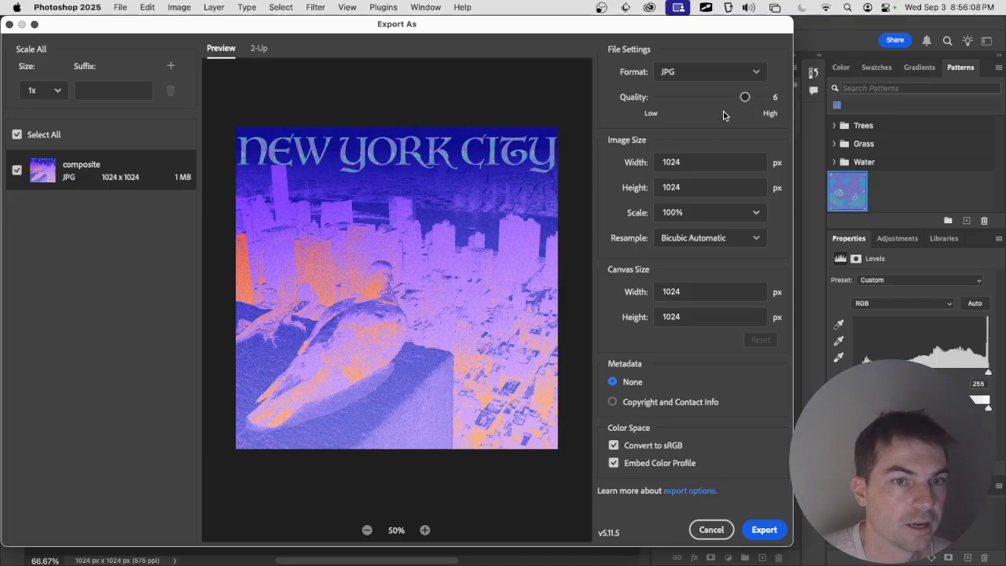
drag(745, 97, 727, 96)
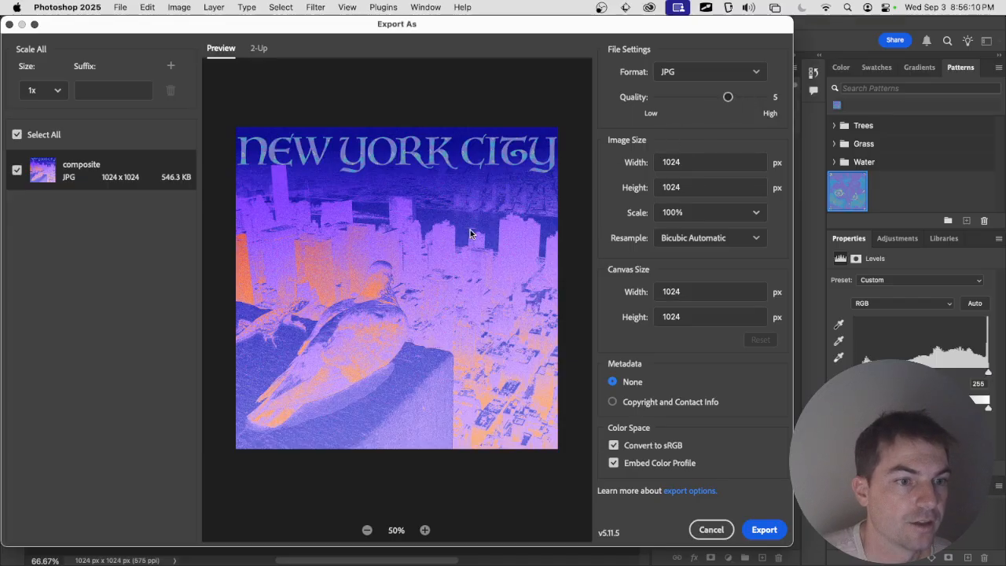
click(424, 530)
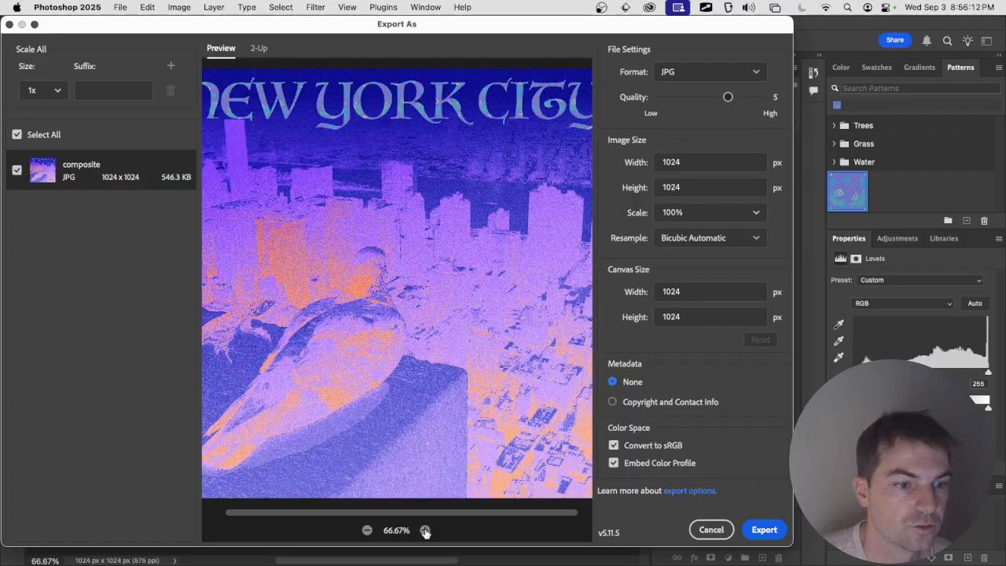
click(424, 530)
scroll(432, 355, up, 5)
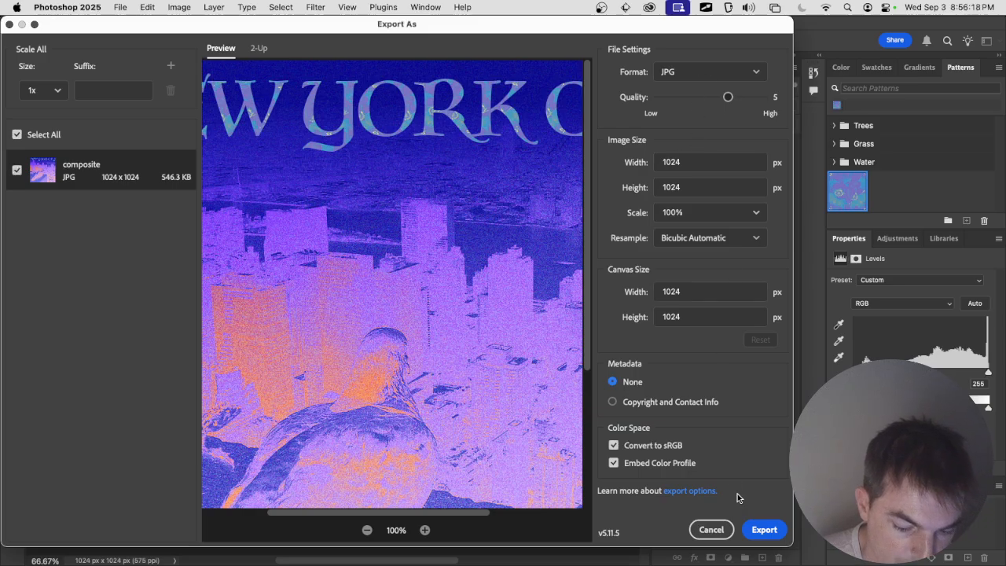
Step: Export the image as composite_final to the Image folder, and save the Photoshop document
click(762, 529)
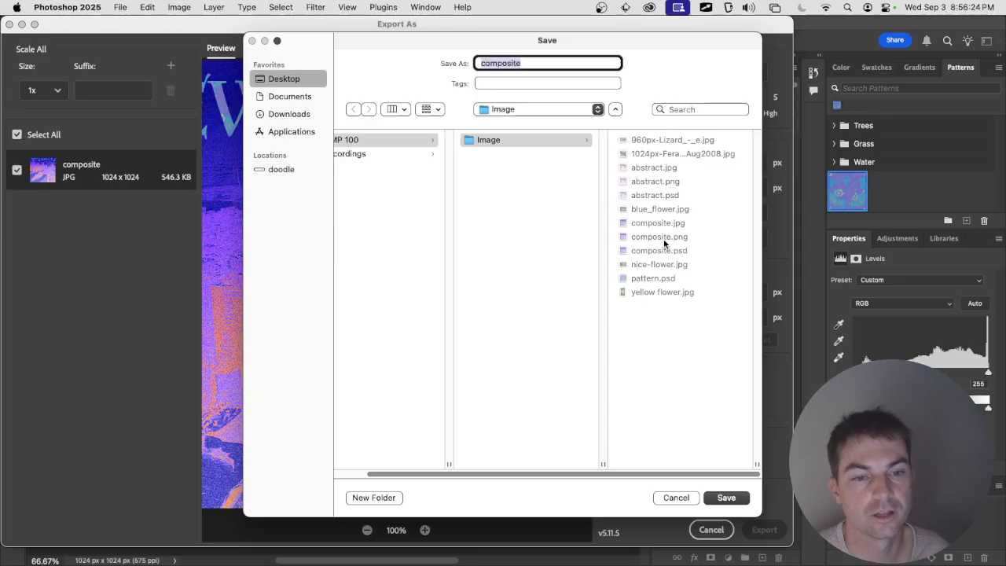
key(Right)
text(_)
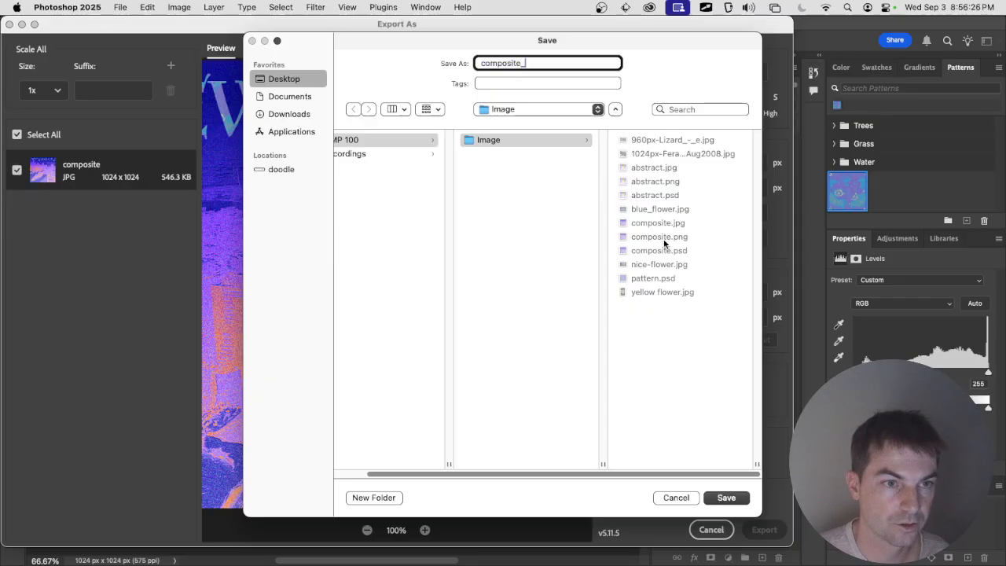
text(final)
key(Return)
click(518, 211)
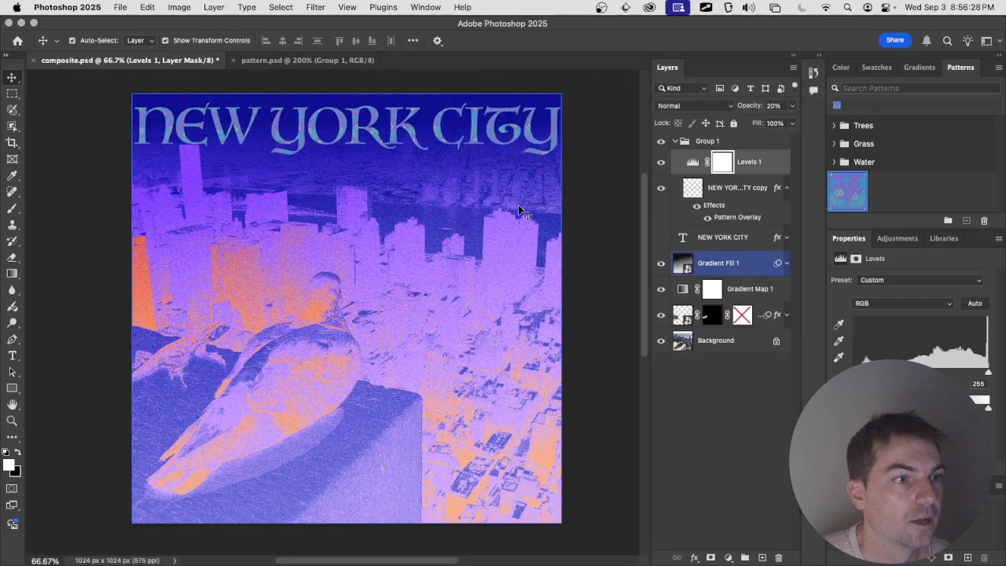
key(super+s)
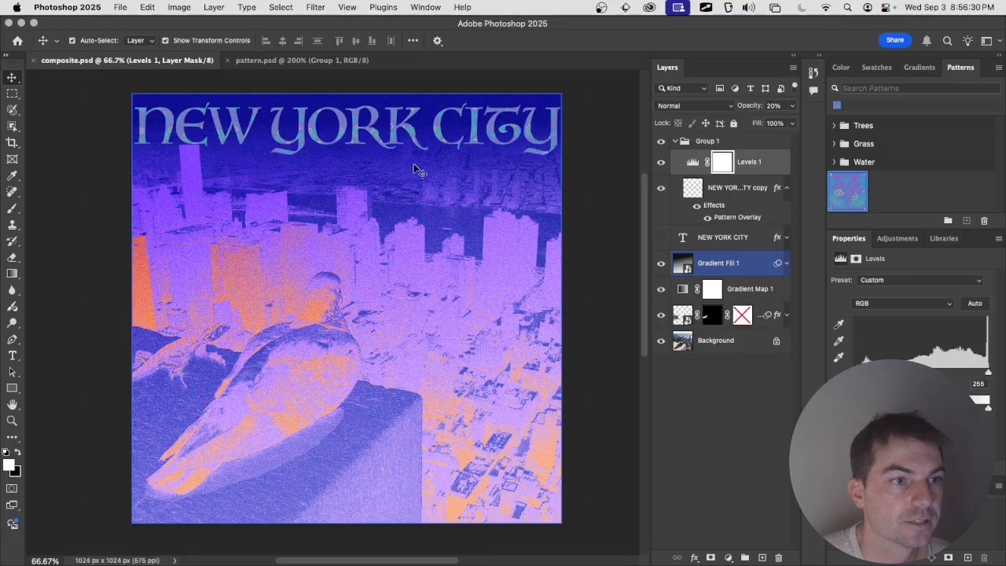
Step: Switch to Finder and preview composite_final.jpg in the Image folder, enlarging the window to show the file information
key(super+Tab)
key(super+Tab)
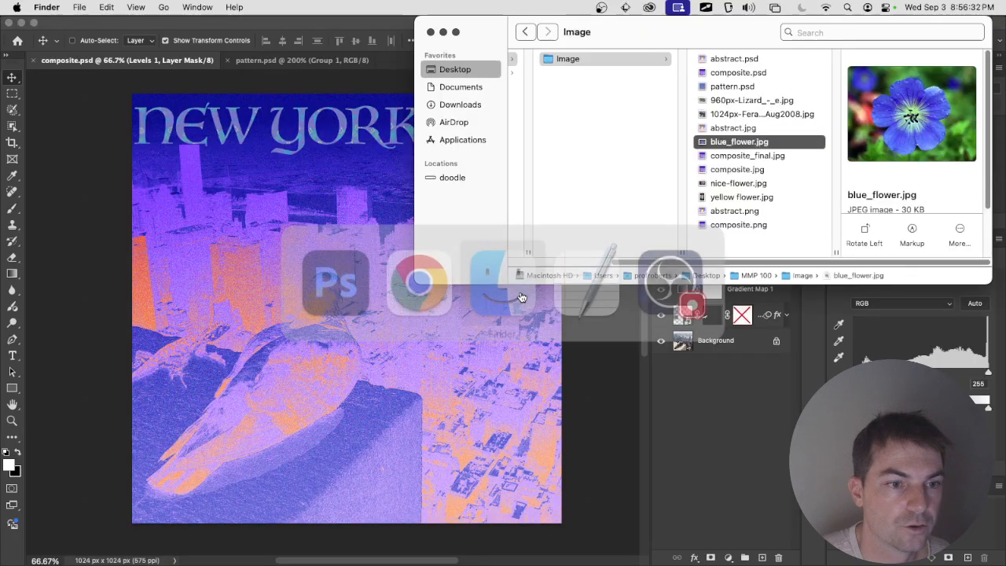
drag(707, 33, 554, 102)
click(613, 214)
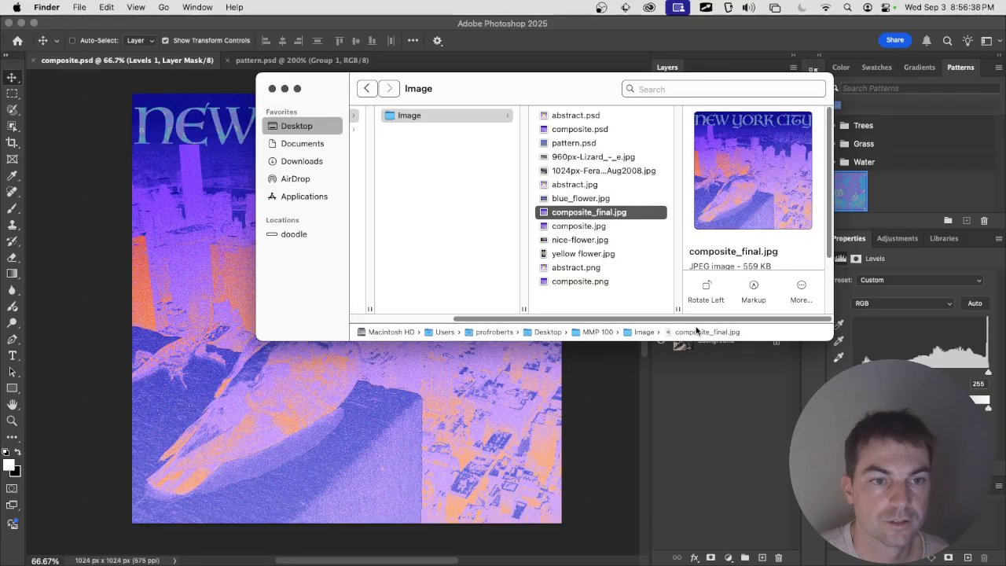
drag(732, 341, 734, 497)
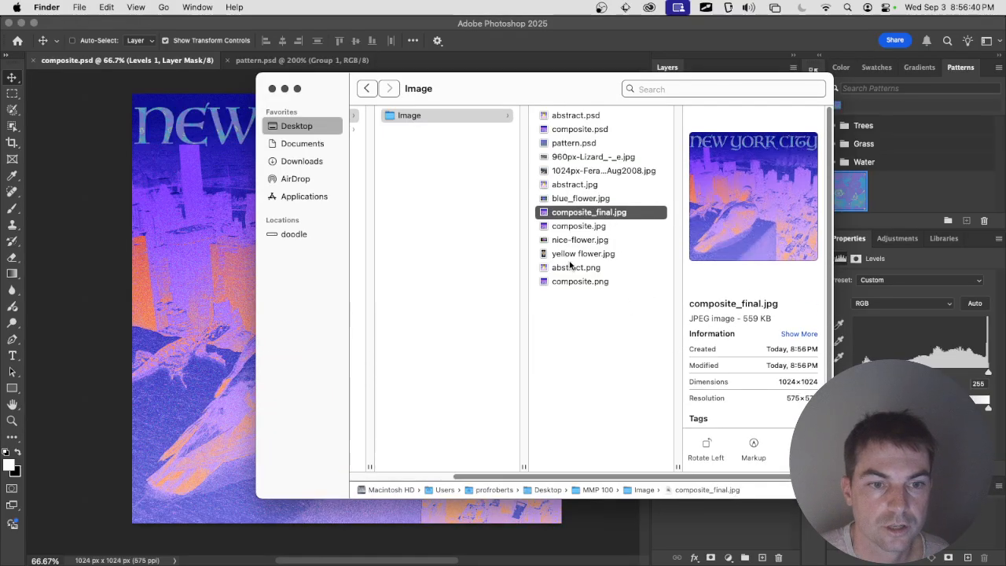
key(space)
key(space)
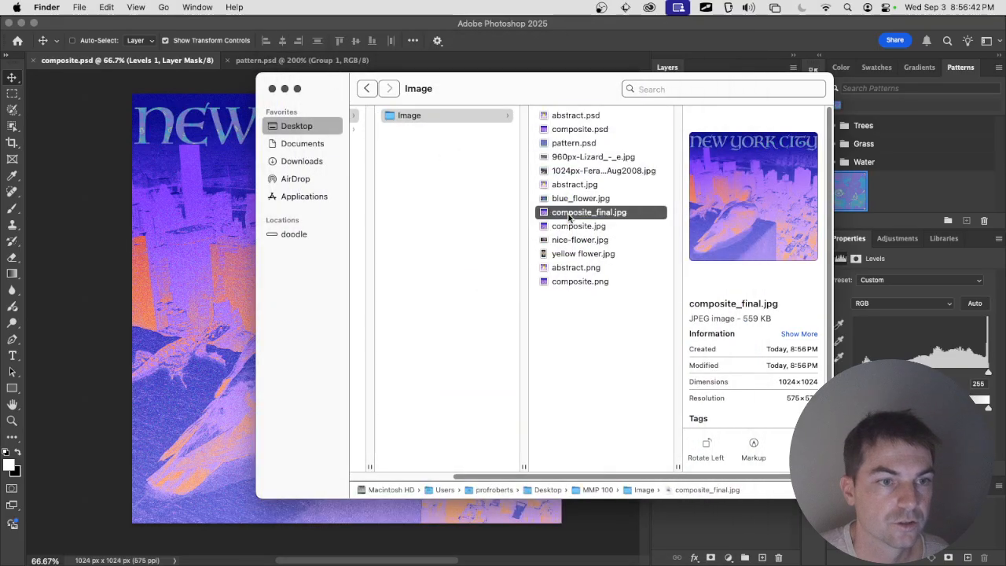
drag(570, 88, 736, 57)
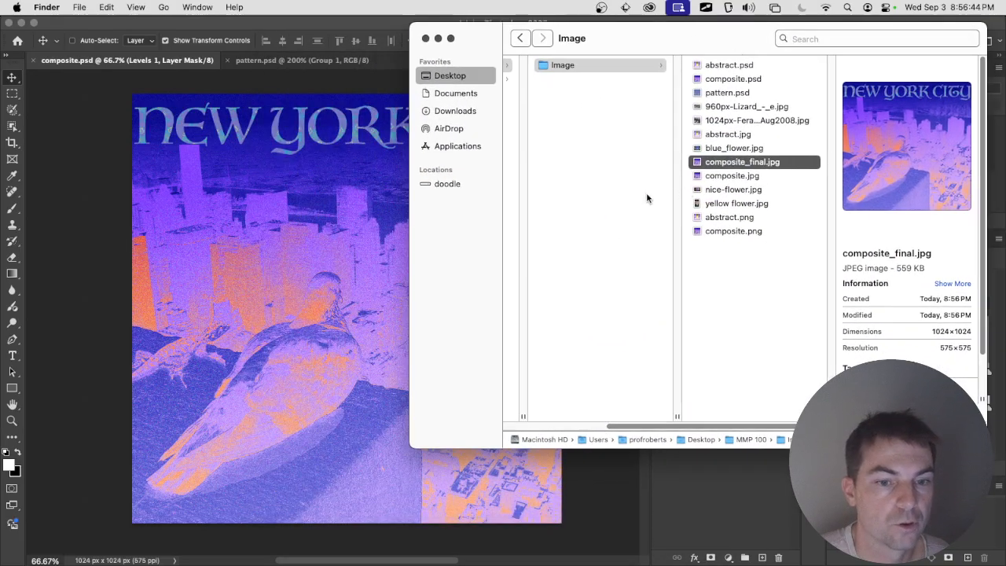
Step: Return to the post draft in Chrome, insert composite_final.jpg below the title, and check how the image looks
key(super+Tab)
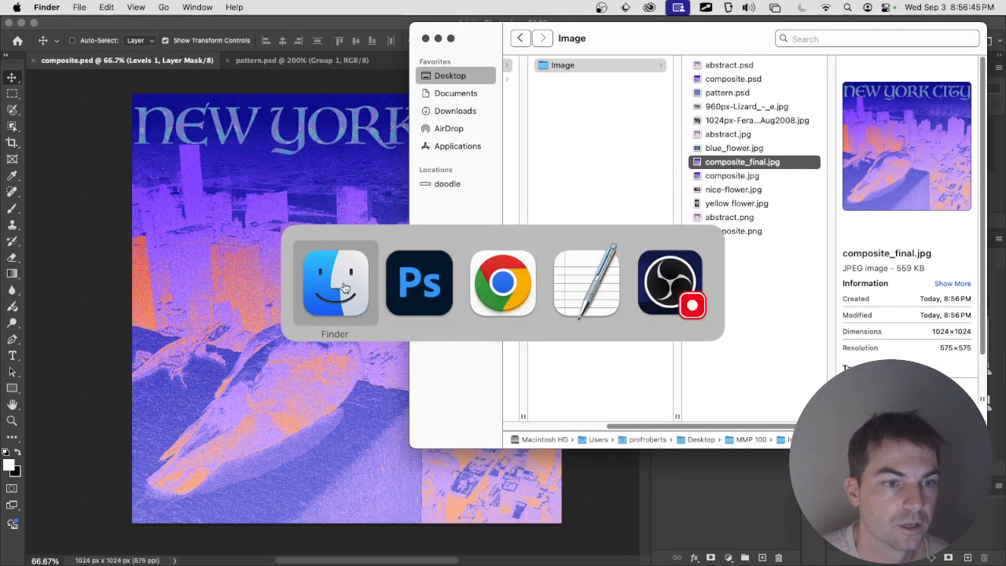
click(485, 295)
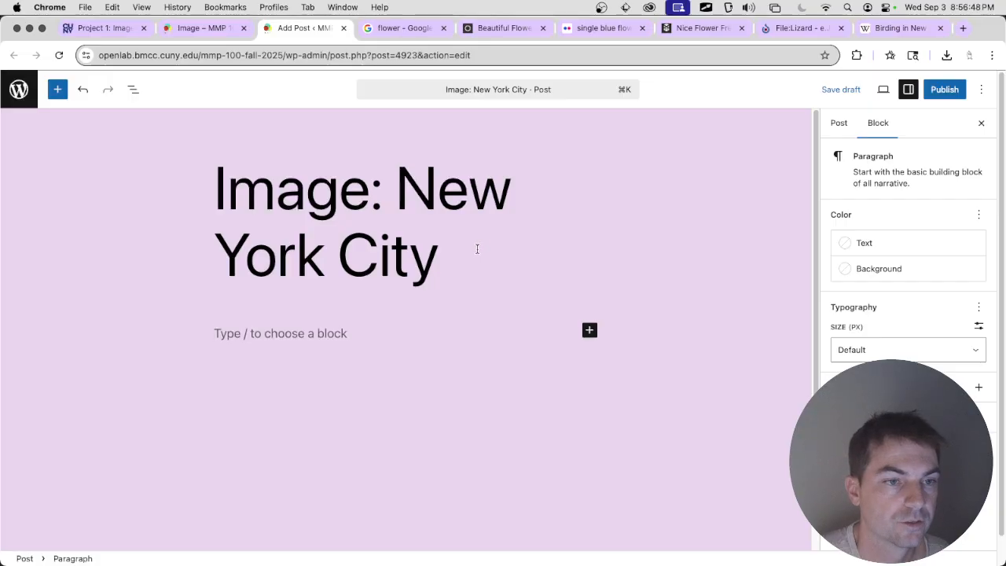
key(super+Tab)
drag(631, 45, 725, 78)
drag(791, 196, 350, 326)
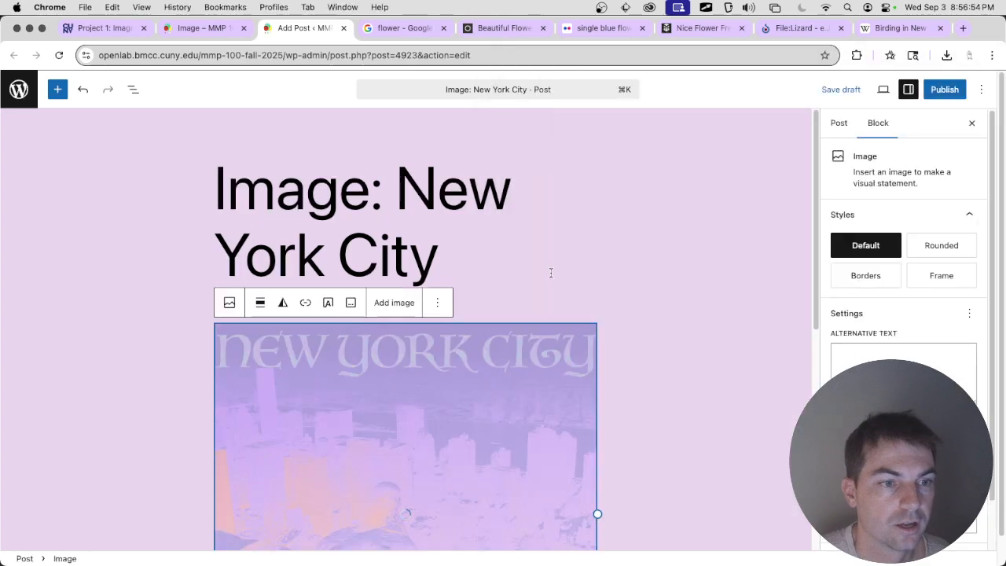
click(643, 326)
scroll(643, 327, down, 5)
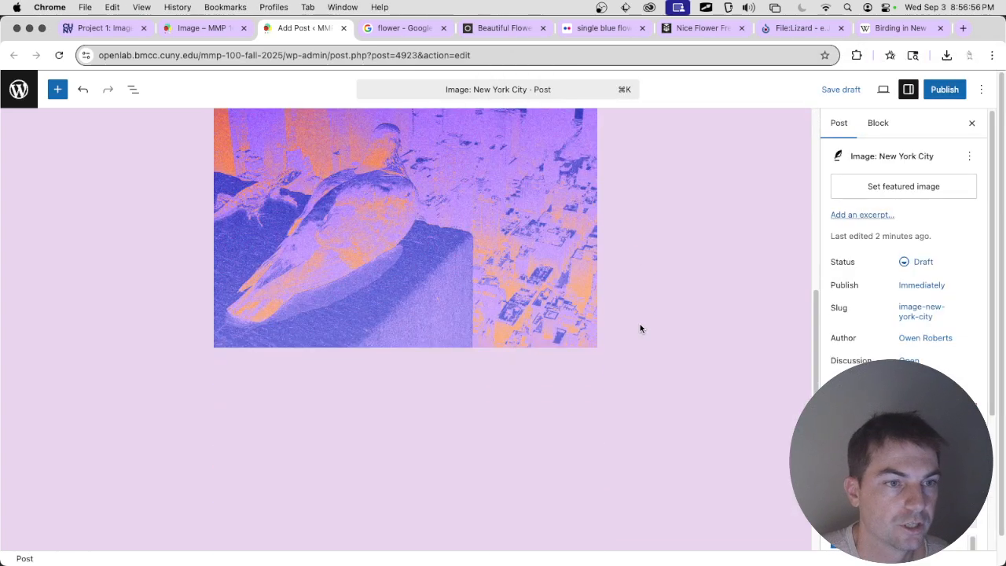
scroll(639, 325, up, 3)
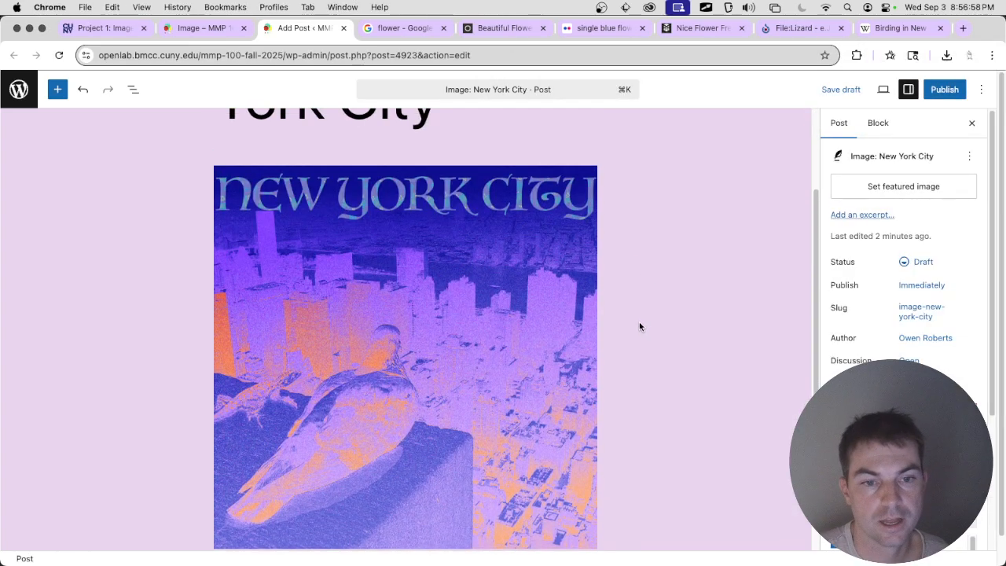
Step: Check the project statement requirements on the Image assignment page and add the project title "New York City" as a paragraph below the image
scroll(640, 327, down, 3)
click(591, 429)
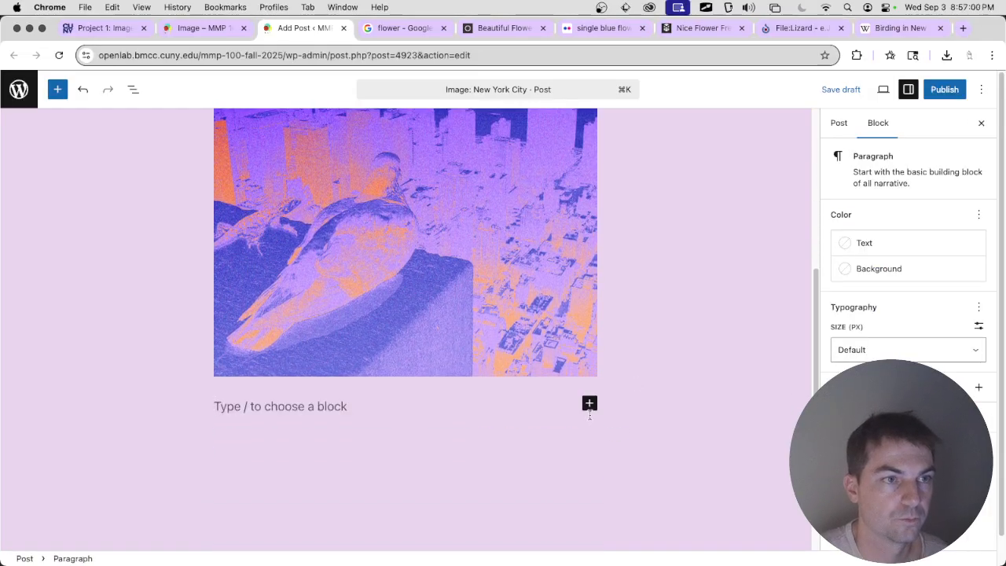
scroll(539, 375, down, 3)
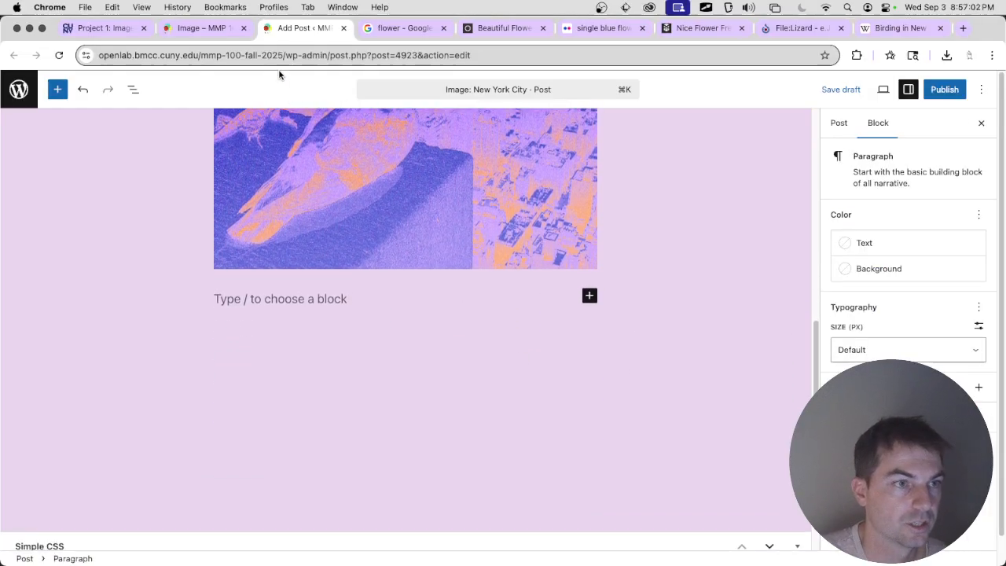
click(210, 30)
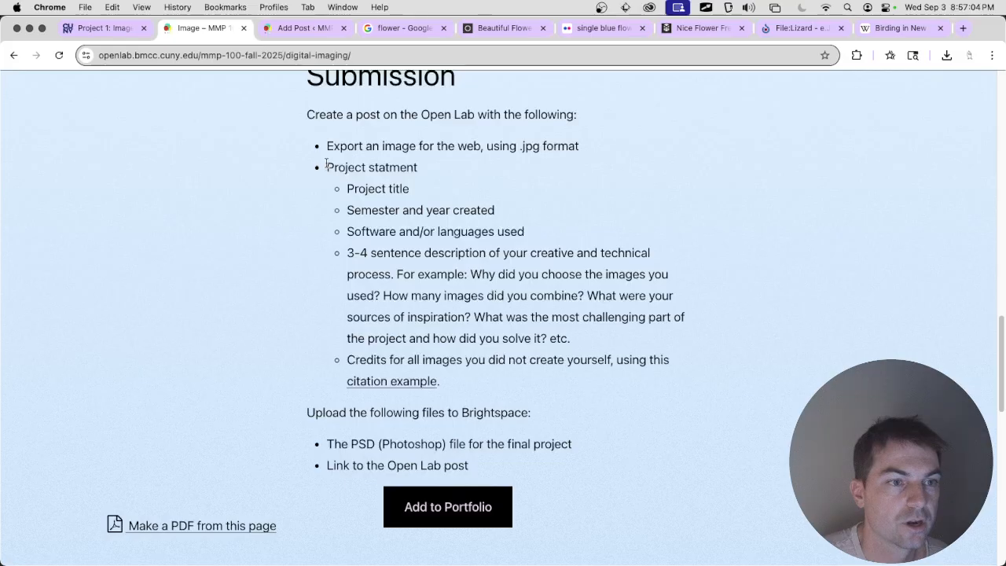
drag(343, 189, 452, 203)
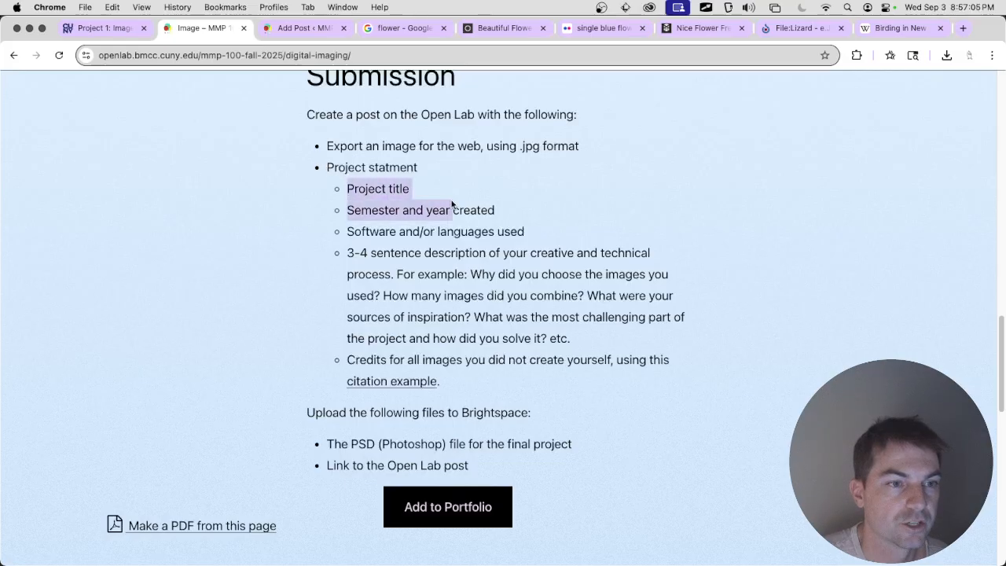
click(299, 28)
text(Title)
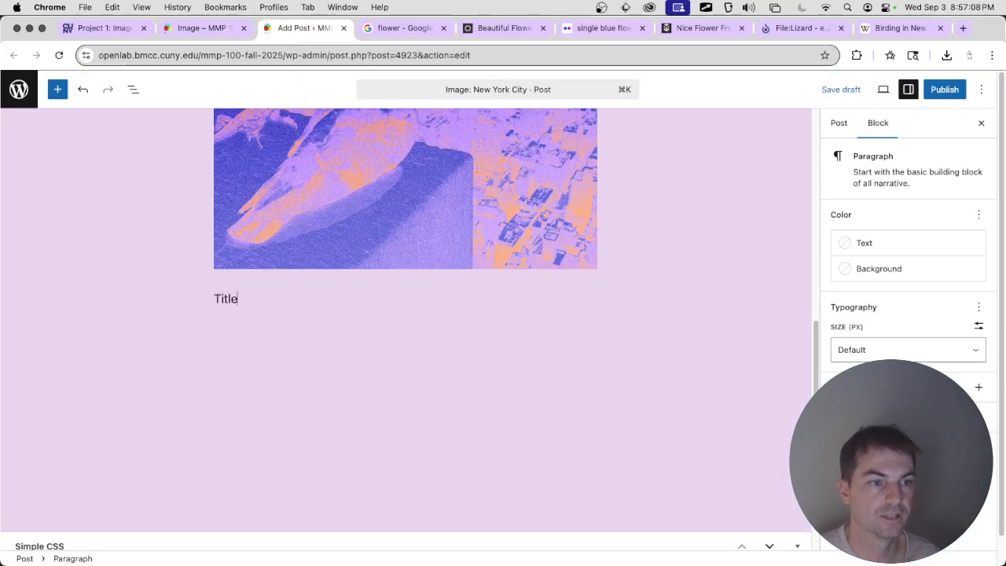
text(: New York City)
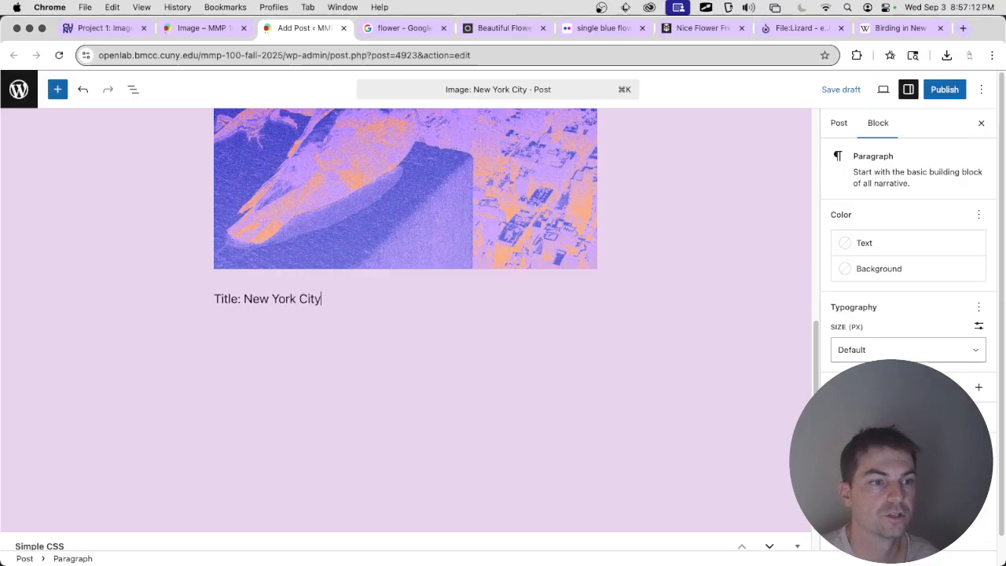
key(super+a)
text(New York City)
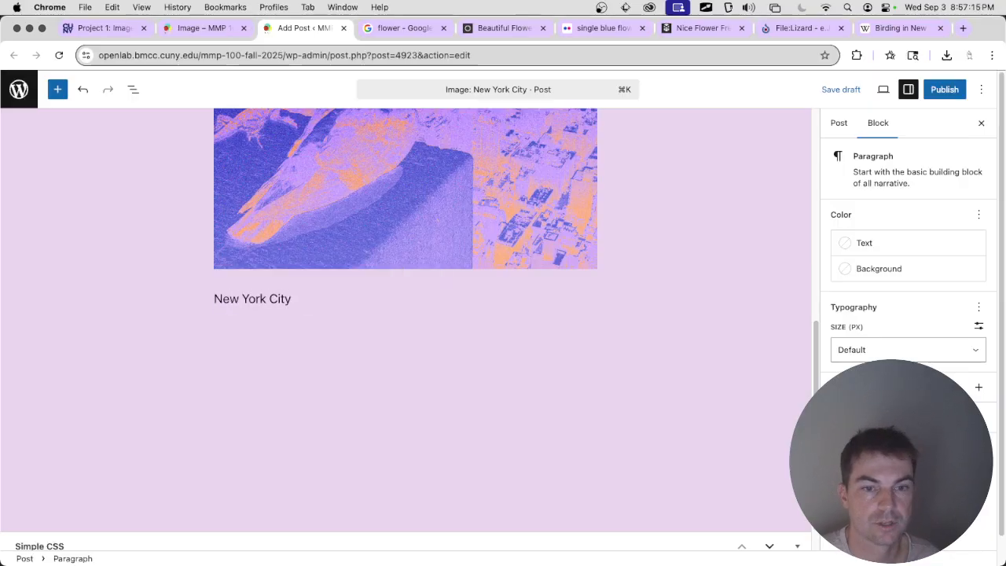
key(Return)
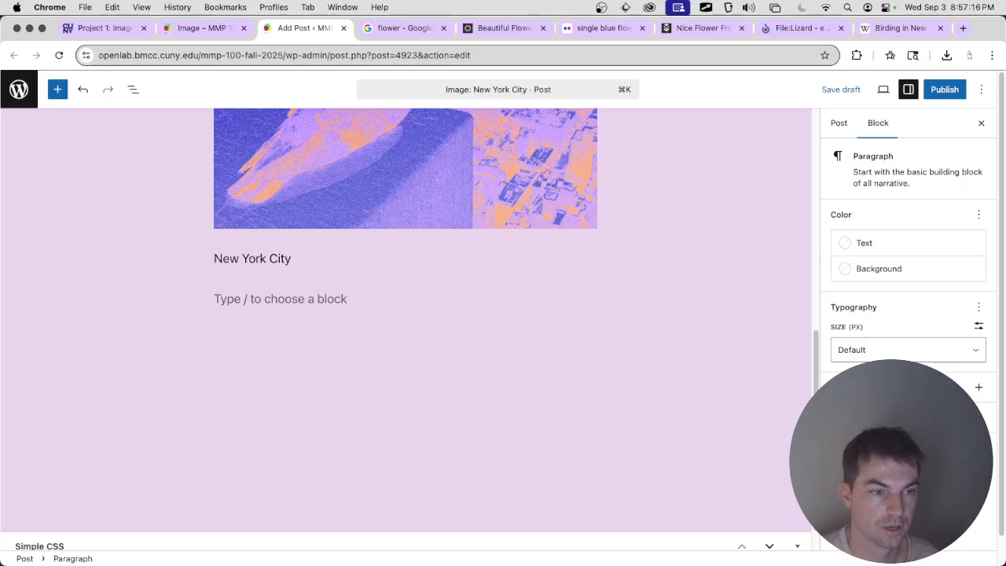
Step: Check the semester and year requirement on the assignment page and add "Fall 2025" as a paragraph below the project title
key(ctrl+shift+Tab)
key(ctrl+Tab)
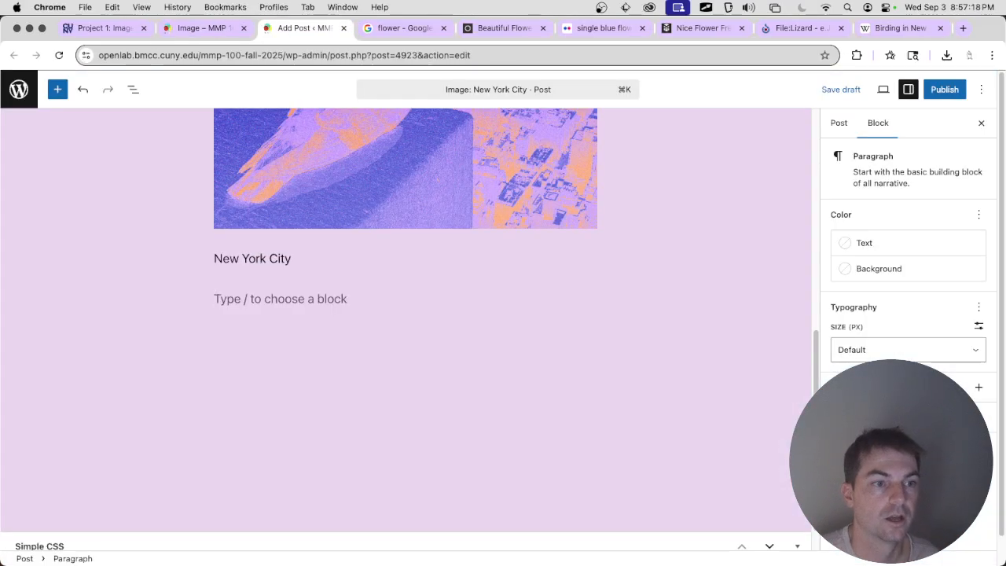
click(193, 29)
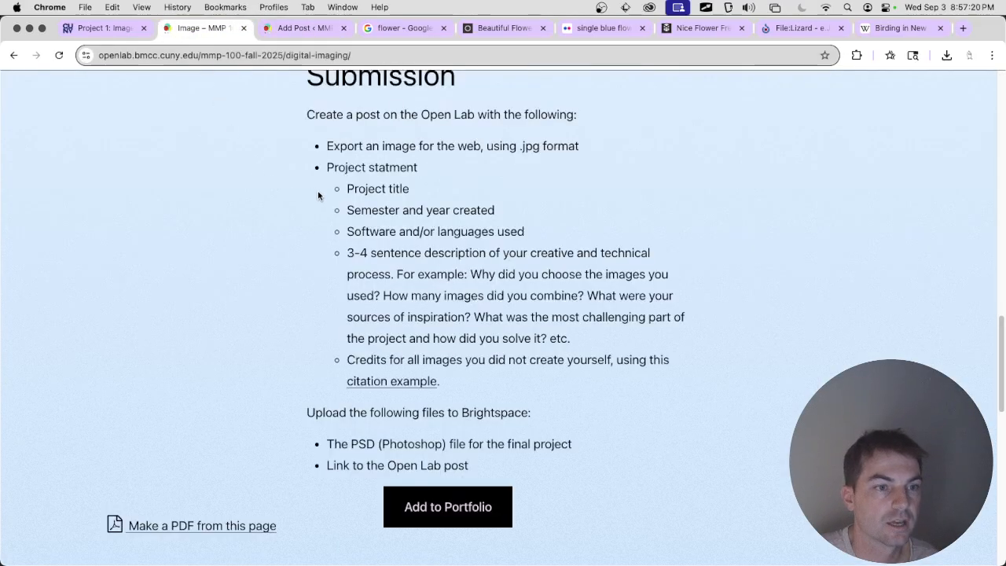
drag(349, 210, 543, 211)
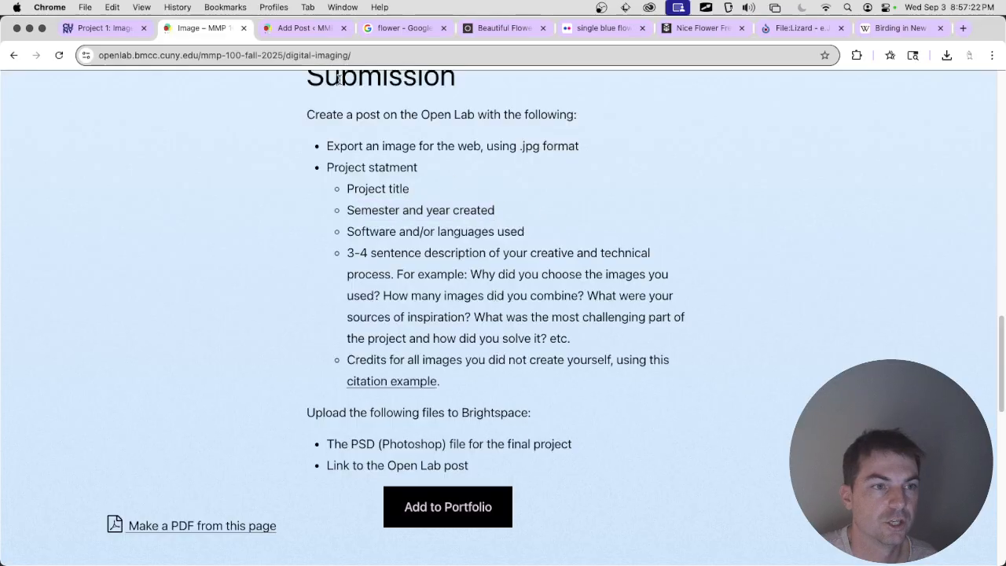
click(311, 33)
text(F)
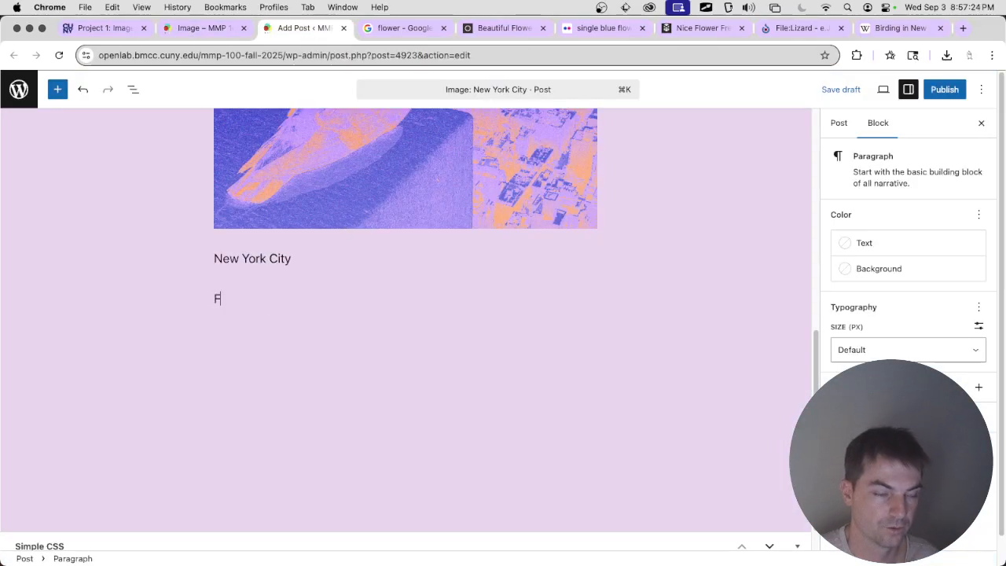
text(all 2025)
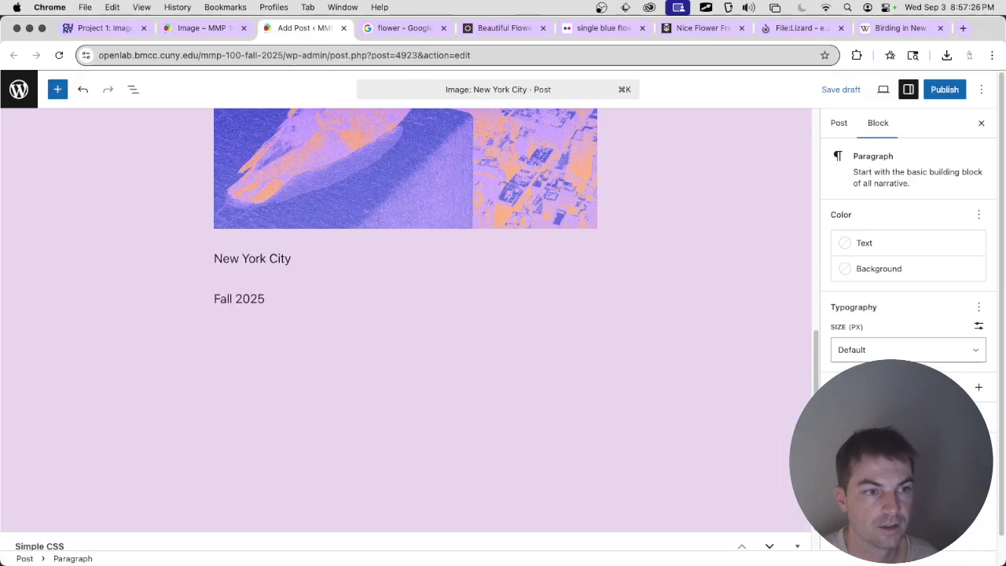
key(Return)
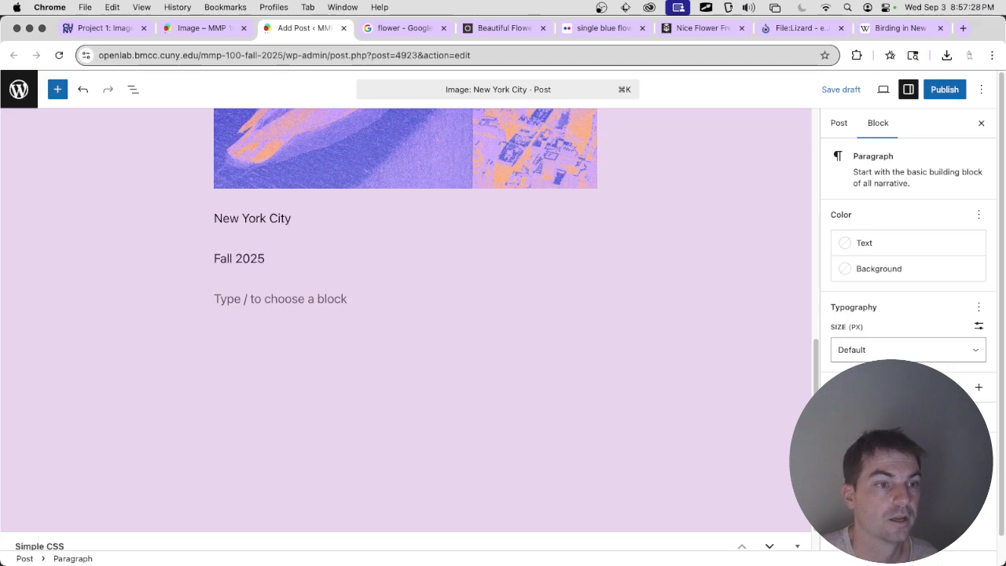
Step: Check the software requirement on the assignment page and add "Adobe Photoshop" as a paragraph below the semester line
click(200, 27)
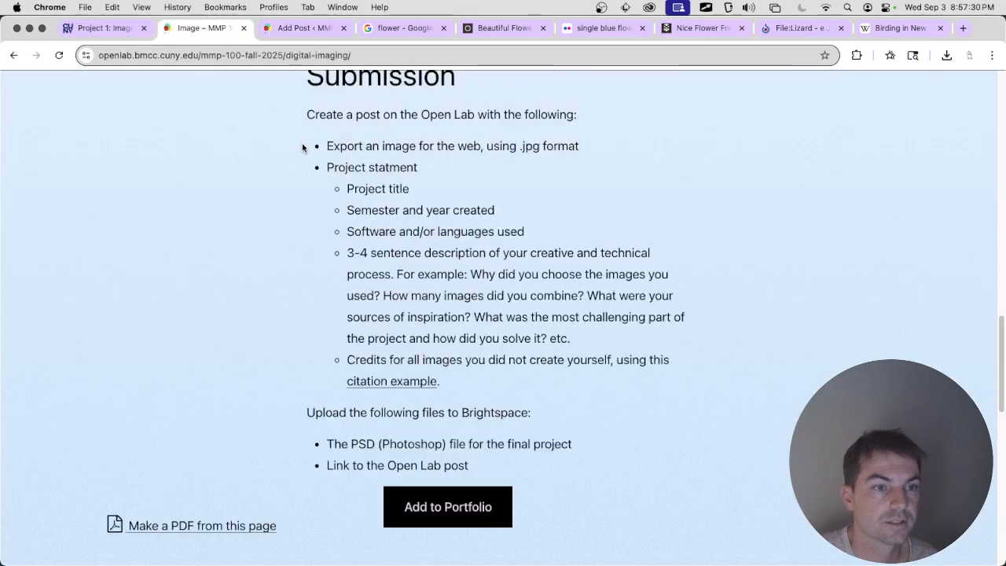
drag(345, 231, 535, 233)
click(535, 234)
click(312, 31)
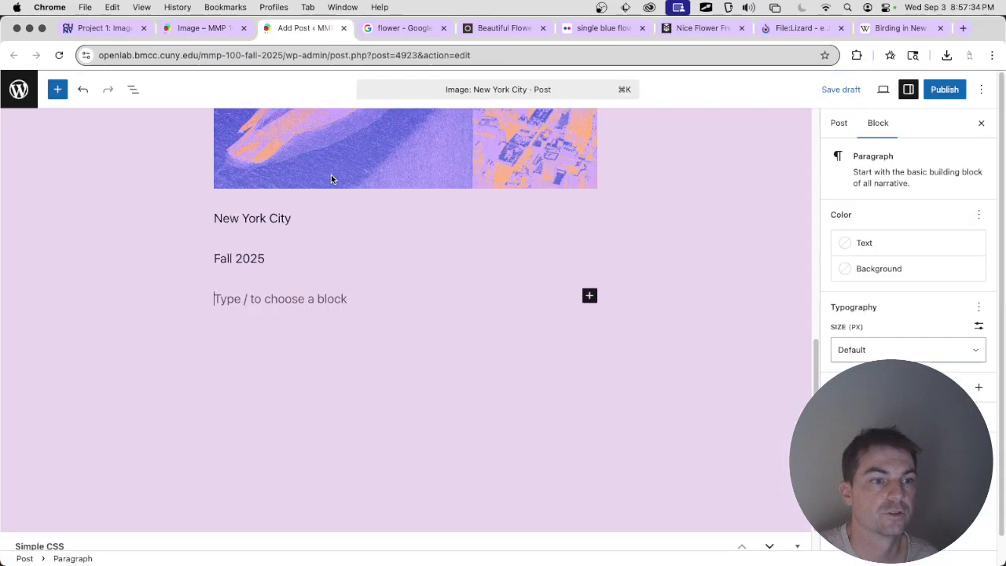
text(A)
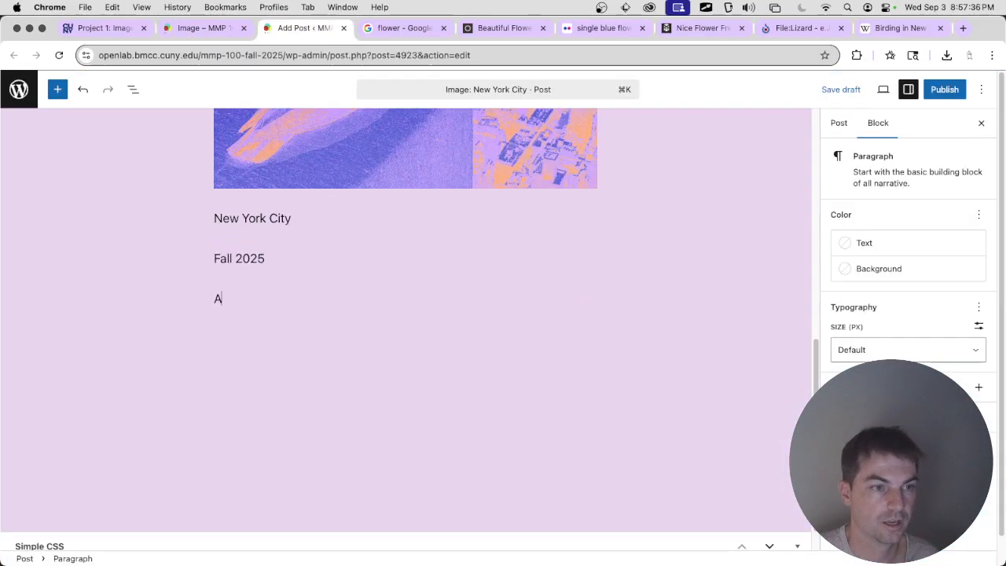
text(dobe Photoshop)
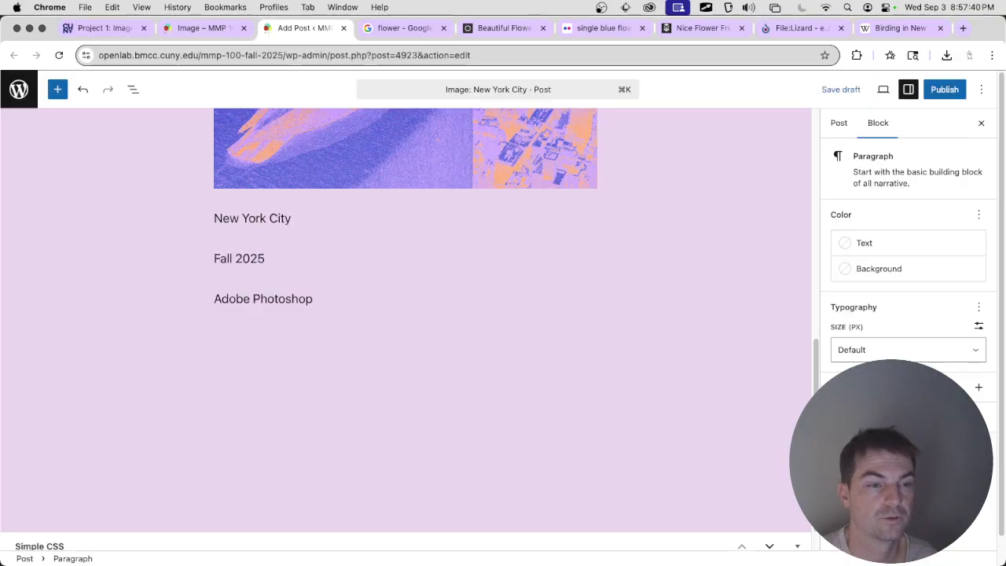
key(Return)
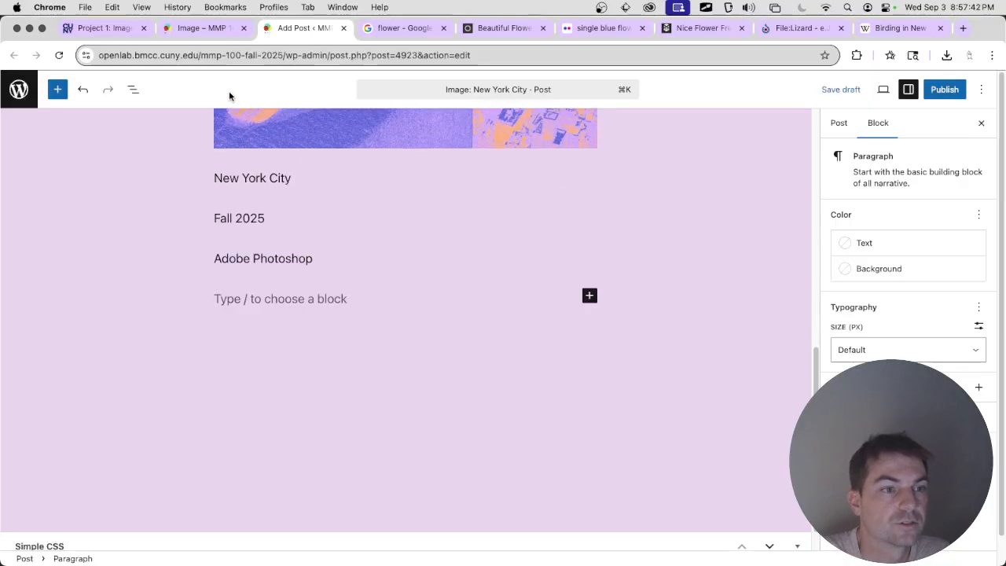
Step: Read the 3-4 sentence description requirement on the assignment page, and review the composite image in the post draft
click(191, 31)
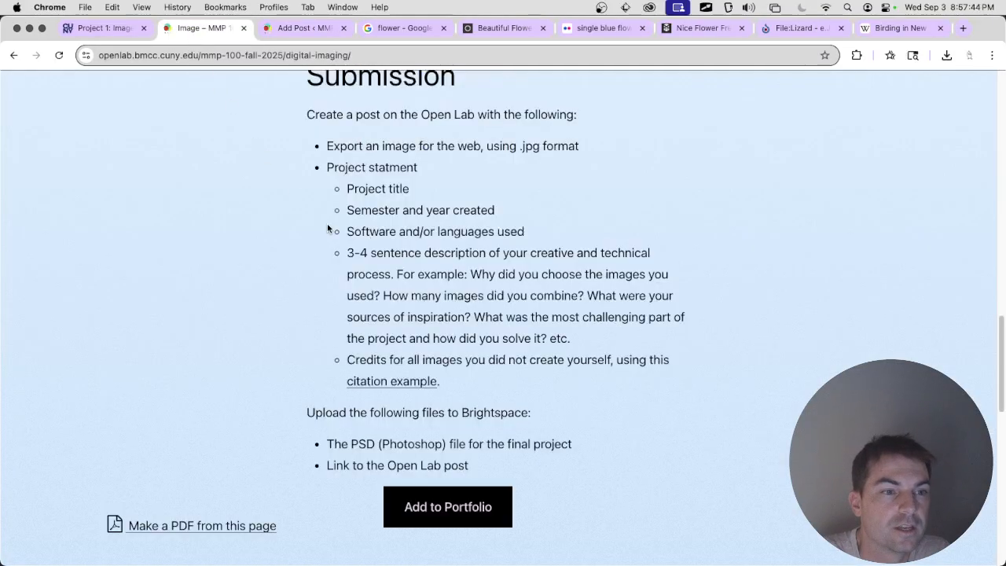
drag(348, 256, 606, 346)
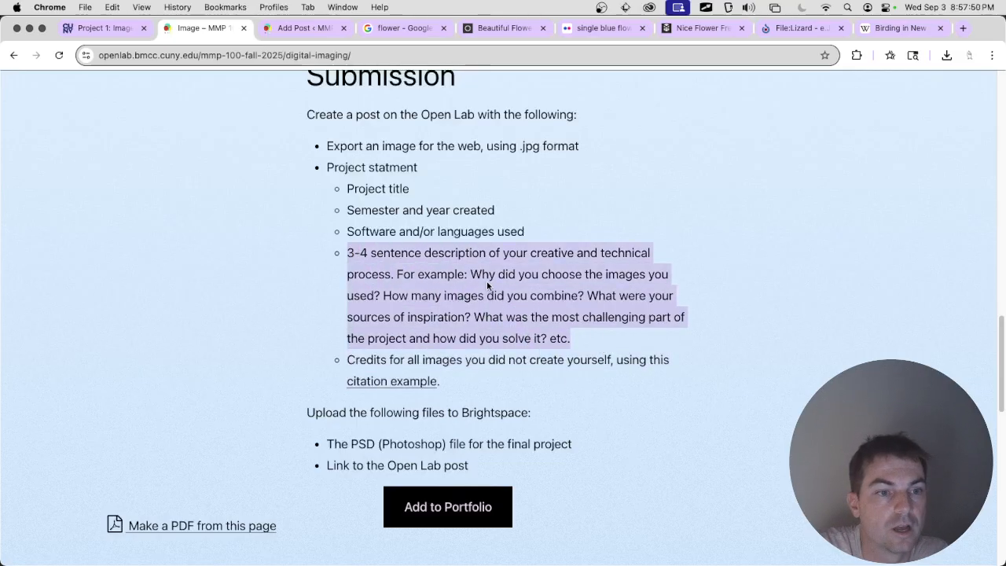
click(443, 266)
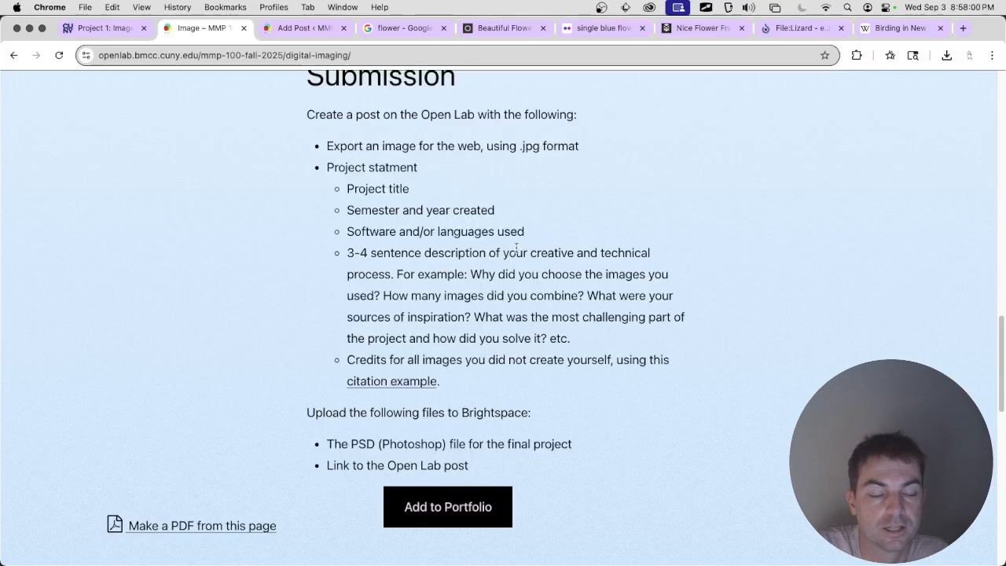
click(308, 31)
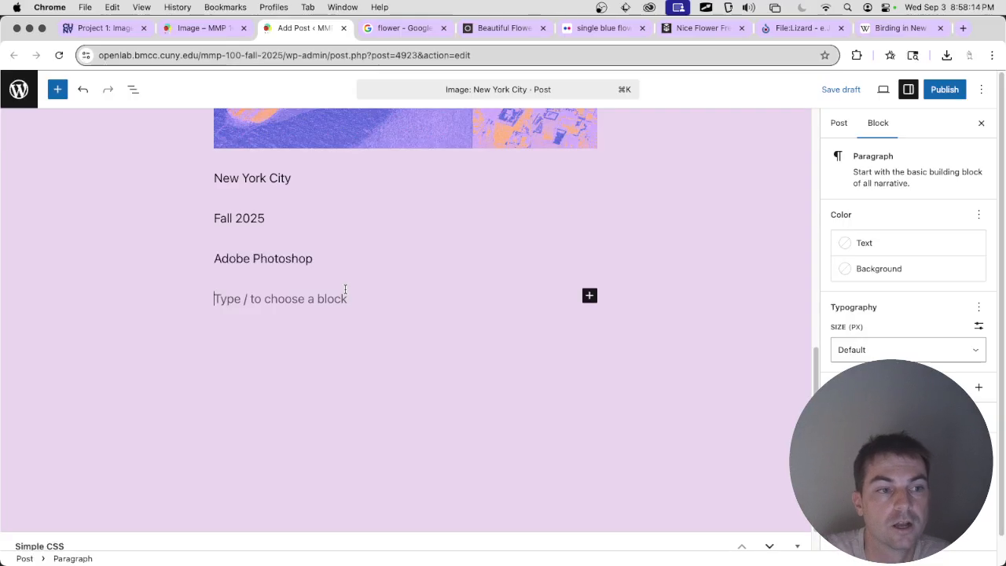
scroll(338, 319, up, 10)
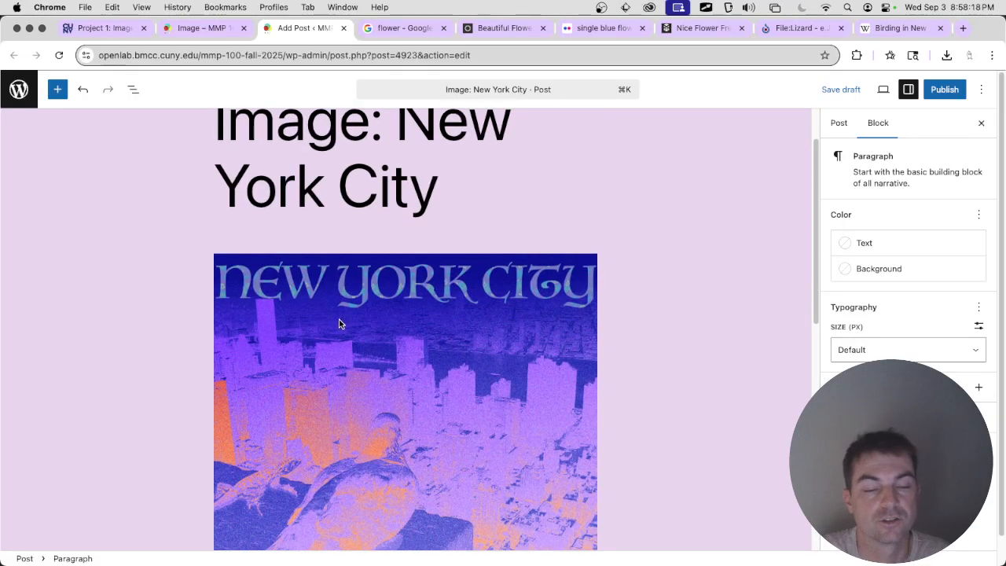
scroll(338, 320, down, 10)
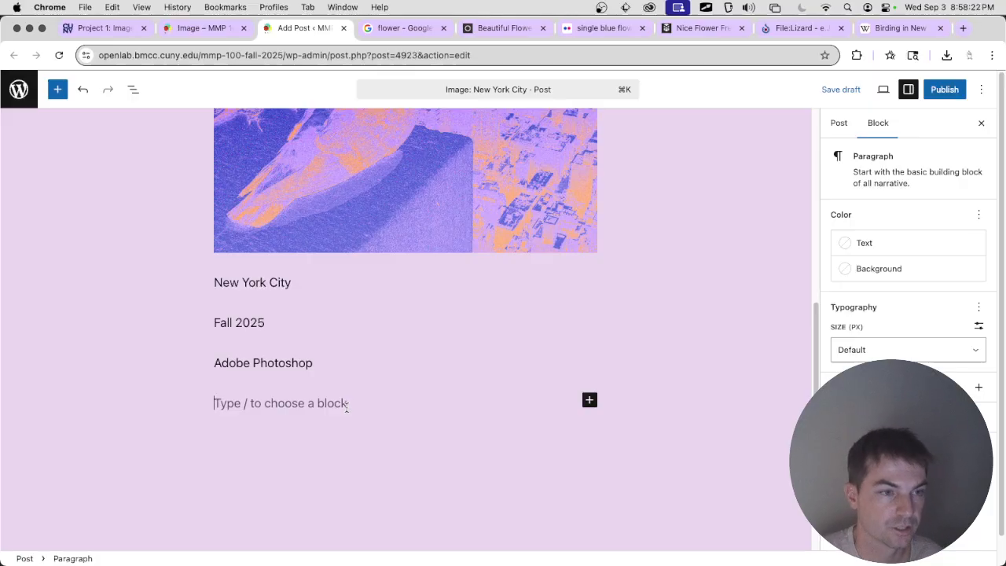
text(I)
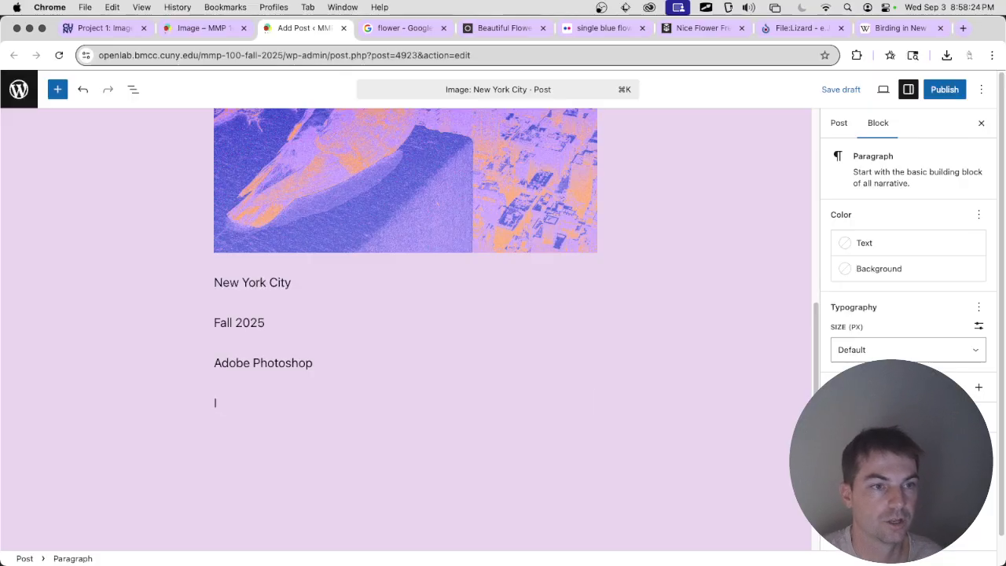
text( used a )
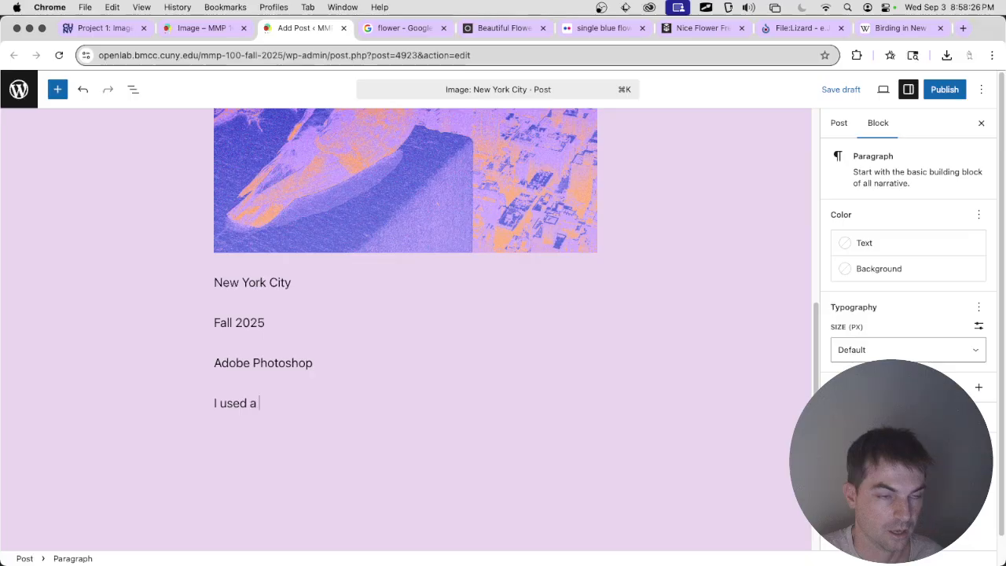
text(lizard i)
text(mage )
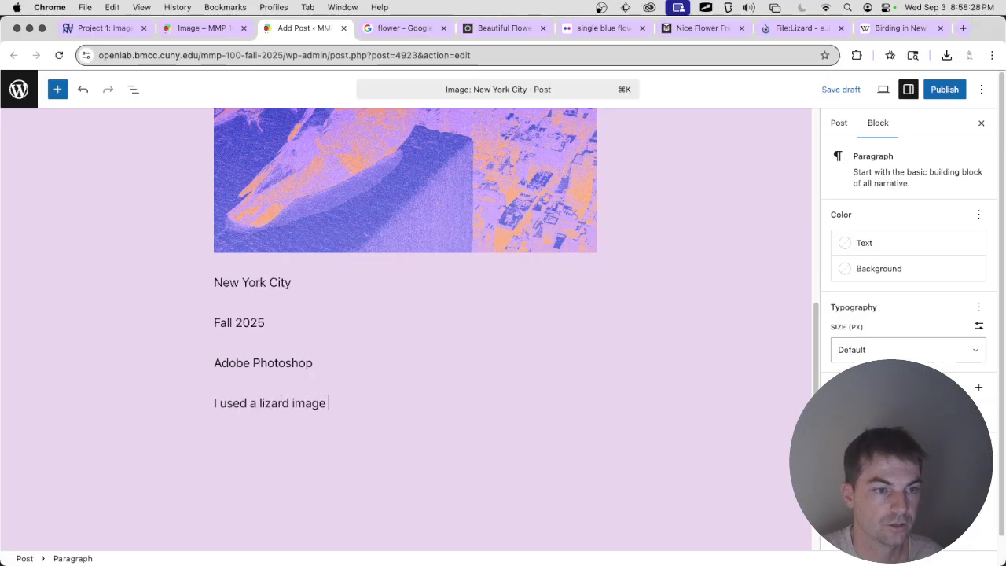
text(to)
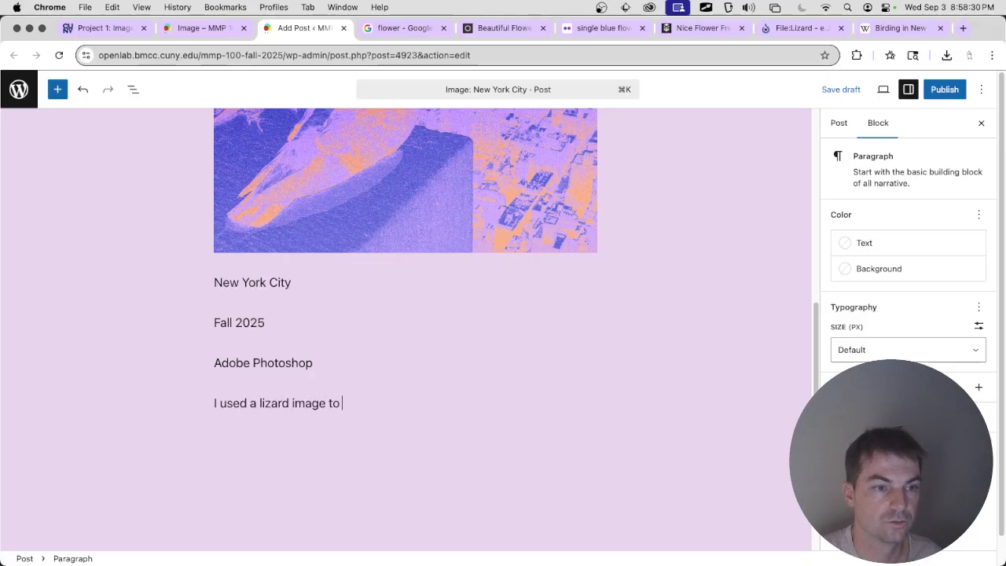
text( add a)
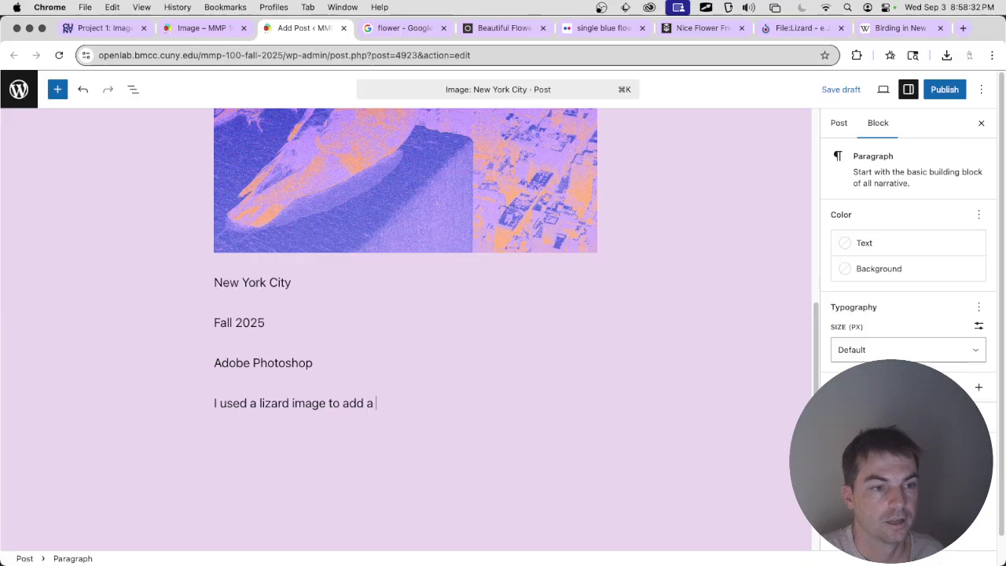
key(super+a)
key(BackSpace)
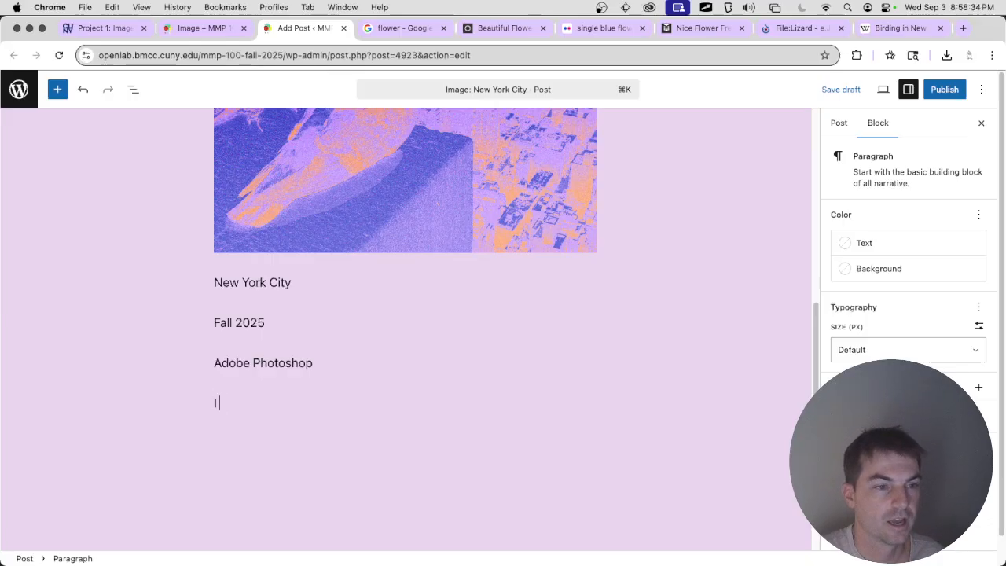
Step: Add the description "I added a lizard into a scene of New York City to give the pigeon a friend to hang out with." below the software line
text(I added a lizard)
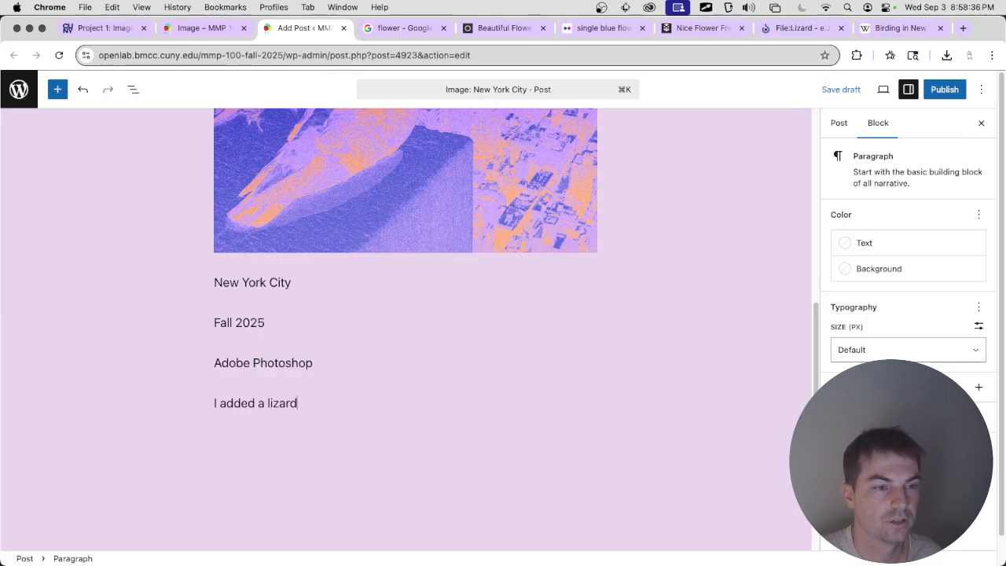
text( into a s)
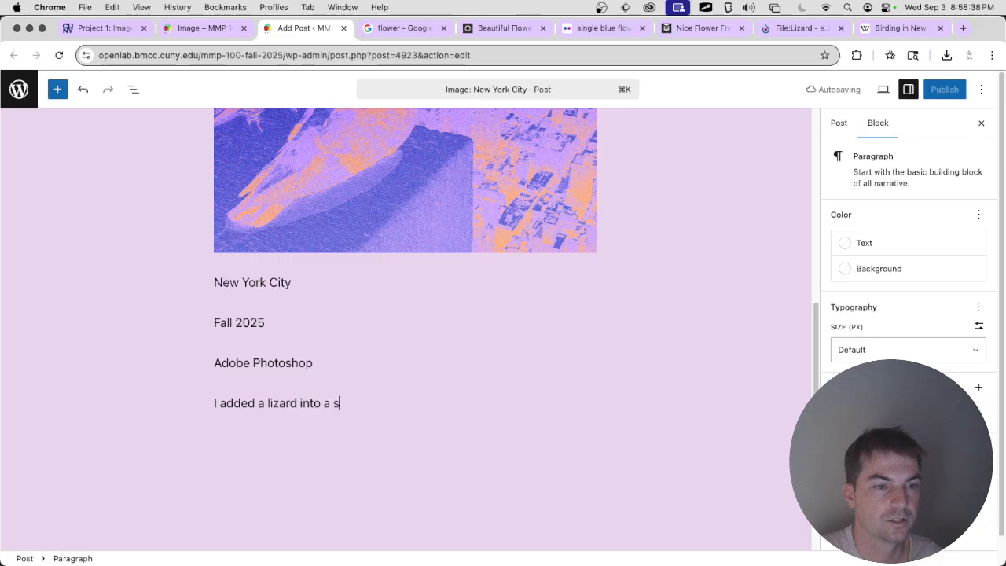
text(cene of New York )
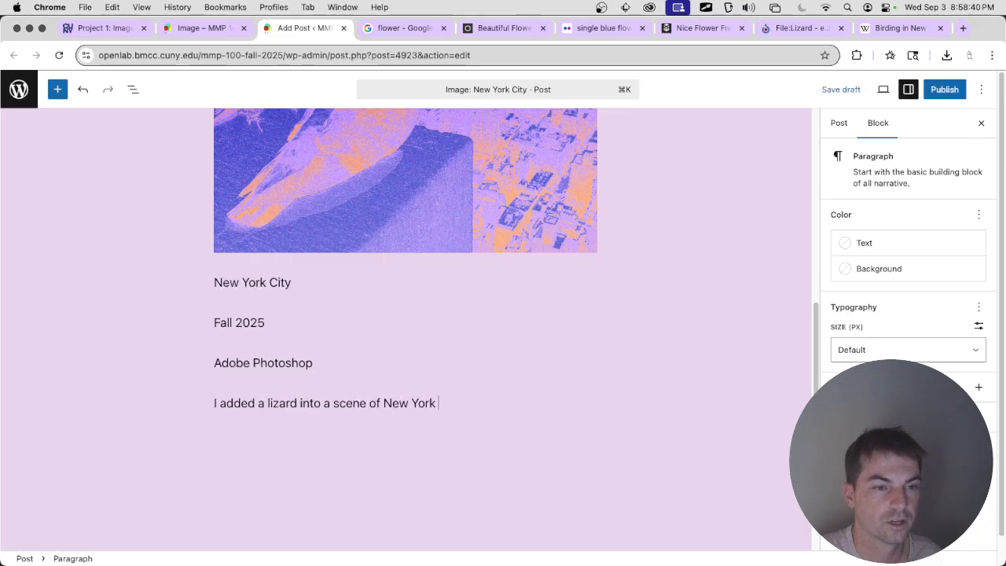
text(City to give)
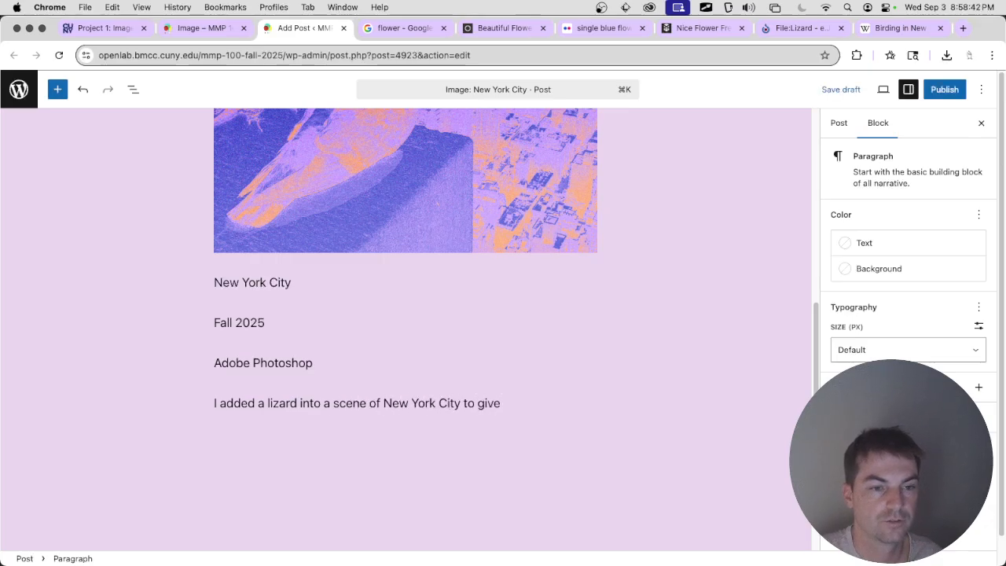
text( the pigeo)
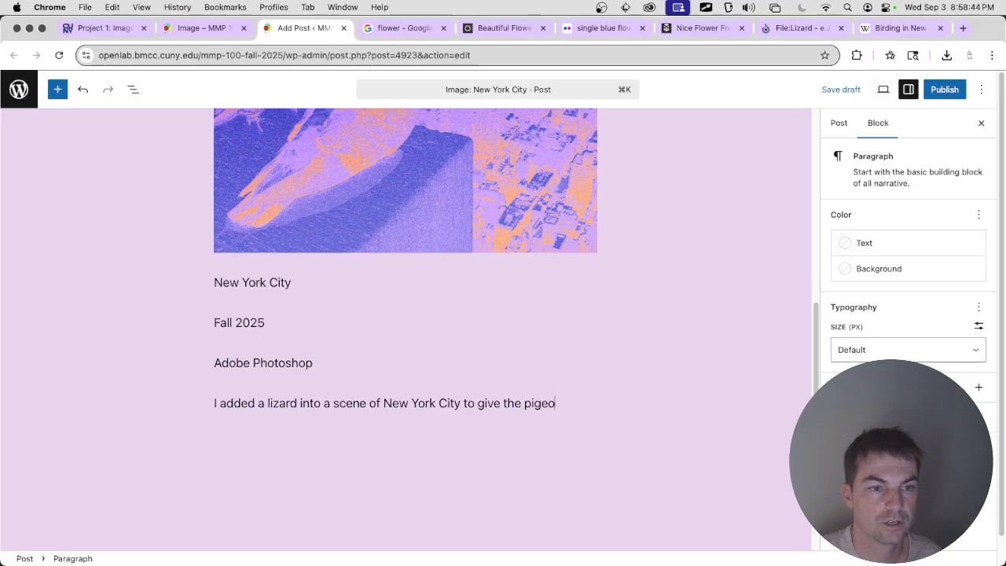
text(n a friend to hang out with.)
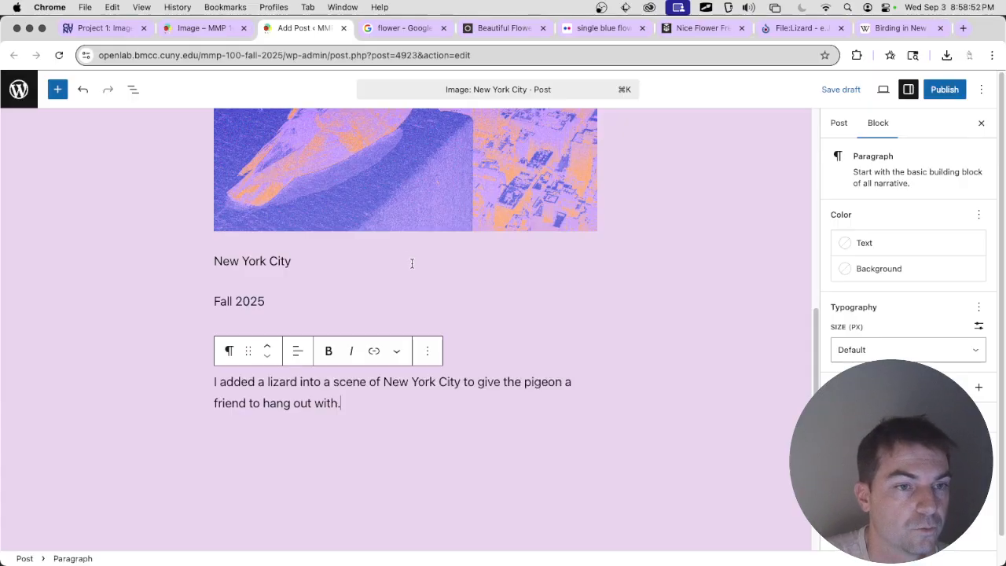
scroll(412, 265, up, 5)
scroll(413, 265, down, 5)
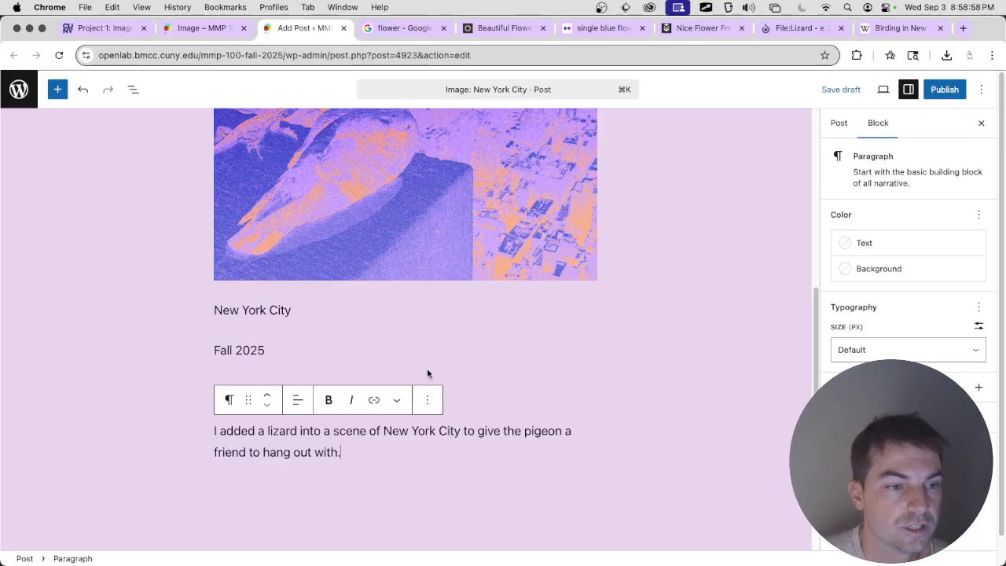
scroll(484, 462, down, 3)
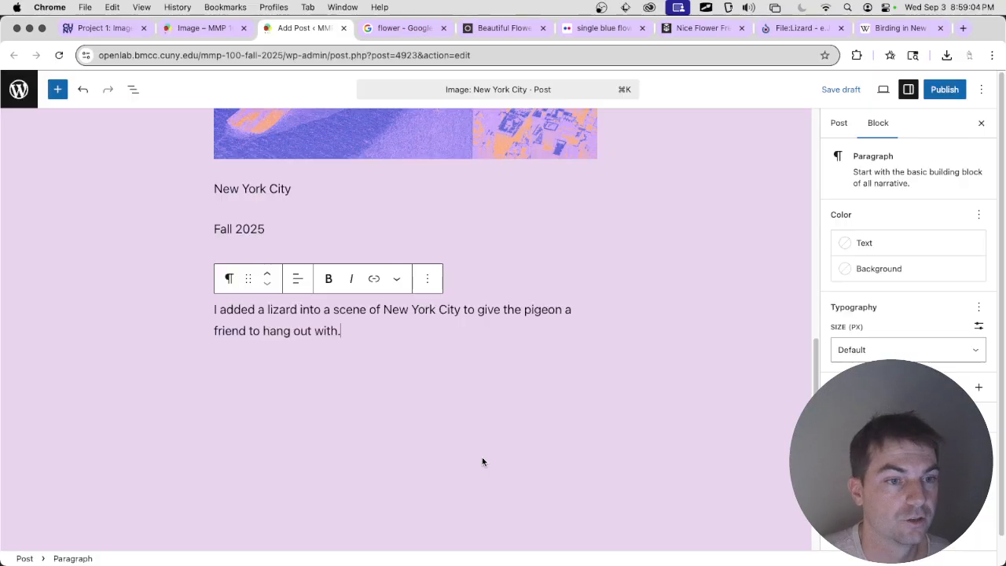
key(Return)
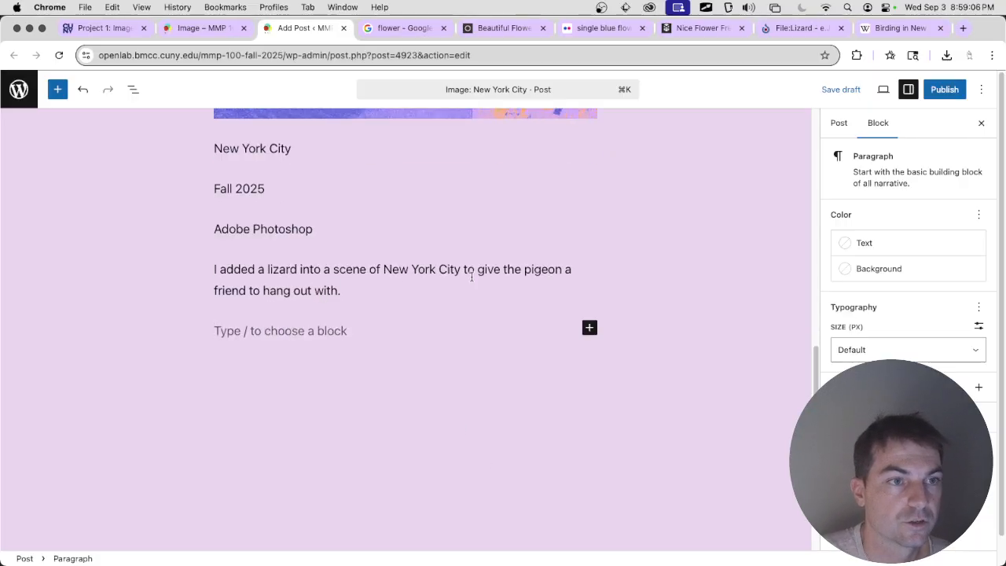
Step: Read the image credits requirement on the Image assignment page and open its linked citation example
click(215, 35)
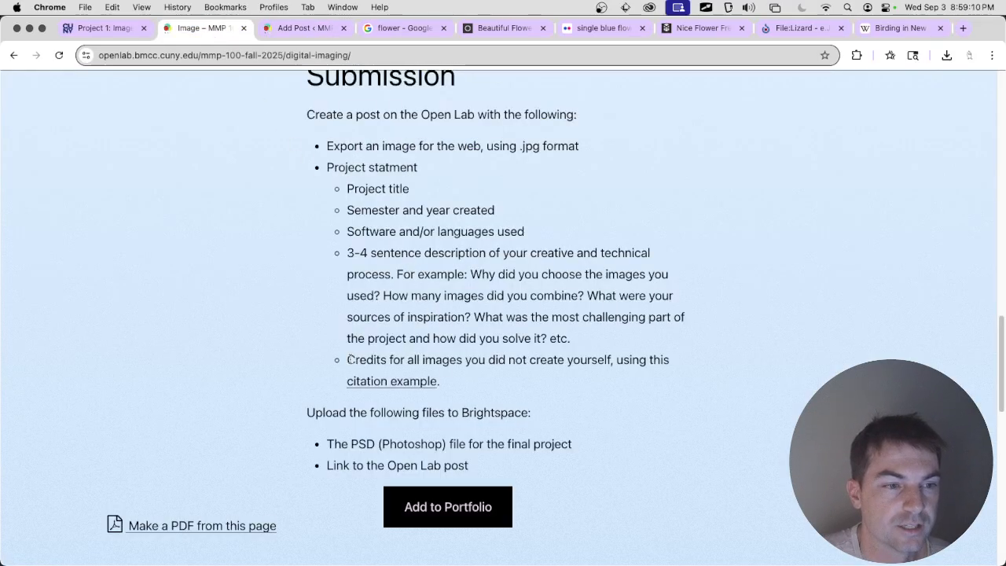
drag(347, 360, 668, 359)
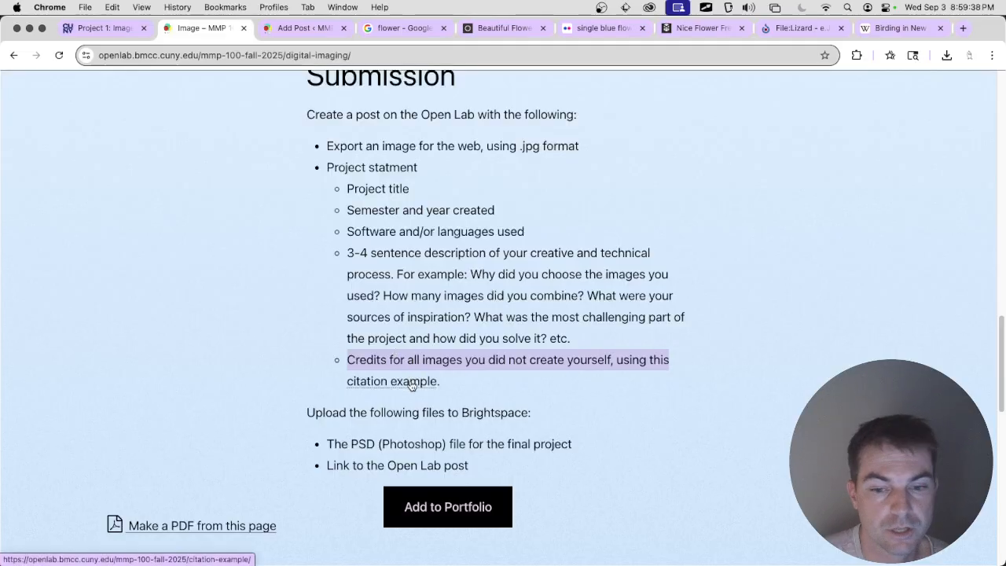
click(412, 385)
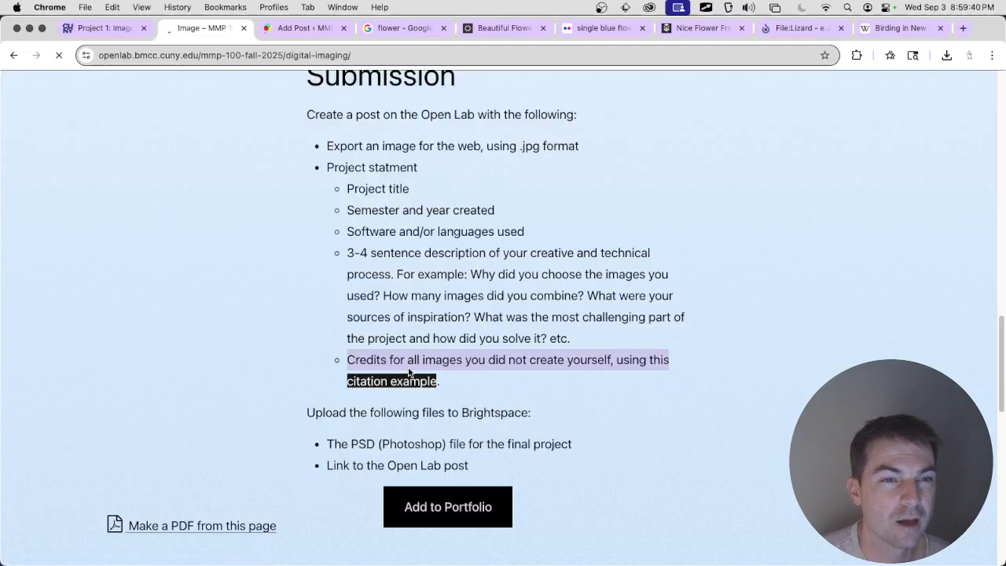
Step: Look through the open image source pages: the three flower photos, the lizard file and the Birding in New York City article
click(526, 29)
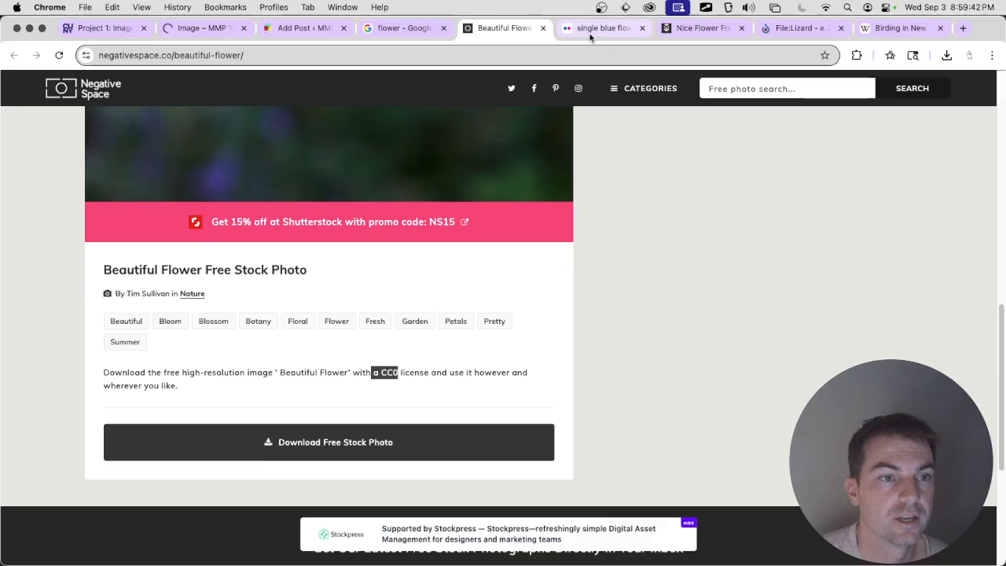
scroll(479, 227, up, 5)
scroll(479, 232, up, 2)
click(609, 29)
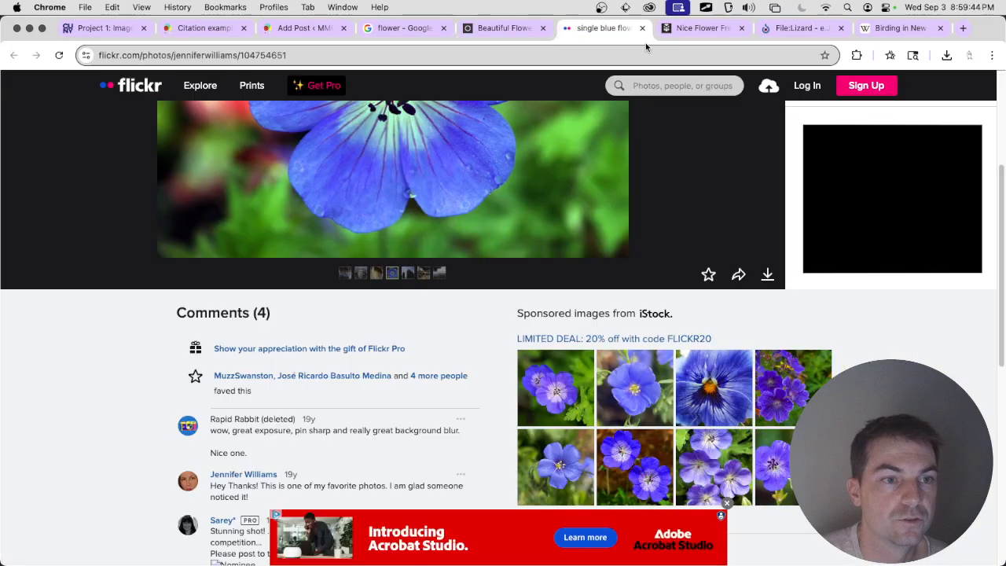
scroll(646, 187, up, 3)
click(703, 29)
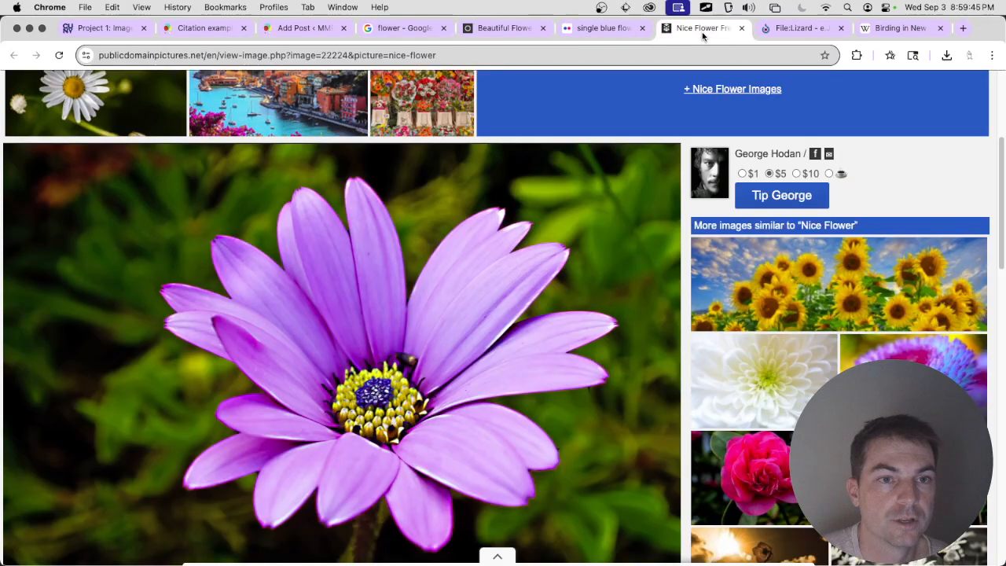
click(791, 26)
click(899, 32)
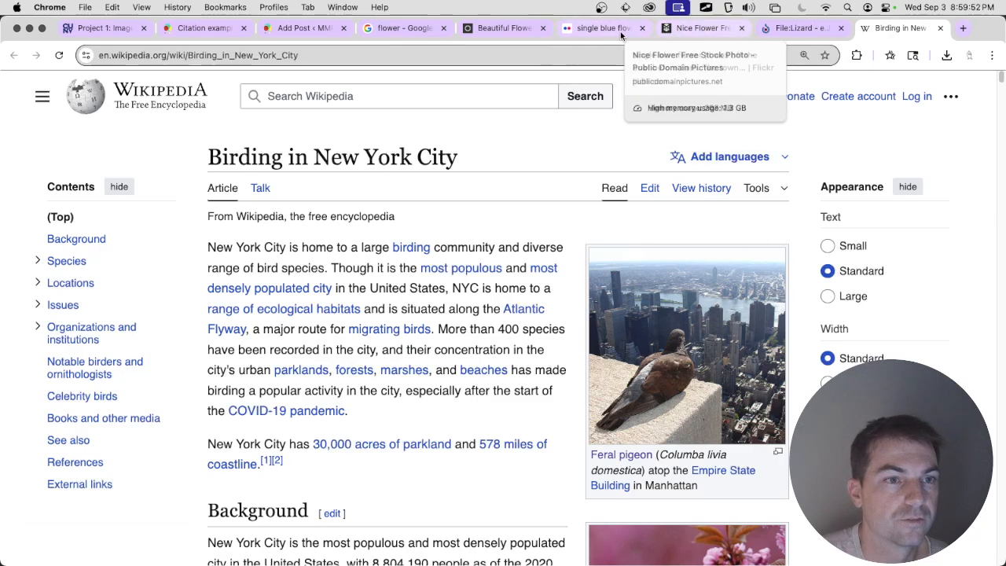
Step: Study the example image citation for its required parts: title, author, CC license, website, date and URL
click(201, 28)
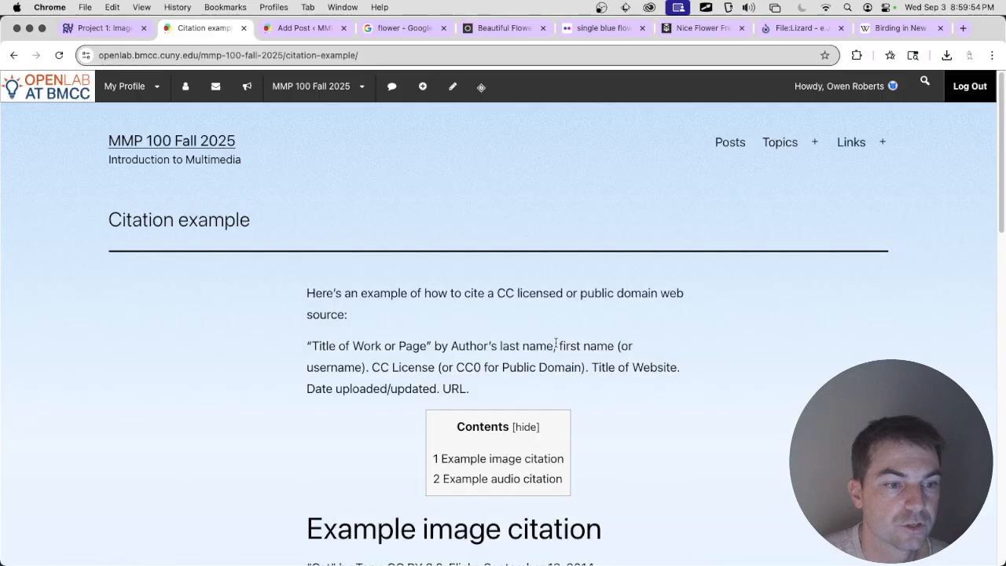
scroll(558, 340, down, 3)
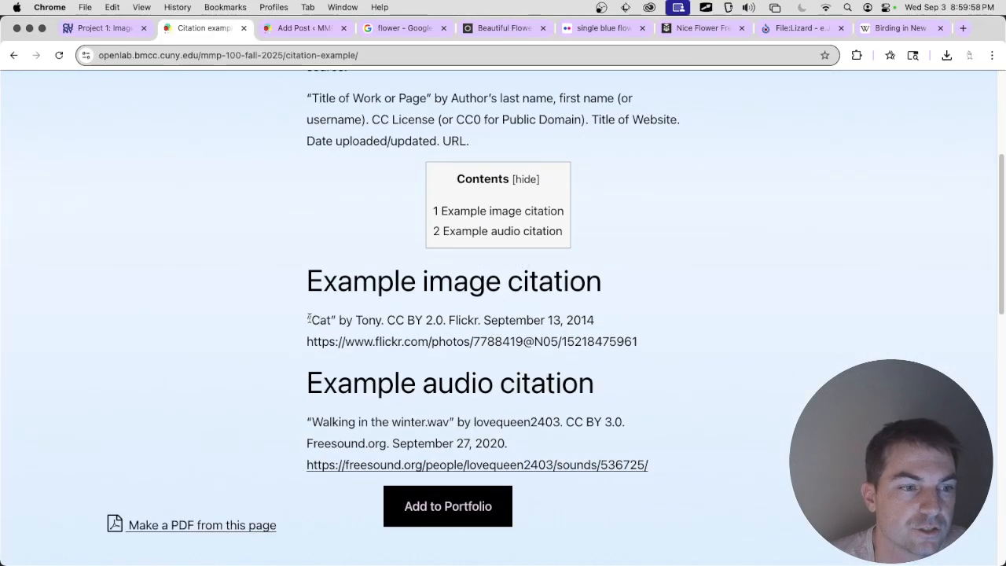
drag(309, 318, 336, 319)
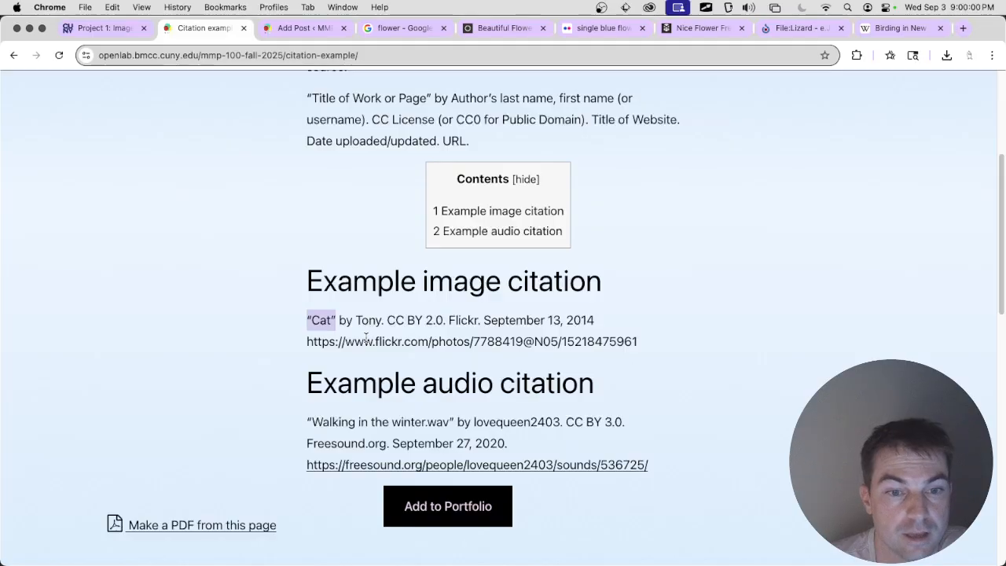
double_click(366, 321)
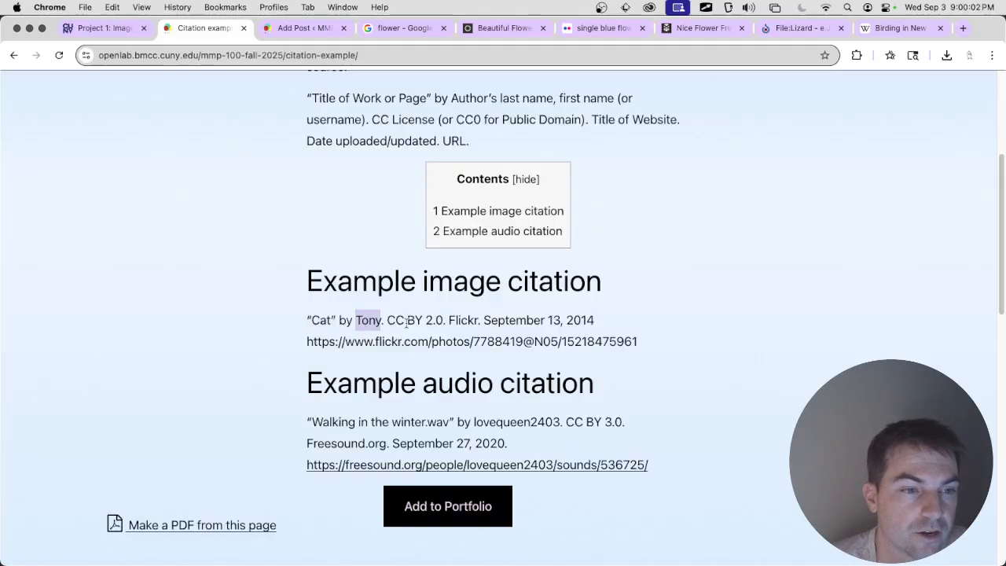
drag(389, 320, 444, 322)
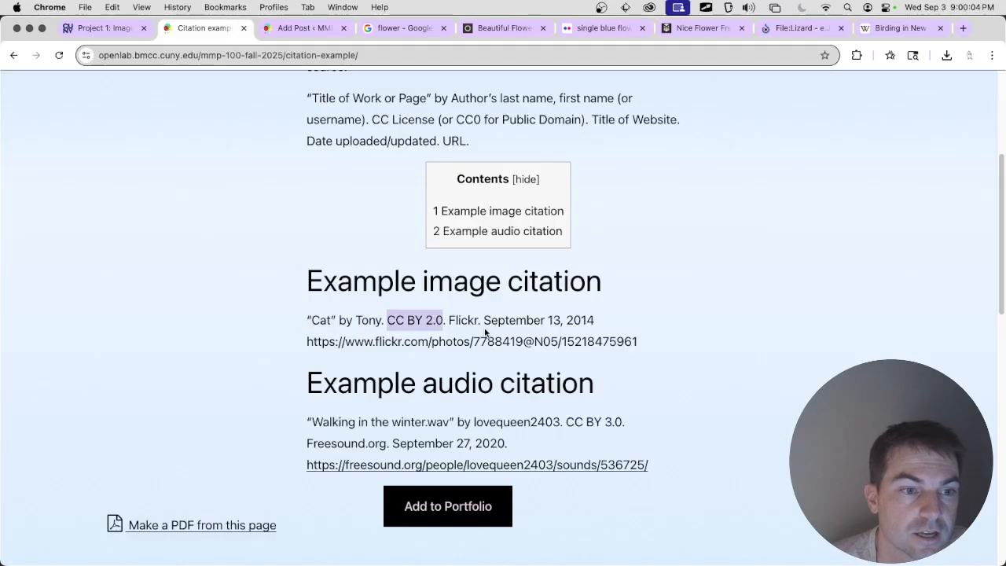
click(476, 322)
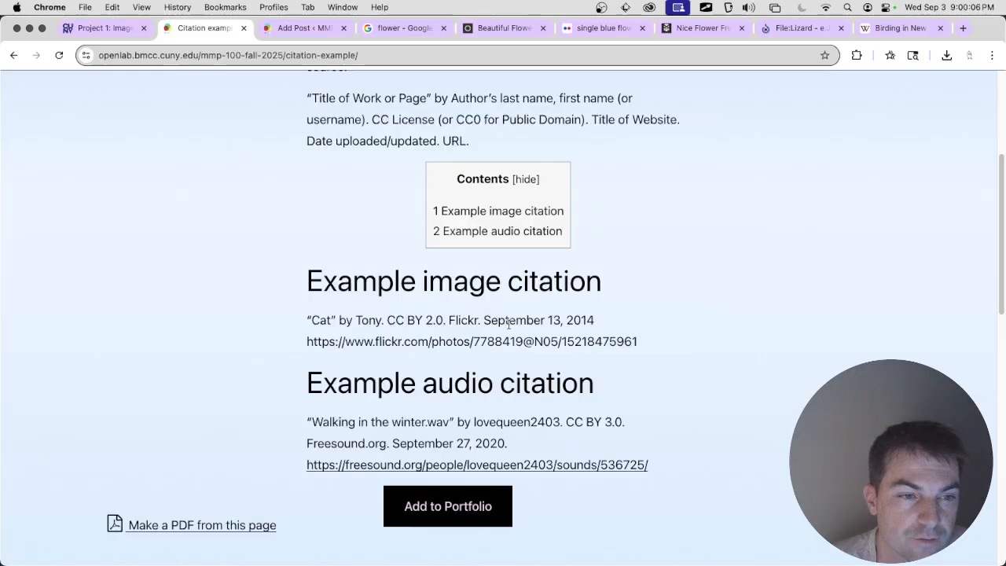
drag(486, 321, 594, 323)
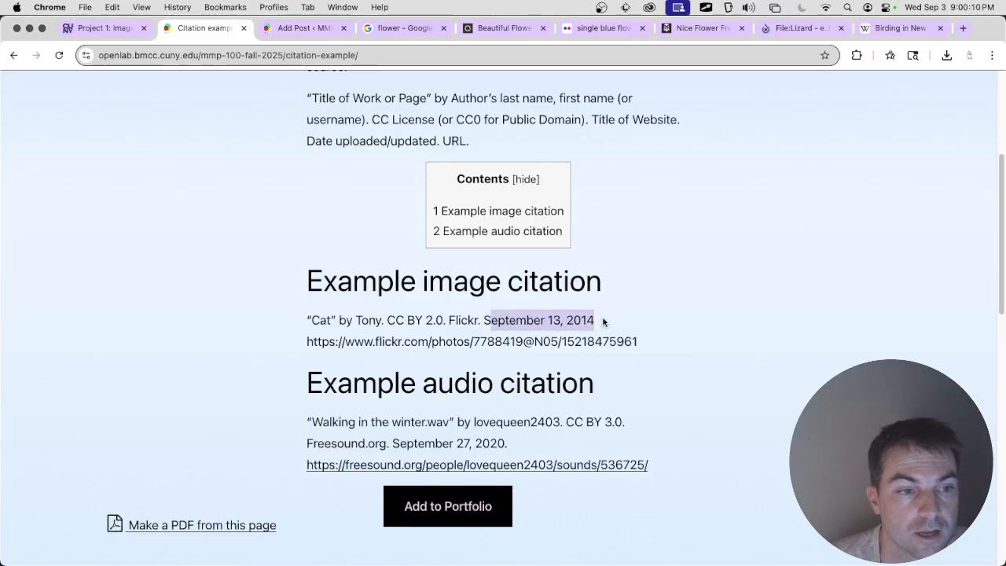
drag(308, 338, 649, 343)
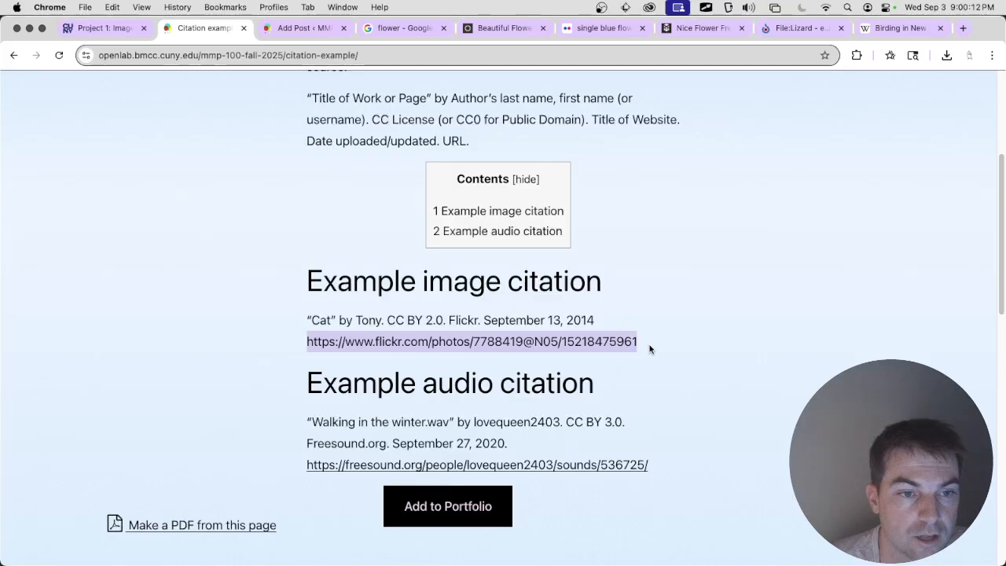
click(645, 350)
scroll(664, 351, up, 3)
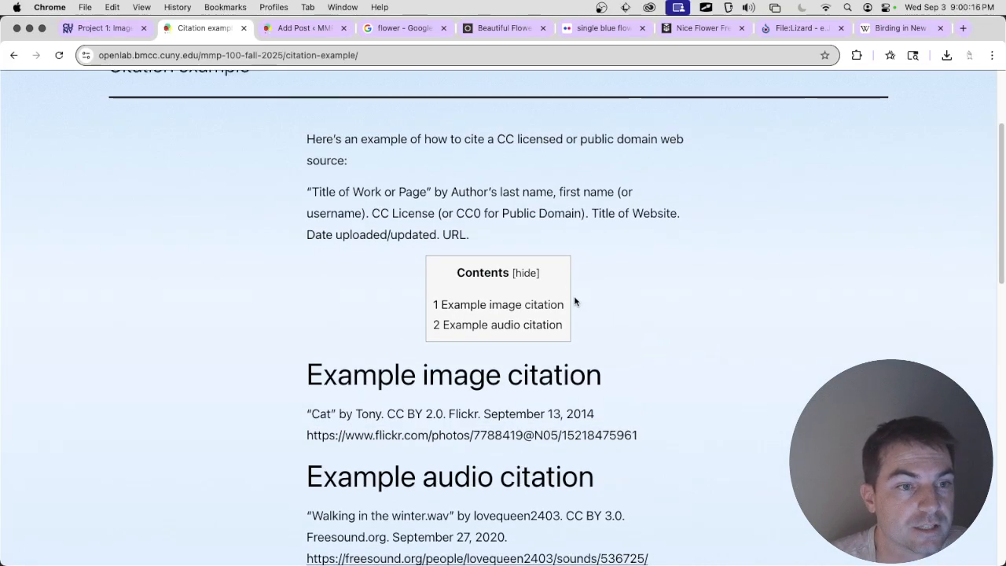
scroll(578, 298, down, 2)
scroll(578, 301, up, 1)
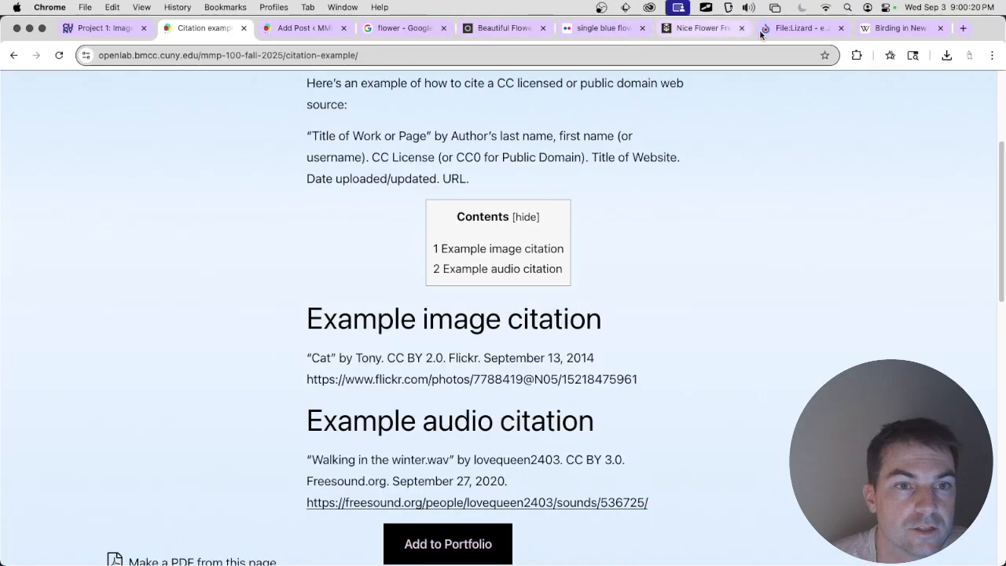
Step: Move the Wikimedia Commons lizard page ahead of the flower photo pages, and examine its summary for the citation details
click(786, 30)
drag(786, 30, 516, 40)
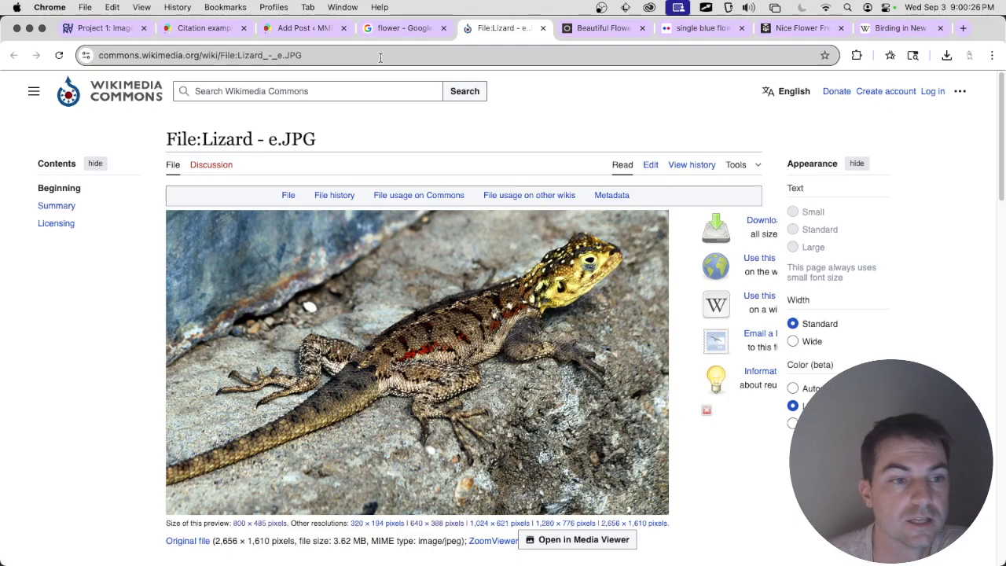
scroll(438, 187, down, 3)
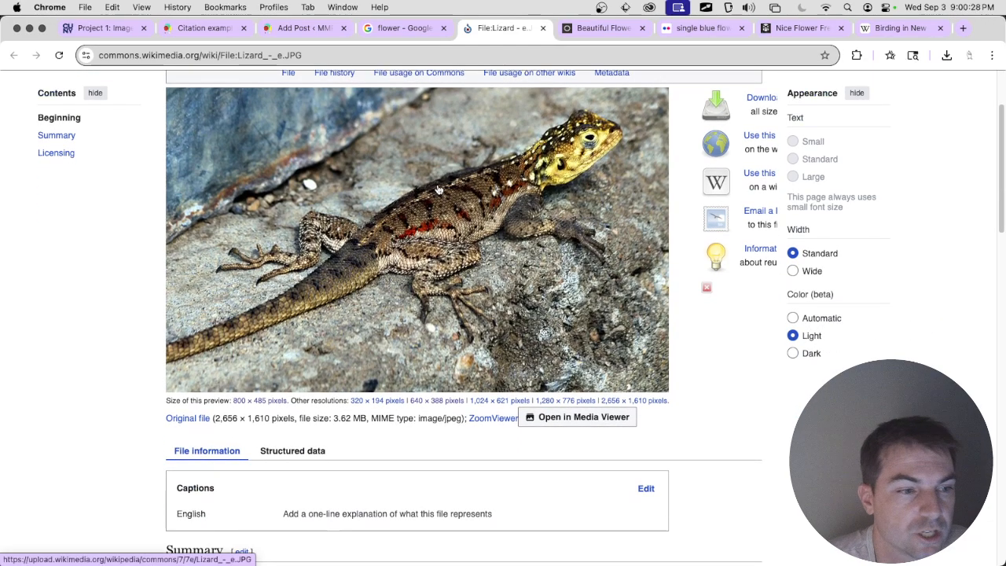
scroll(439, 188, down, 3)
scroll(441, 190, up, 4)
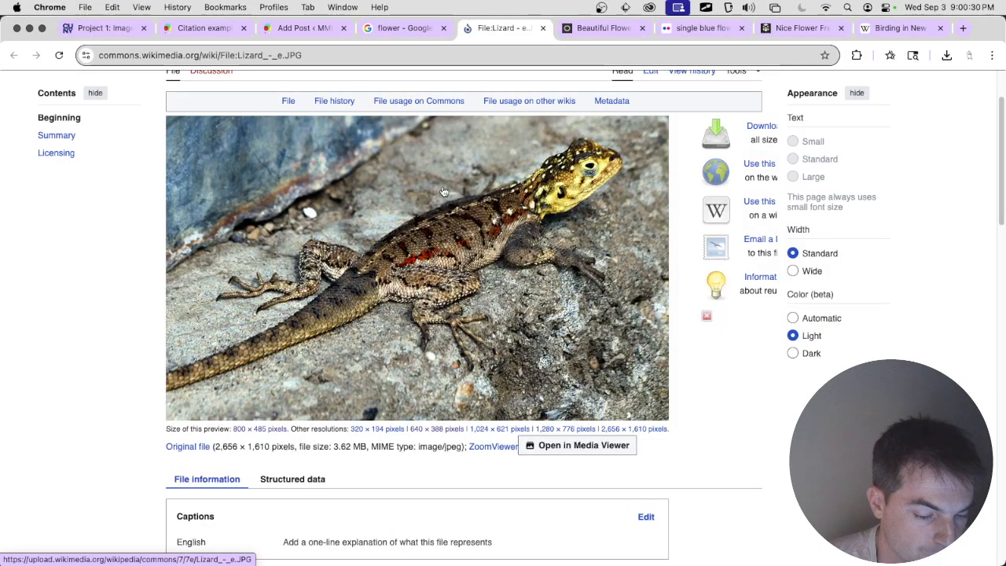
scroll(442, 191, up, 3)
scroll(425, 186, down, 6)
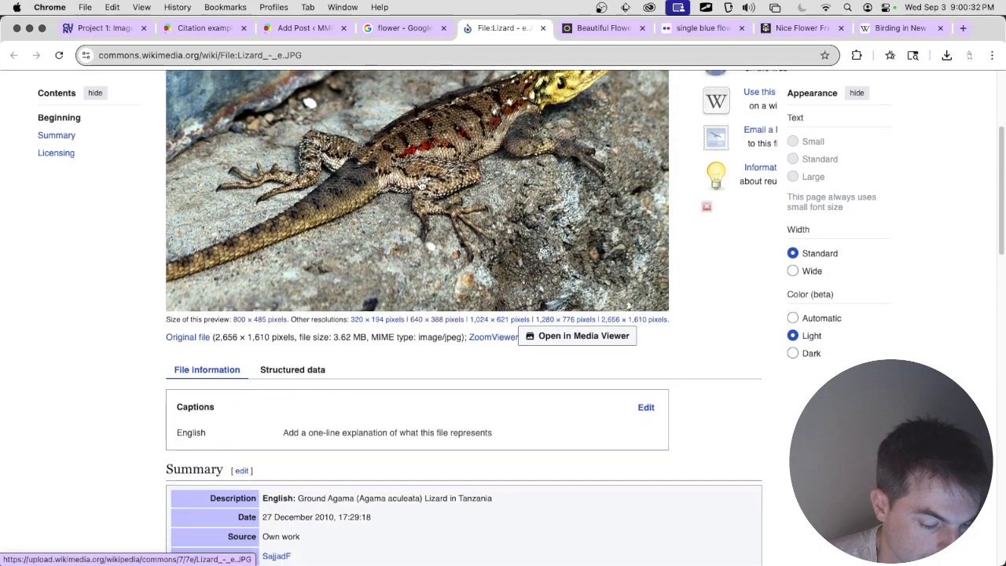
scroll(423, 186, down, 3)
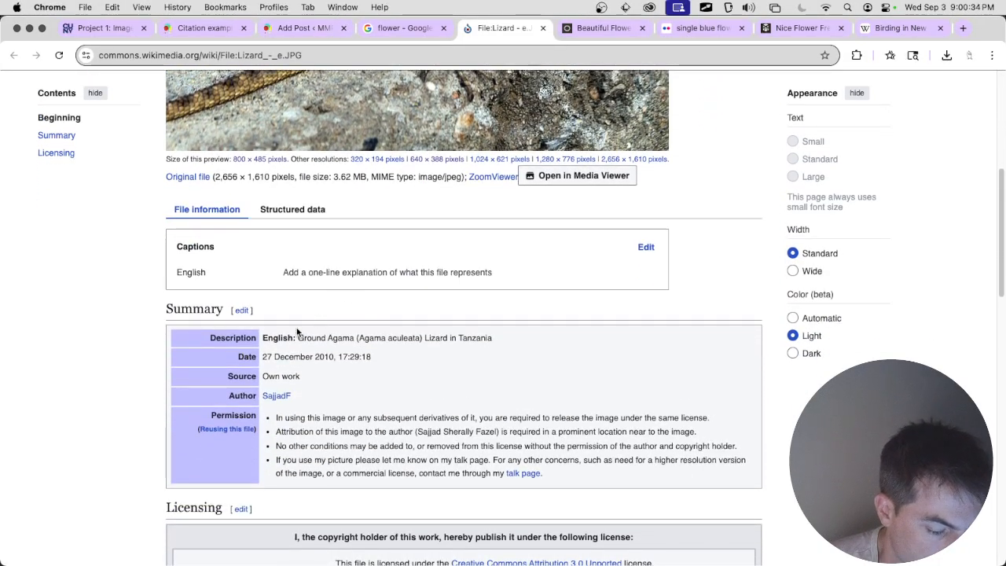
Step: Locate the title of the lizard file on its Wikimedia Commons page for the citation
scroll(280, 336, up, 7)
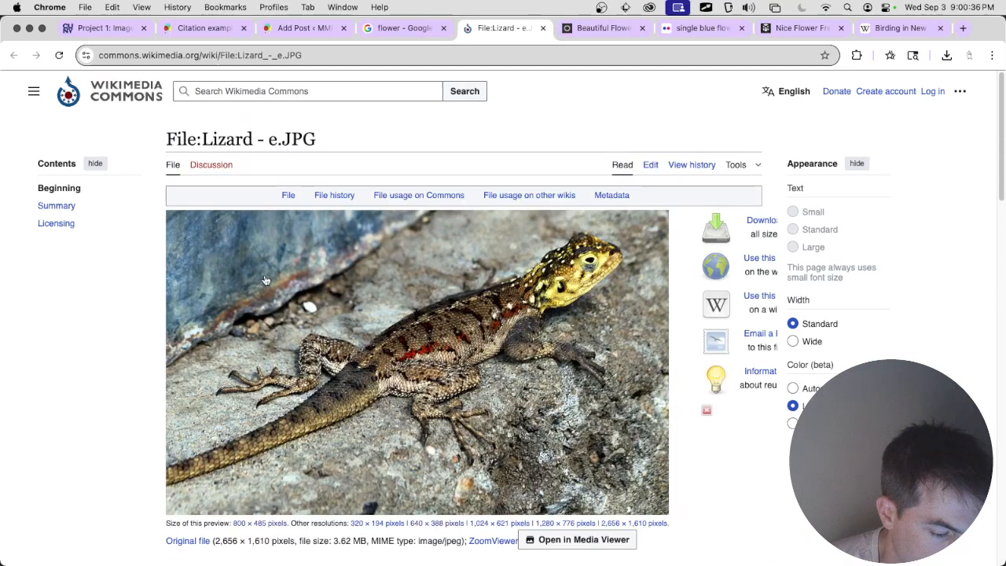
drag(202, 139, 348, 145)
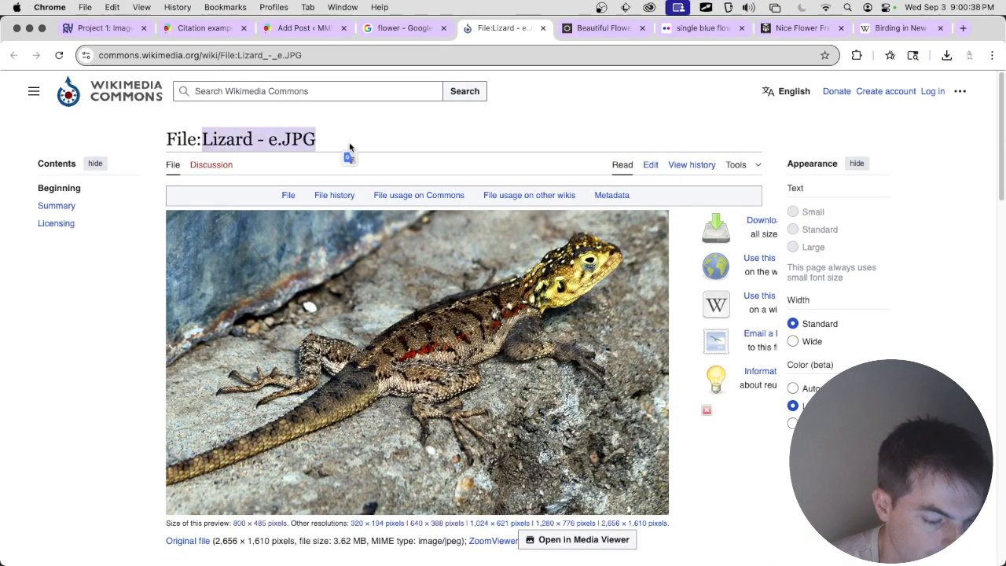
click(348, 145)
scroll(353, 126, down, 2)
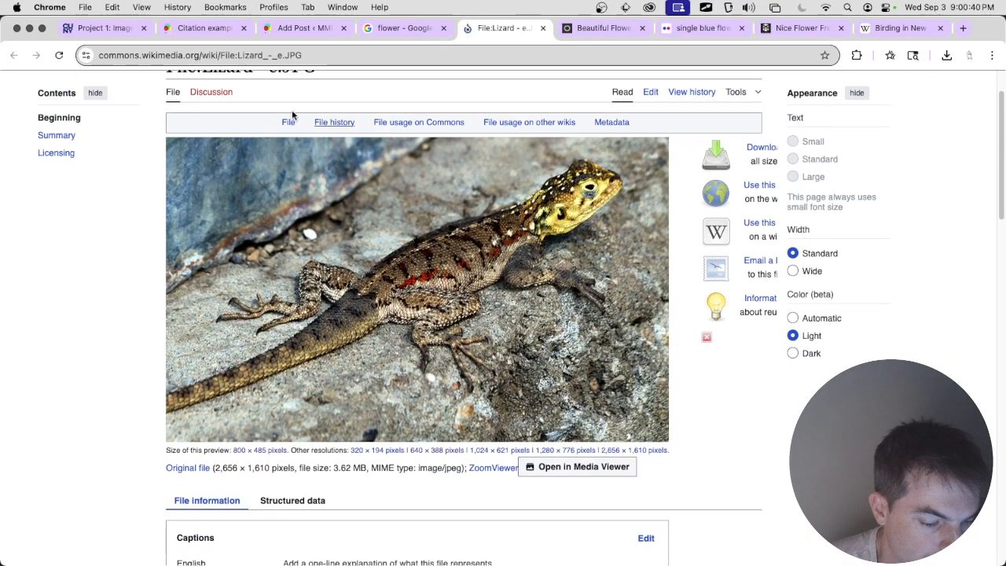
scroll(330, 122, up, 2)
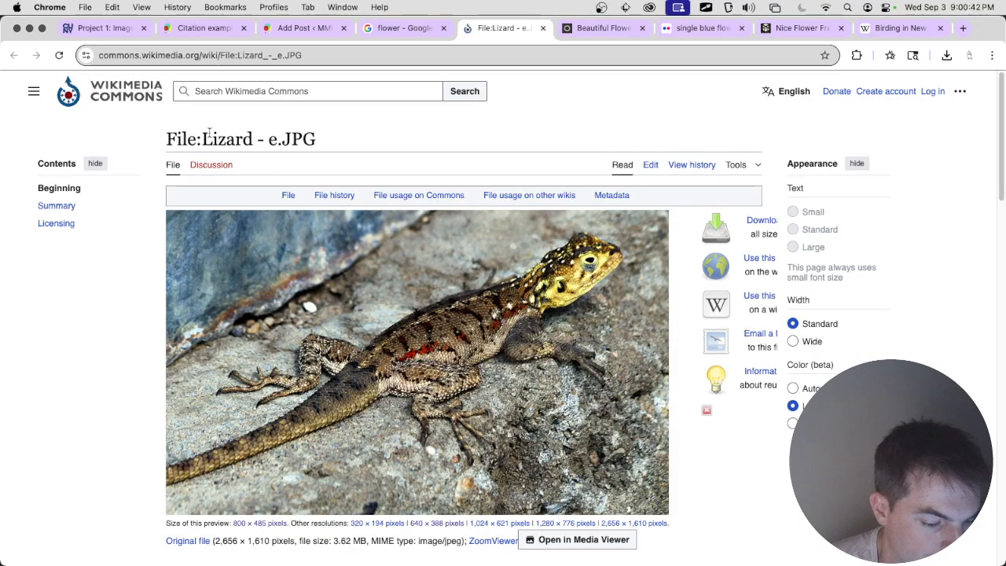
Step: Start the image credit paragraph below the project description with the lizard file's title, "Lizard - e.JPG", in quotation marks followed by "by"
drag(203, 139, 342, 146)
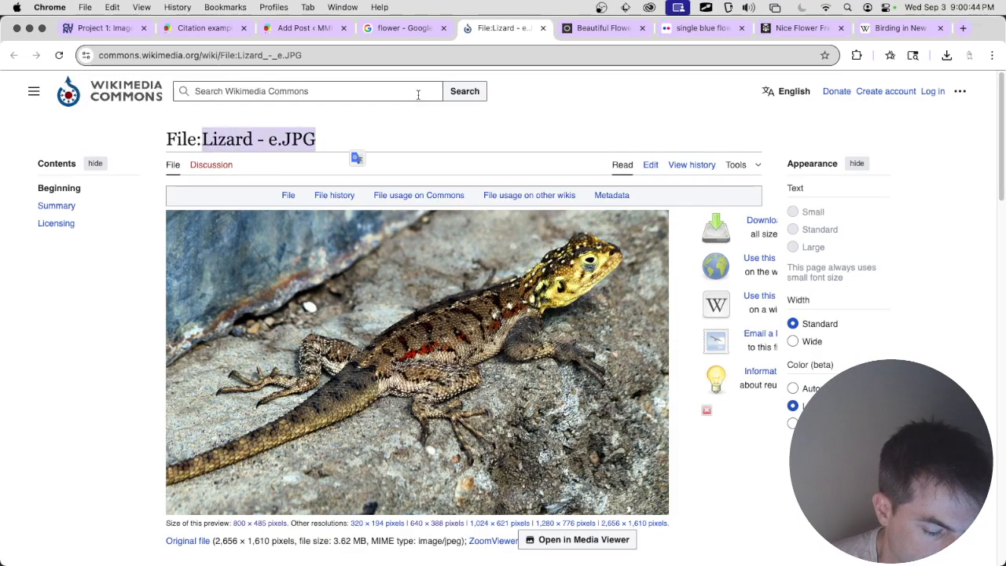
key(super+c)
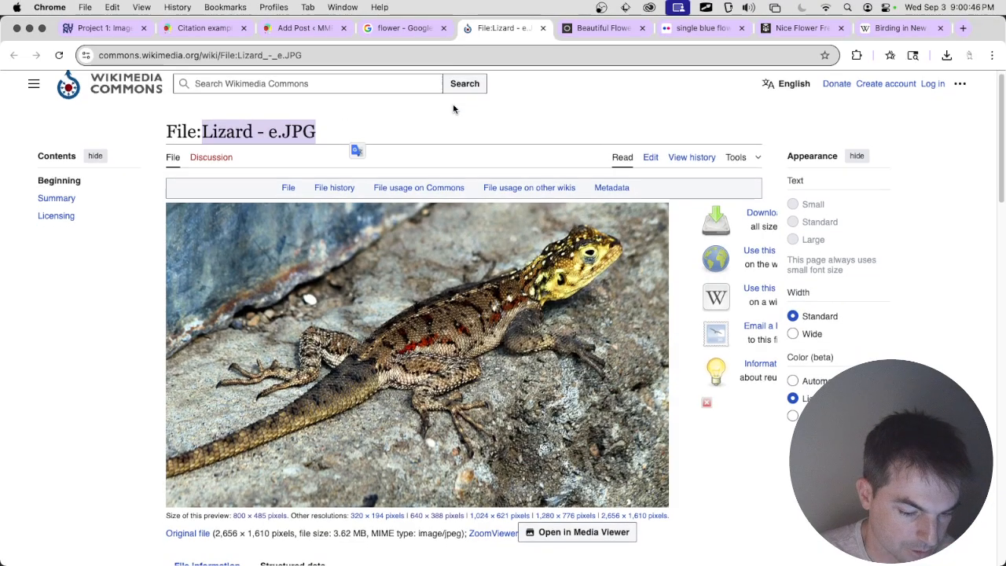
scroll(393, 142, down, 10)
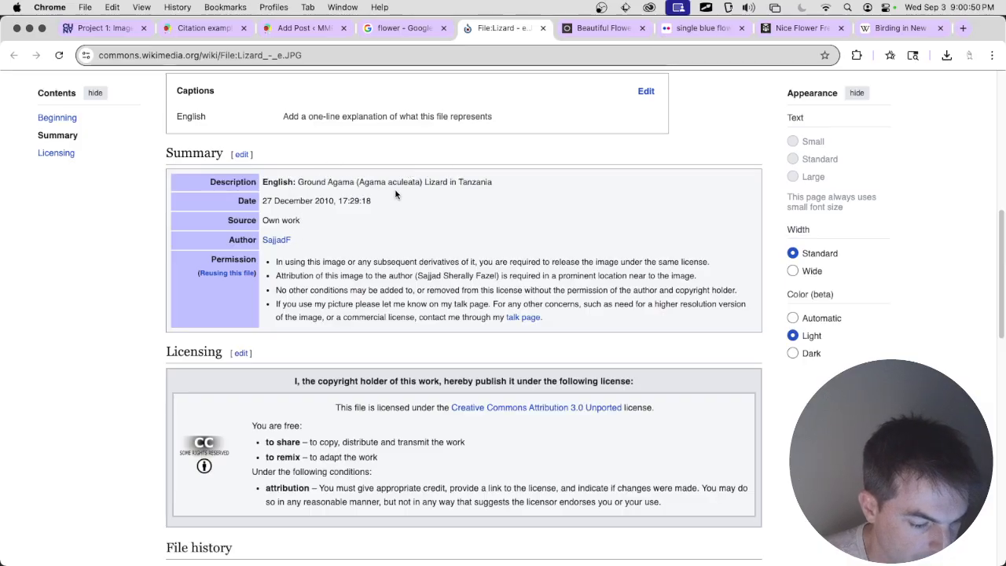
scroll(349, 190, up, 3)
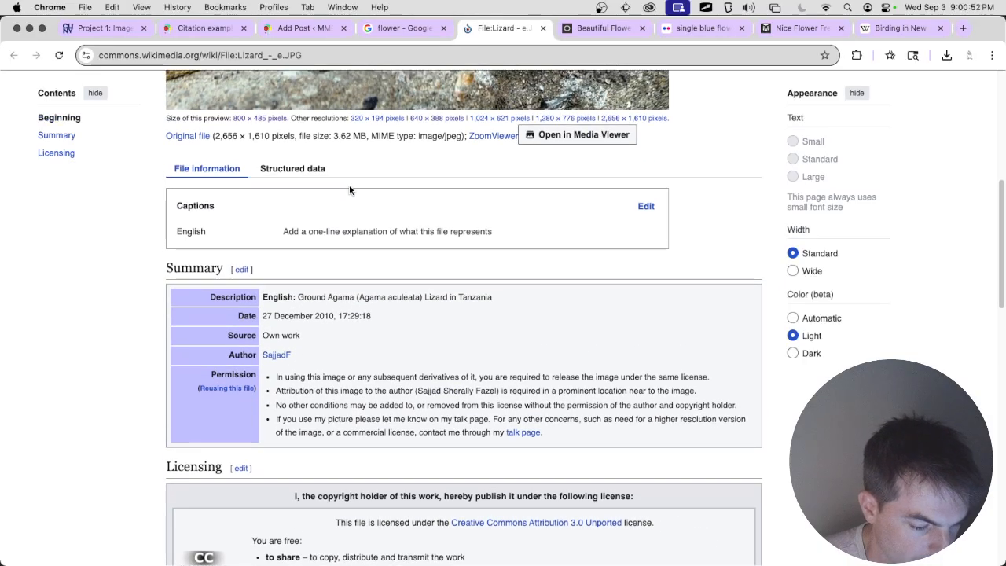
scroll(338, 176, down, 2)
scroll(330, 174, up, 5)
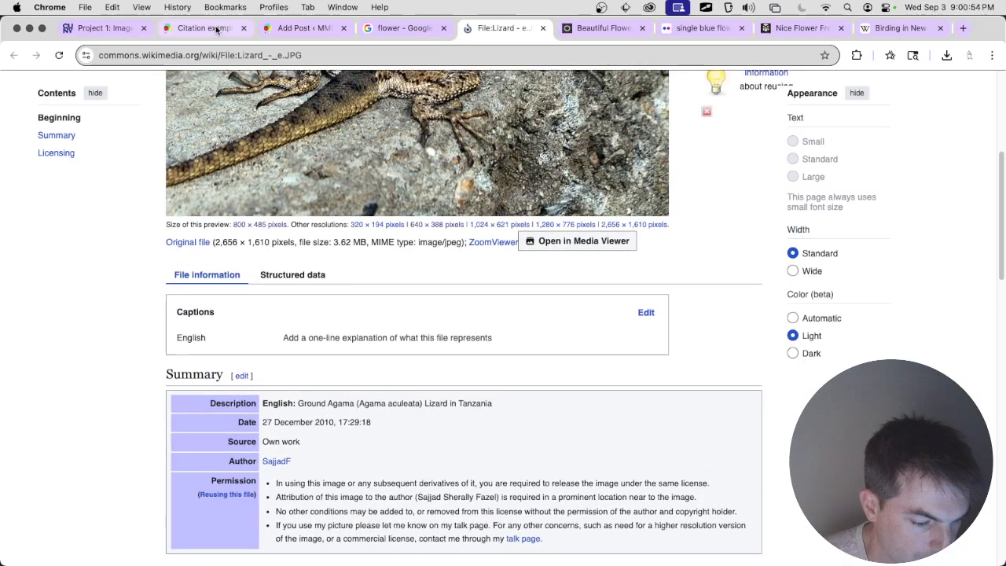
click(282, 30)
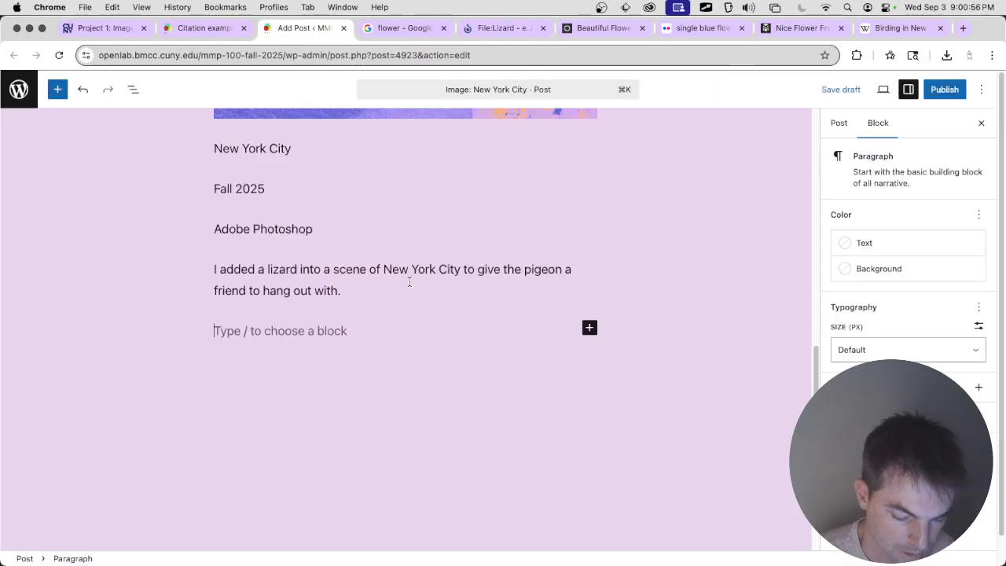
text(")
key(super+v)
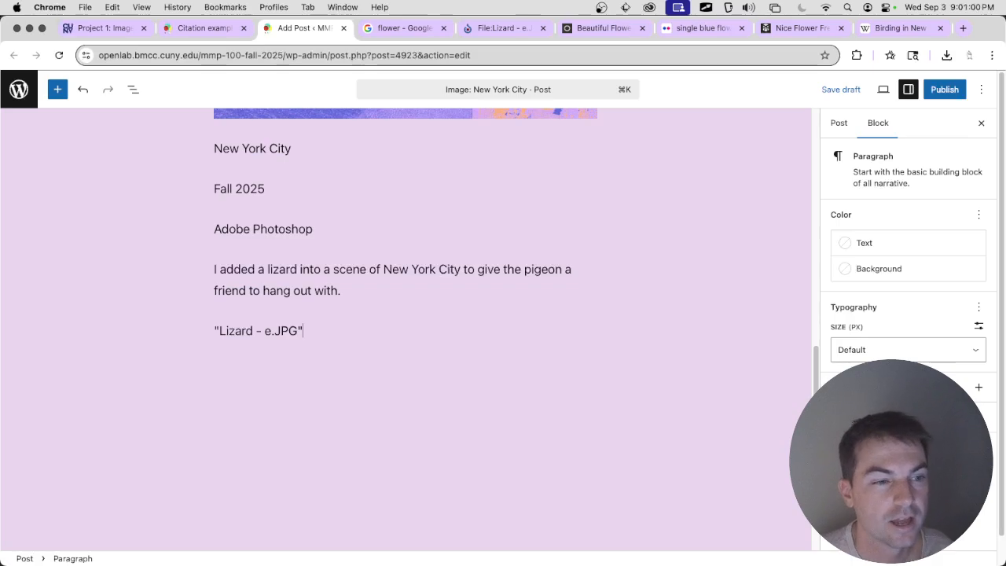
text(" by)
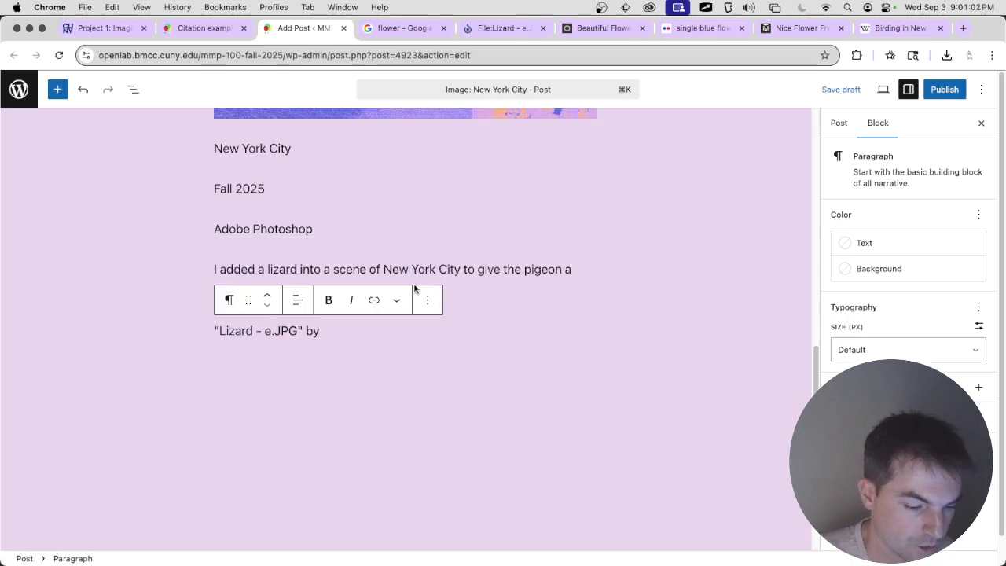
Step: Close the flower search results page and add the author's username from the lizard page's summary to the credit, ending with a period
click(489, 31)
click(443, 27)
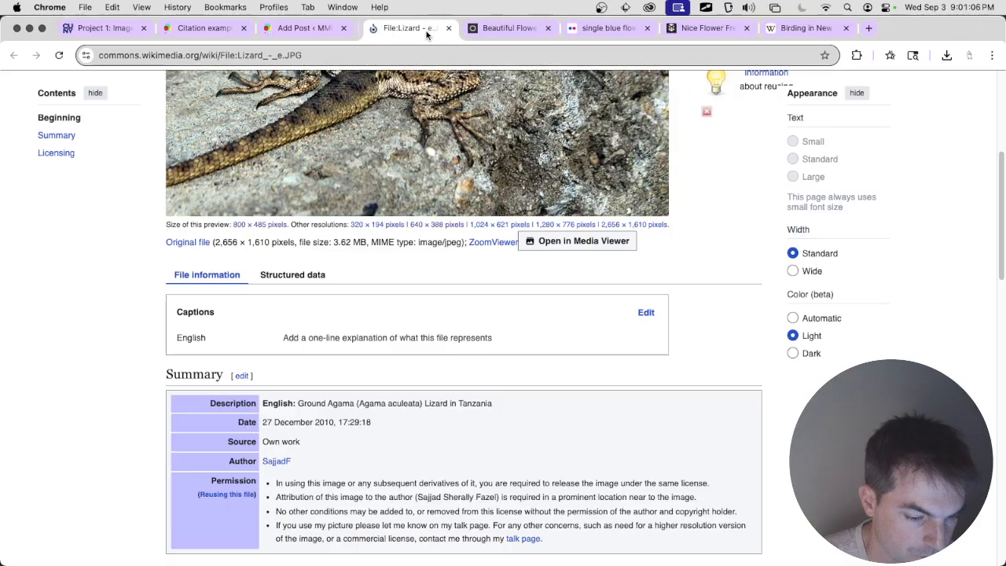
scroll(415, 270, down, 1)
scroll(415, 270, down, 1)
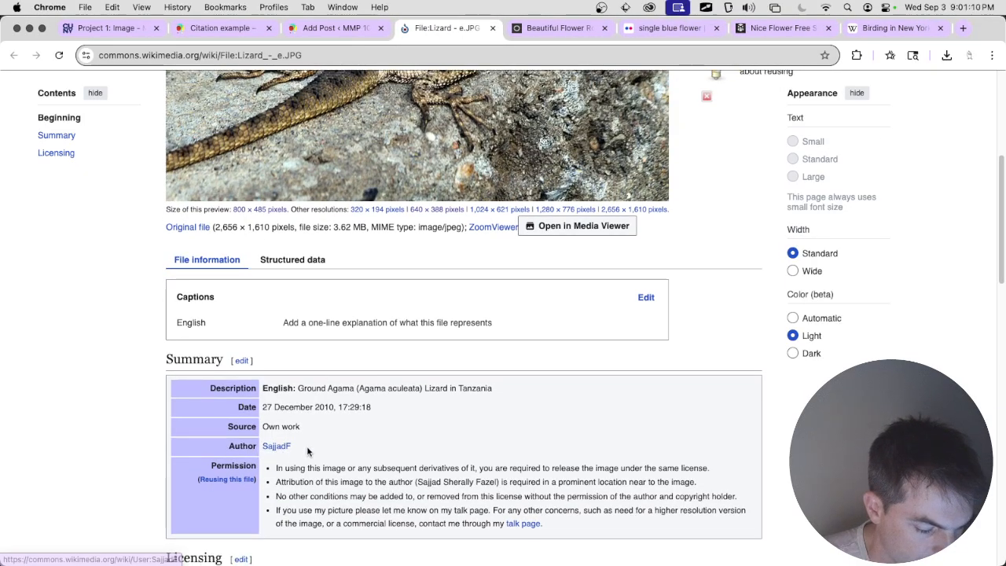
drag(307, 449, 262, 448)
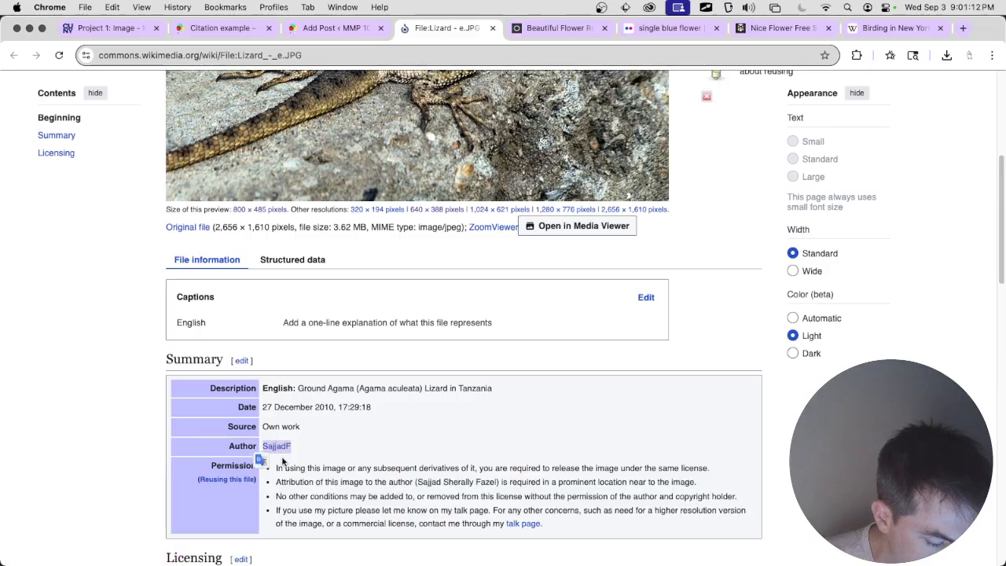
click(308, 33)
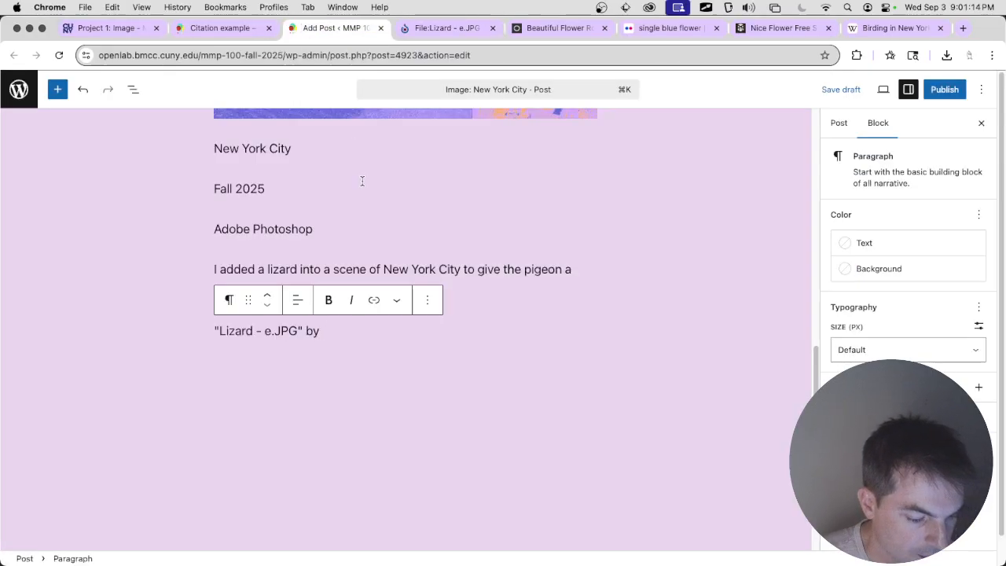
key(super+v)
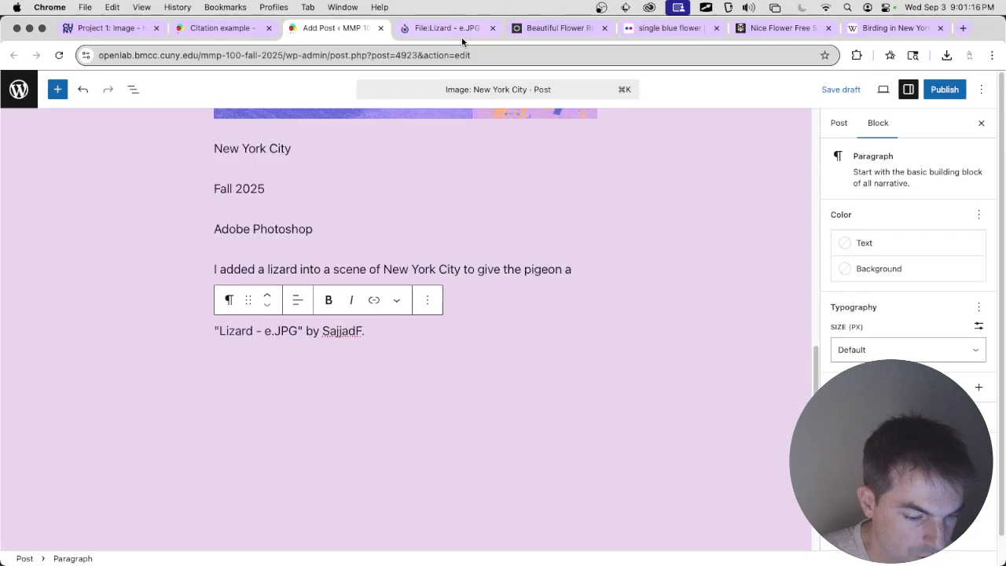
Step: Check the author's user page, and replace the username in the credit with the author's full name from the lizard page's permission notes
click(463, 32)
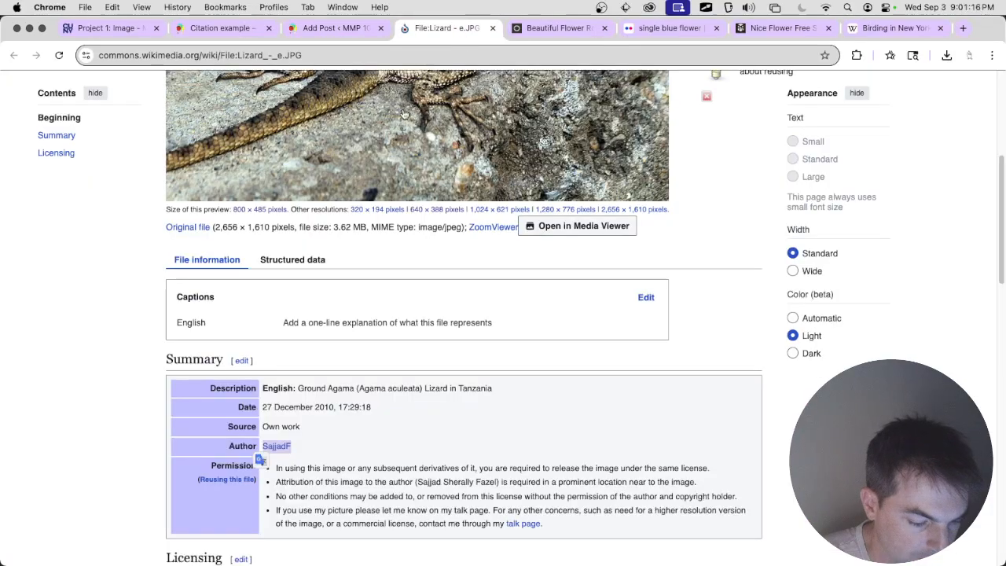
click(278, 446)
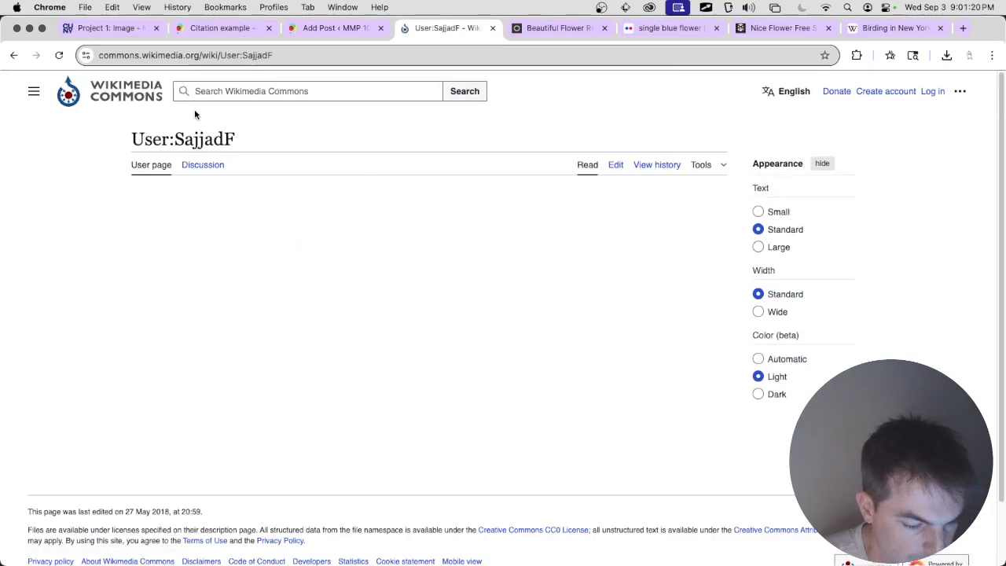
click(13, 55)
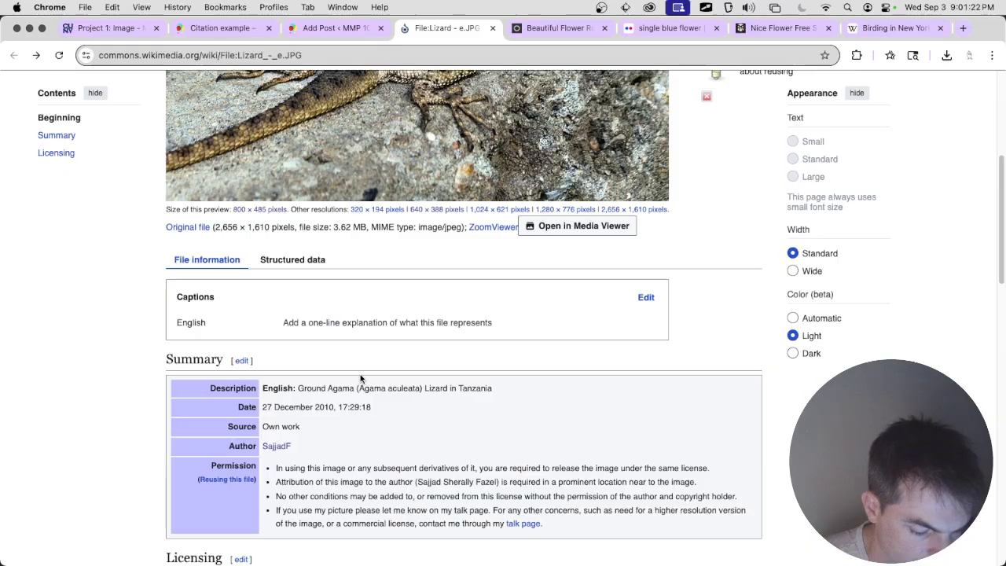
scroll(356, 371, down, 2)
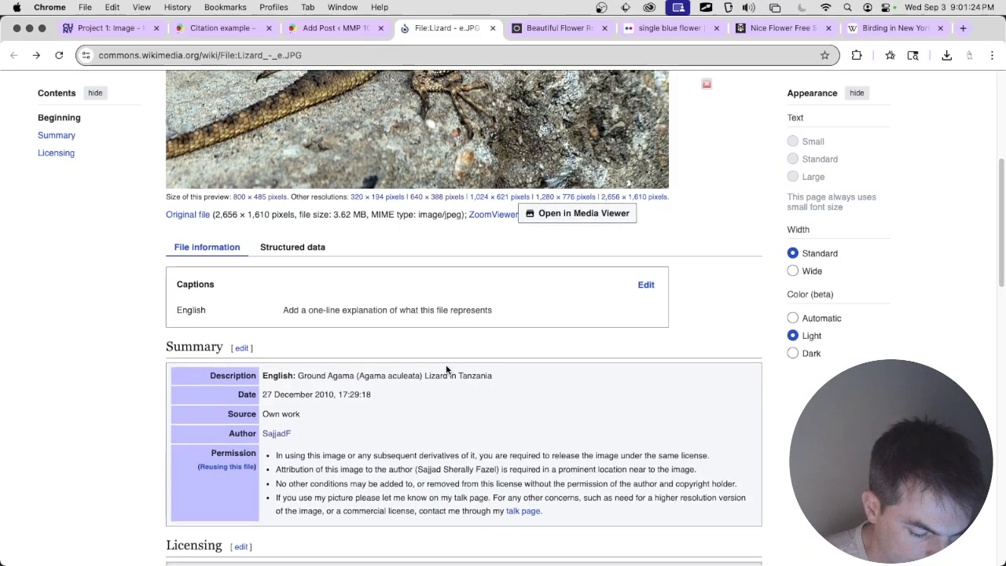
scroll(445, 364, down, 1)
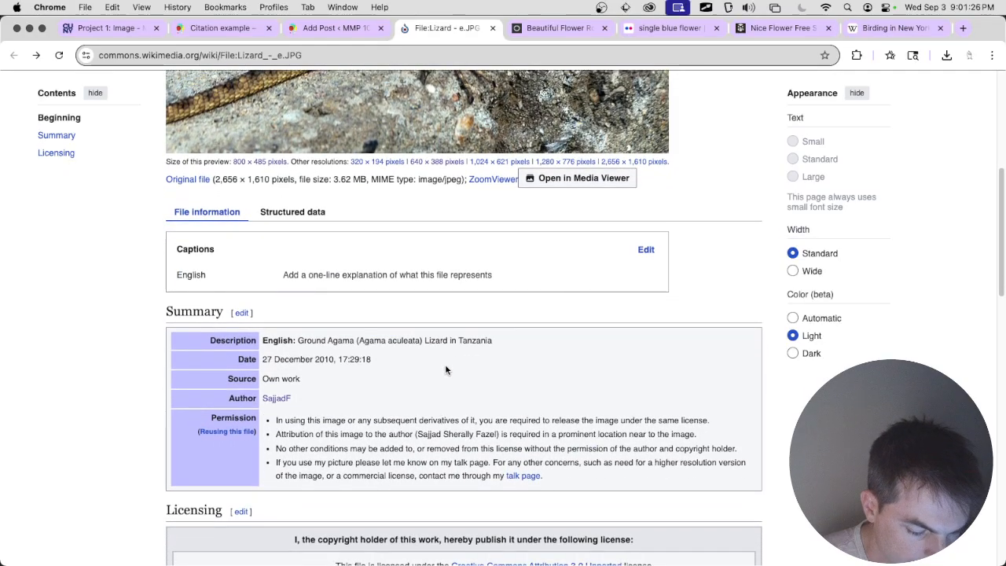
scroll(428, 390, down, 3)
drag(417, 404, 485, 408)
key(super+c)
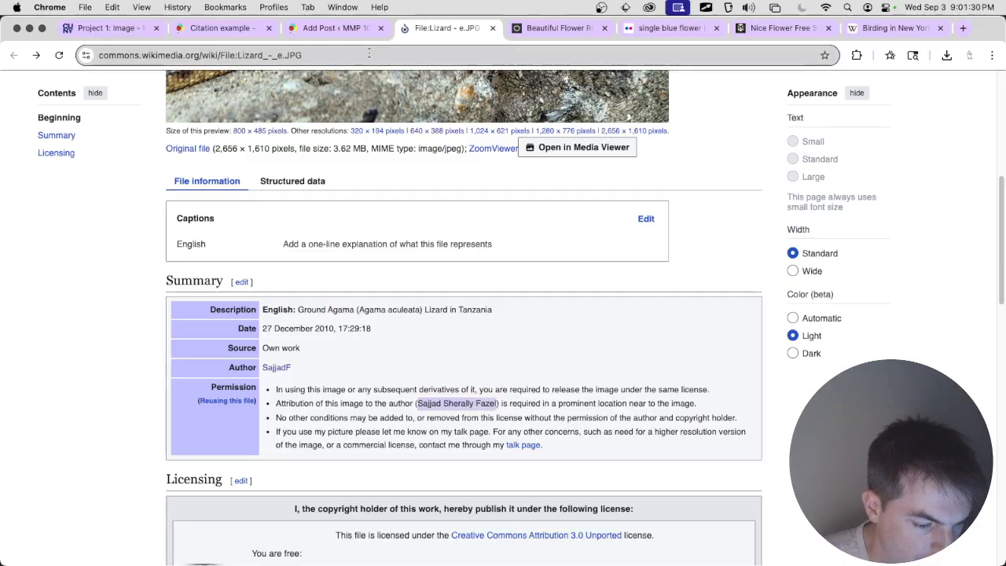
click(334, 27)
double_click(339, 327)
key(super+v)
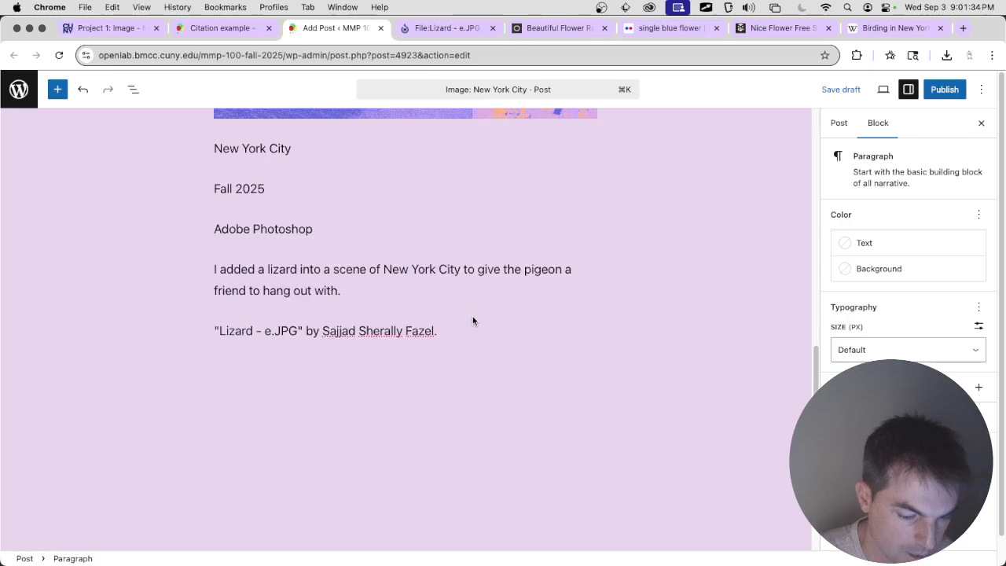
Step: Add the lizard file's license name, "Creative Commons Attribution 3.0 Unported", after the author in the credit, ending with a period
click(443, 31)
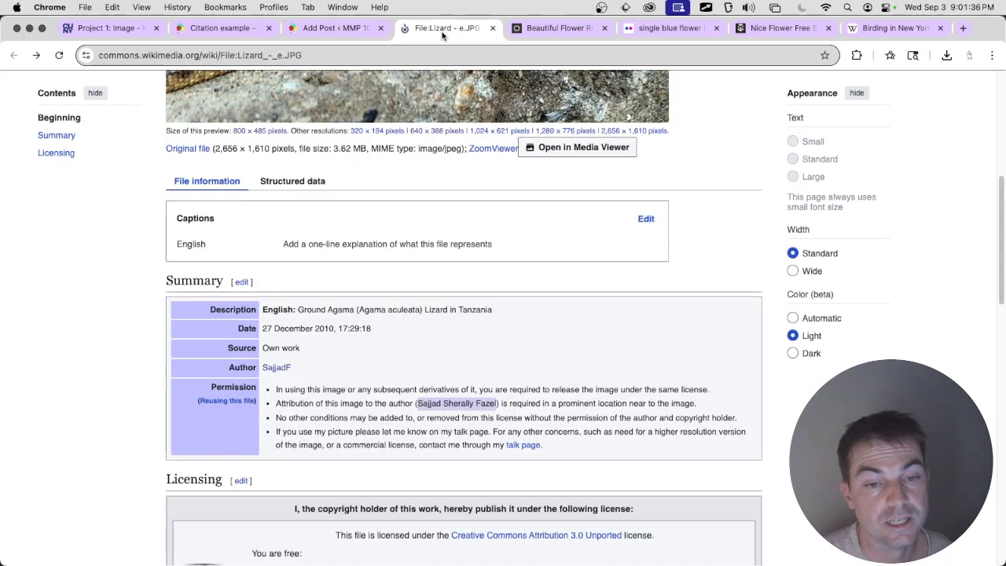
scroll(432, 381, down, 5)
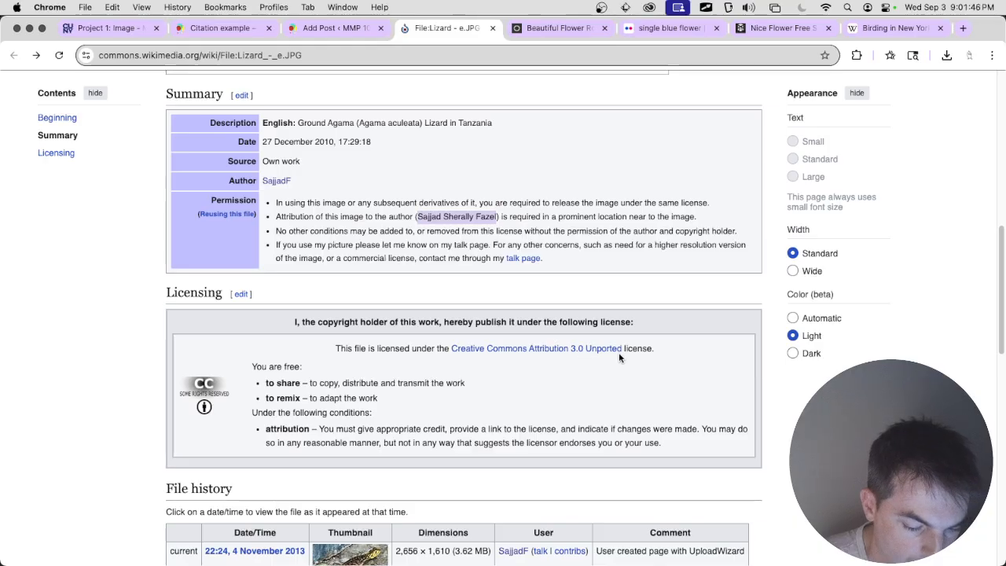
click(562, 351)
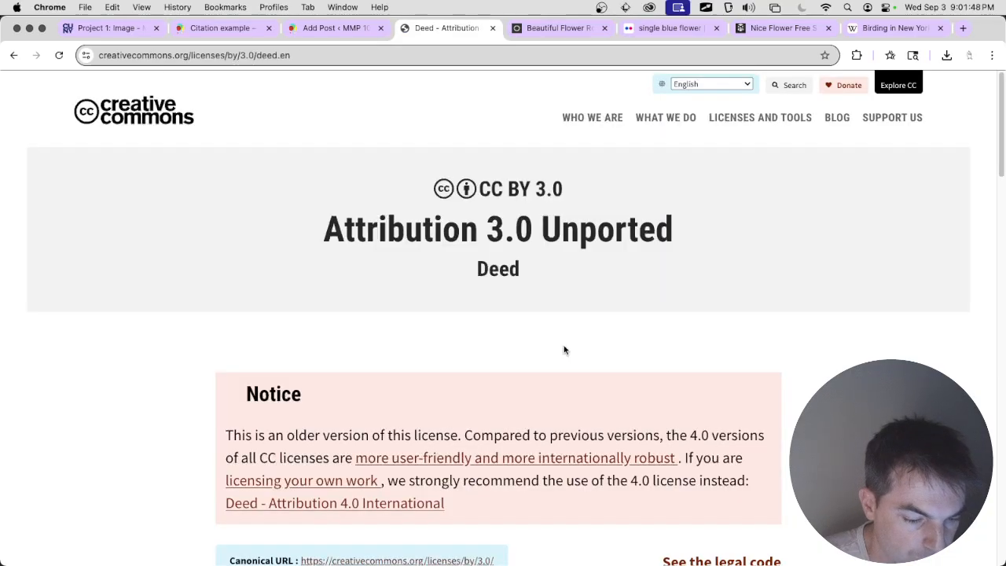
click(13, 55)
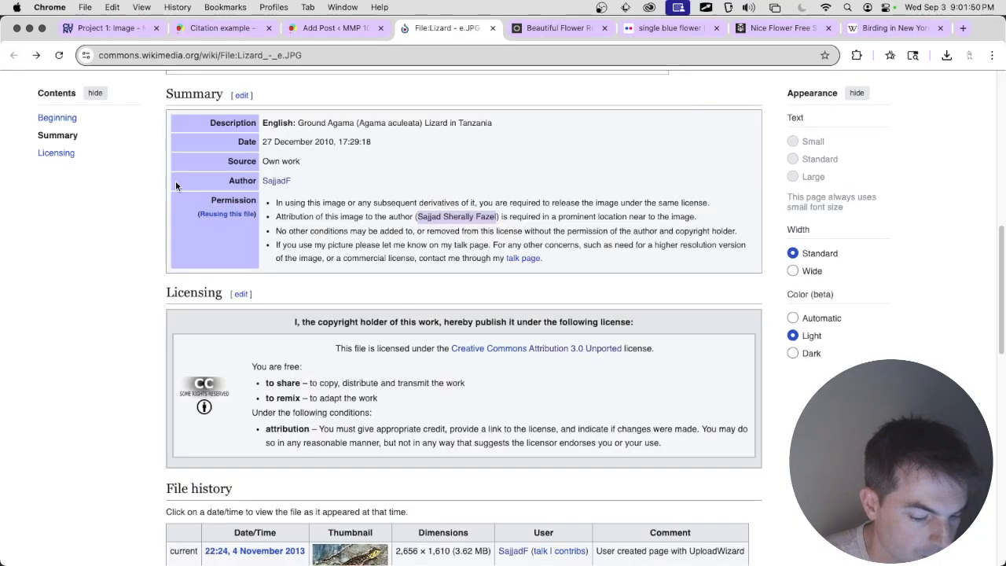
drag(451, 348, 625, 354)
key(super+c)
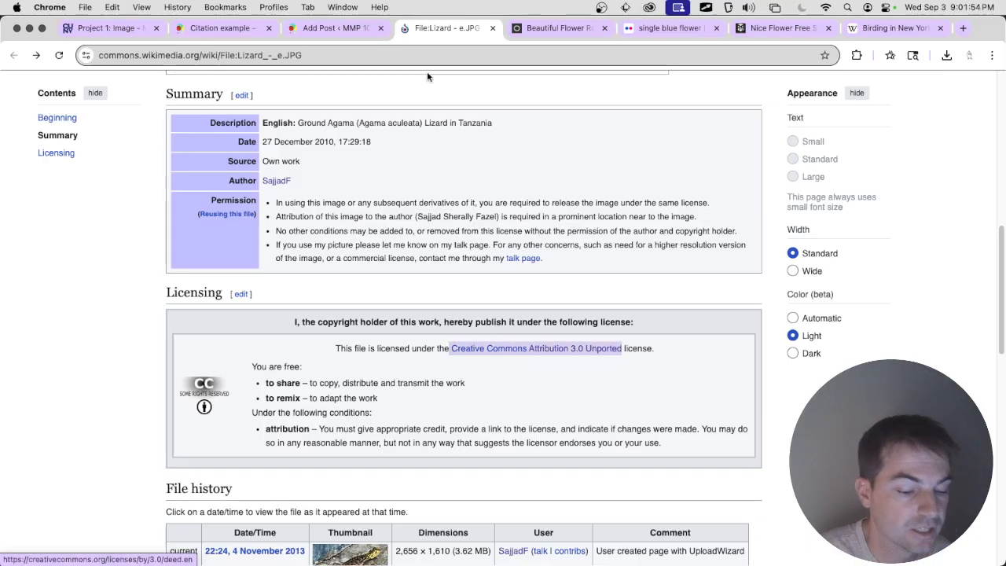
click(362, 33)
key(super+v)
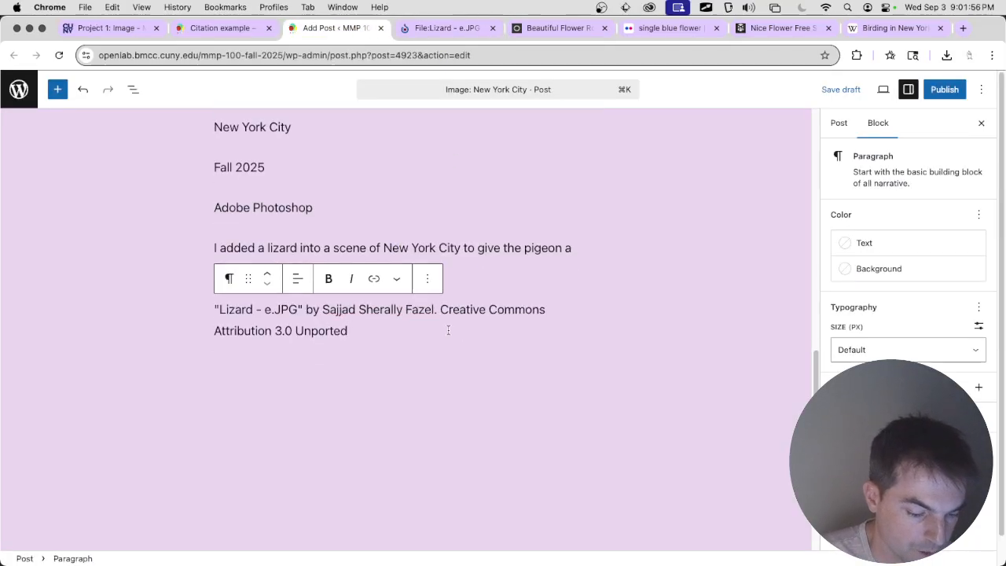
key(super+Left)
key(BackSpace)
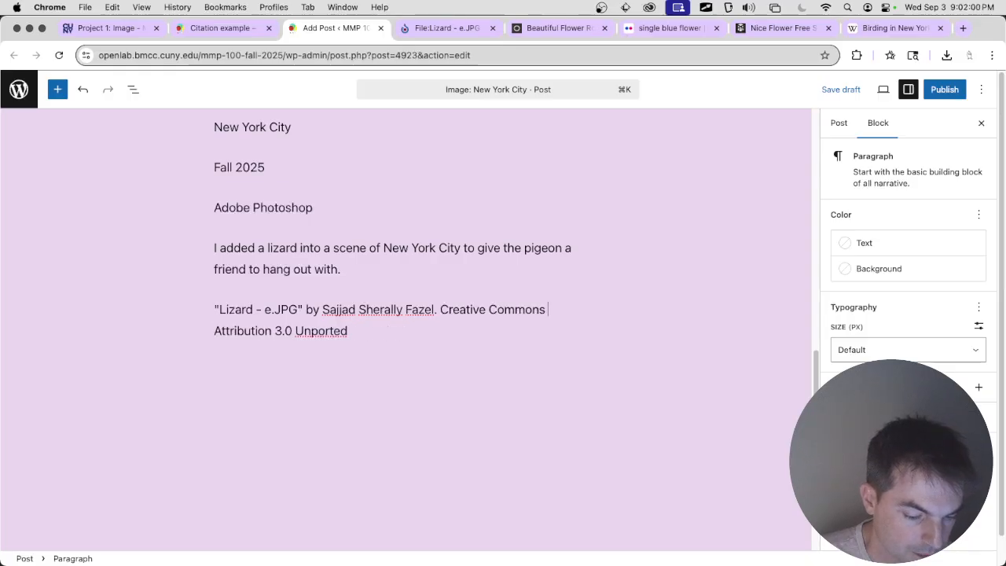
key(BackSpace)
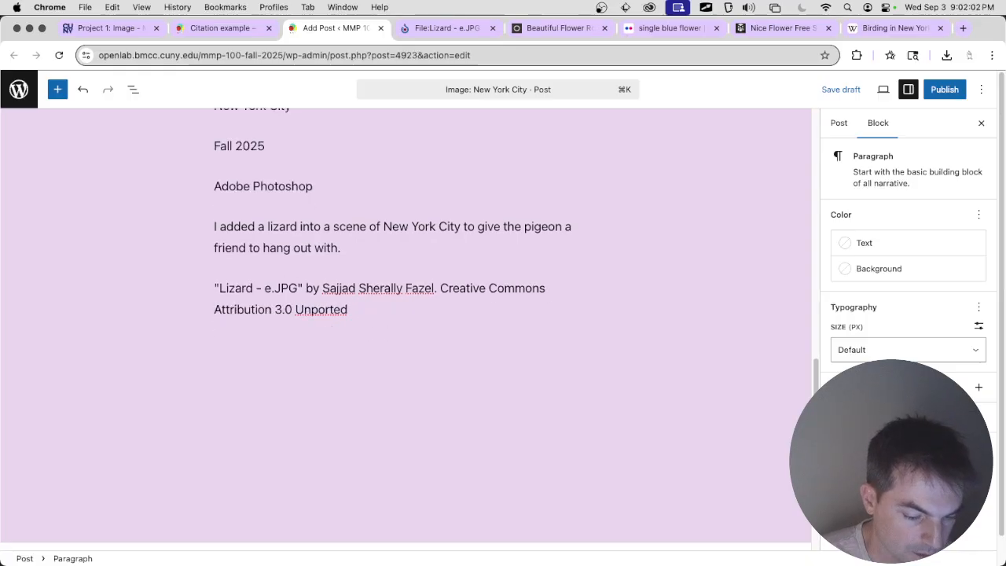
click(389, 307)
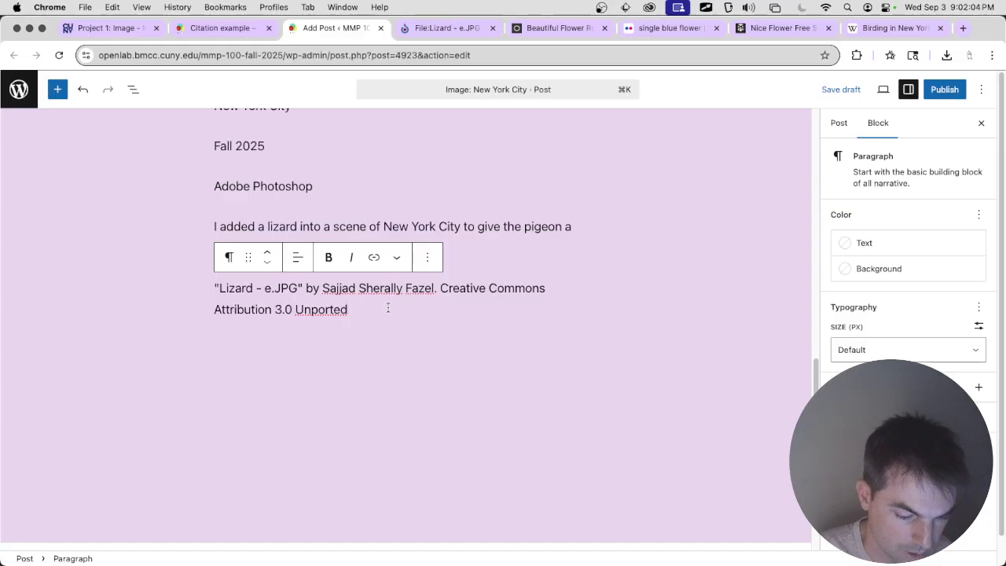
drag(347, 308, 221, 307)
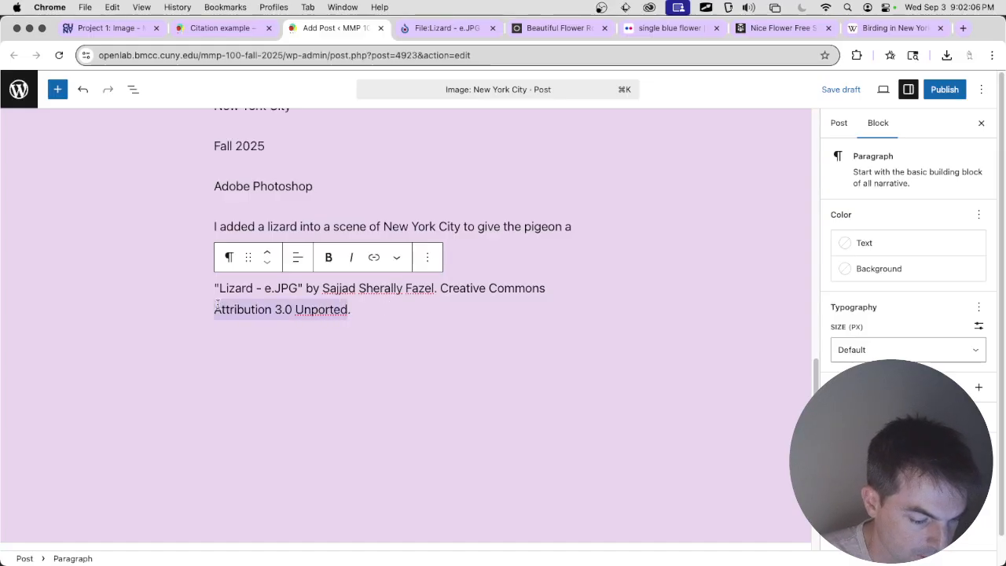
click(444, 29)
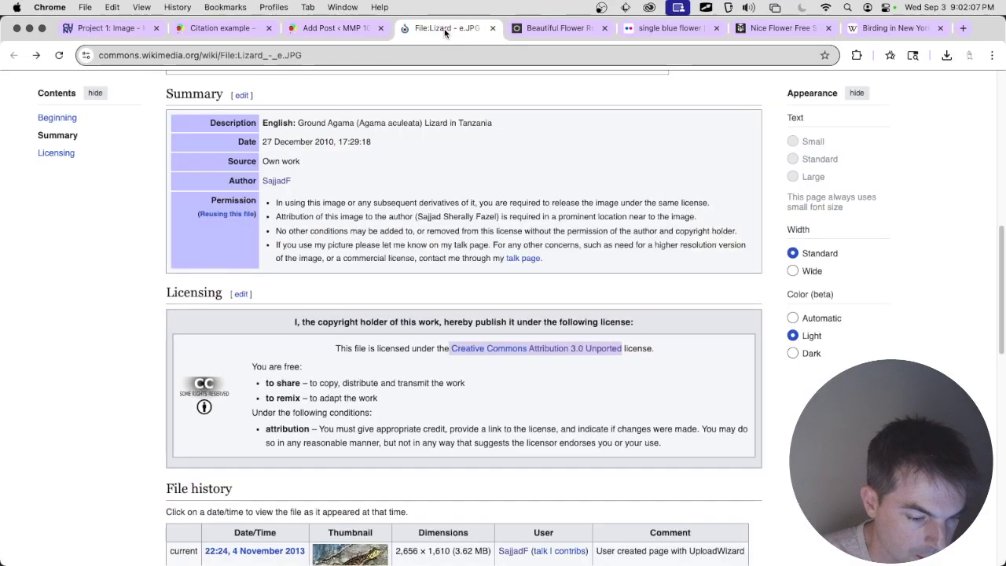
click(550, 349)
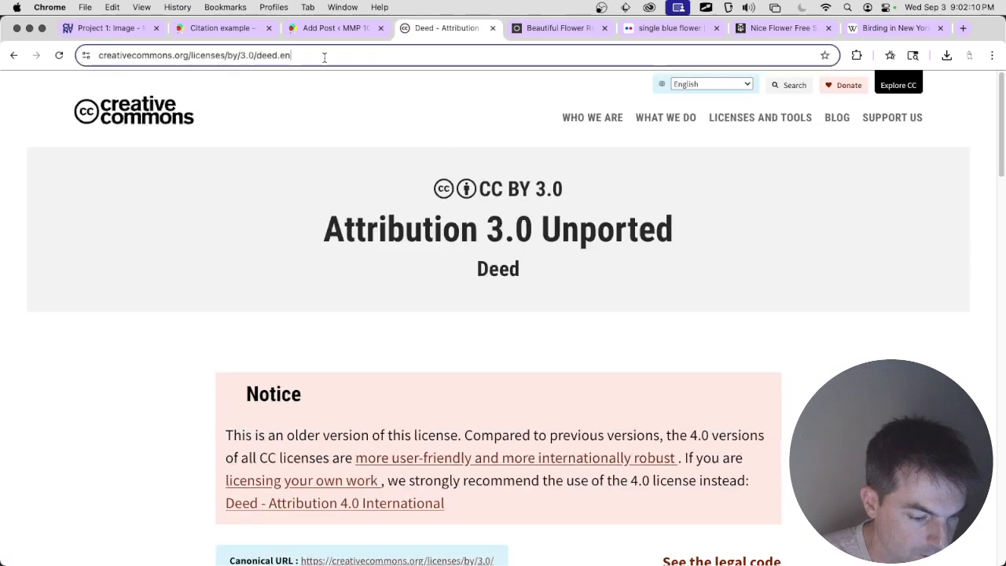
click(324, 57)
key(super+c)
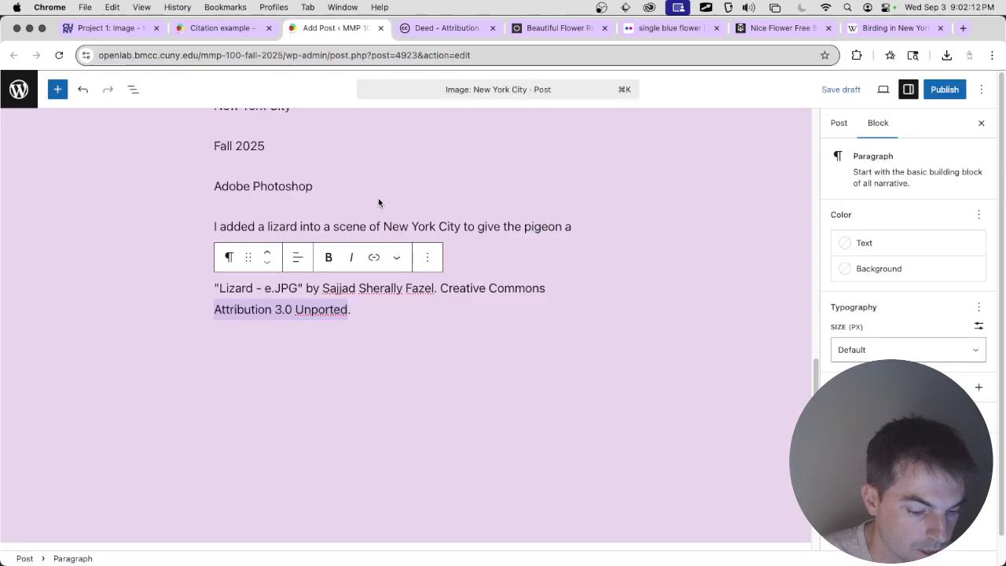
click(329, 29)
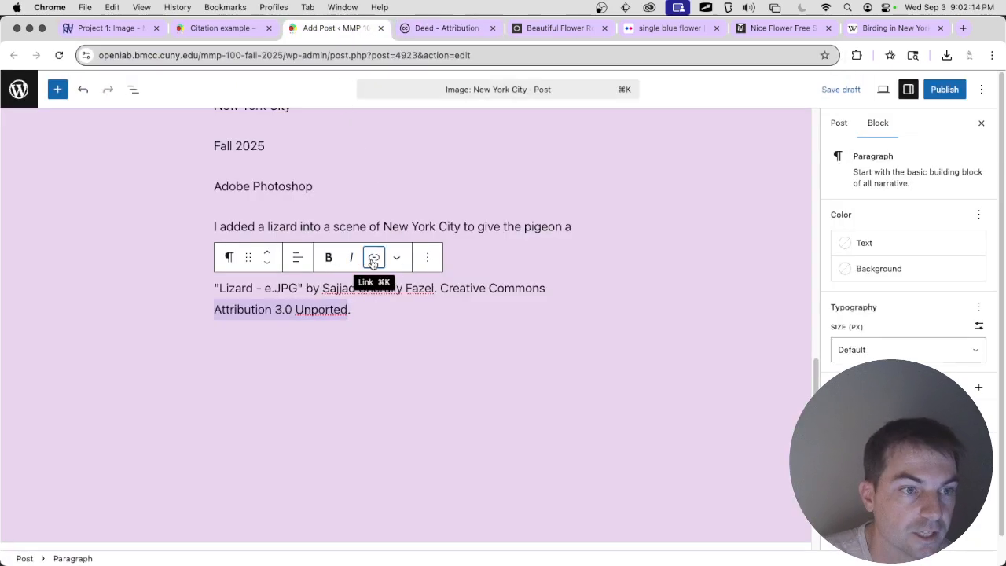
click(374, 258)
key(super+v)
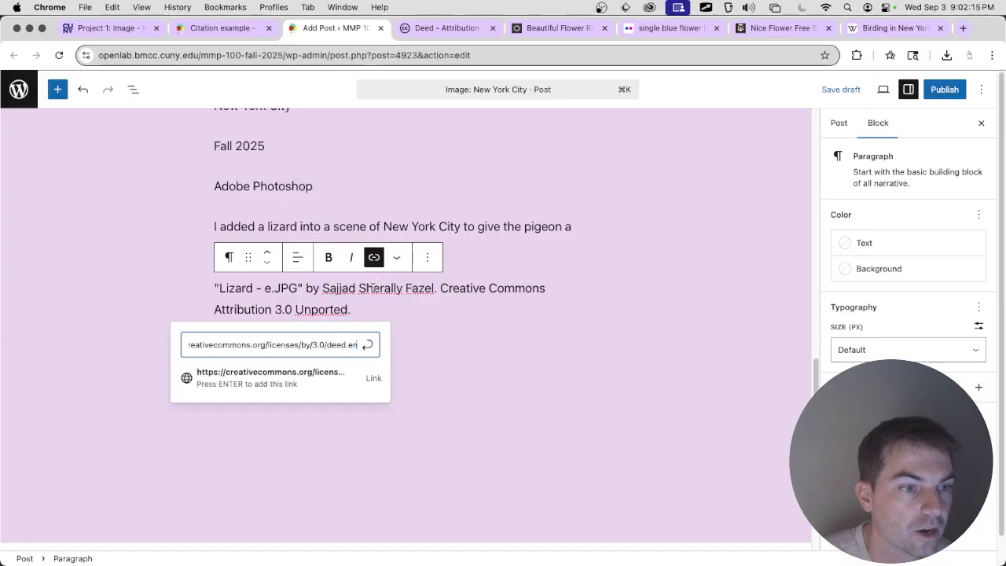
click(372, 381)
Step: Set the license link in the lizard credit to open in a new tab and save the link settings
click(457, 347)
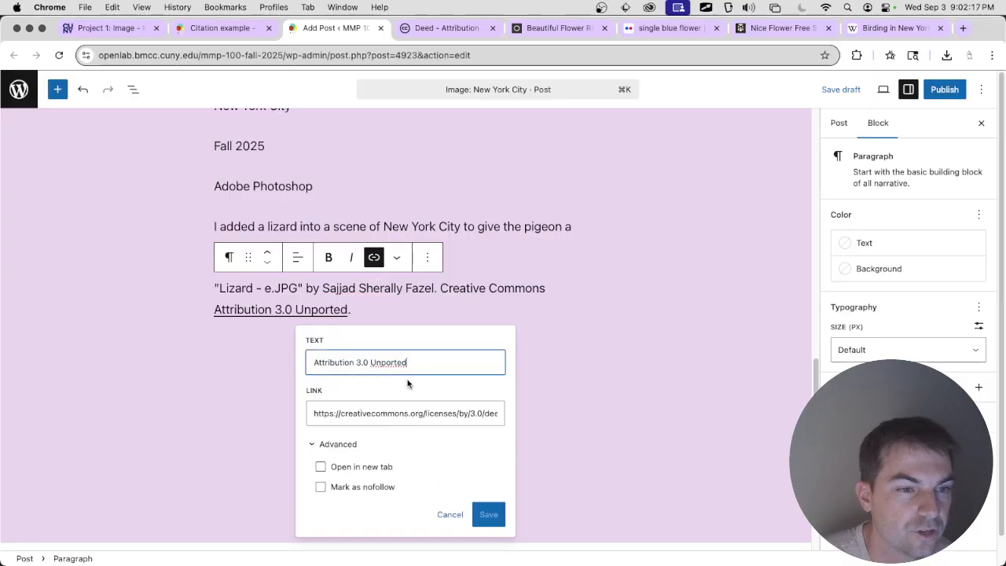
click(321, 467)
click(484, 515)
click(393, 328)
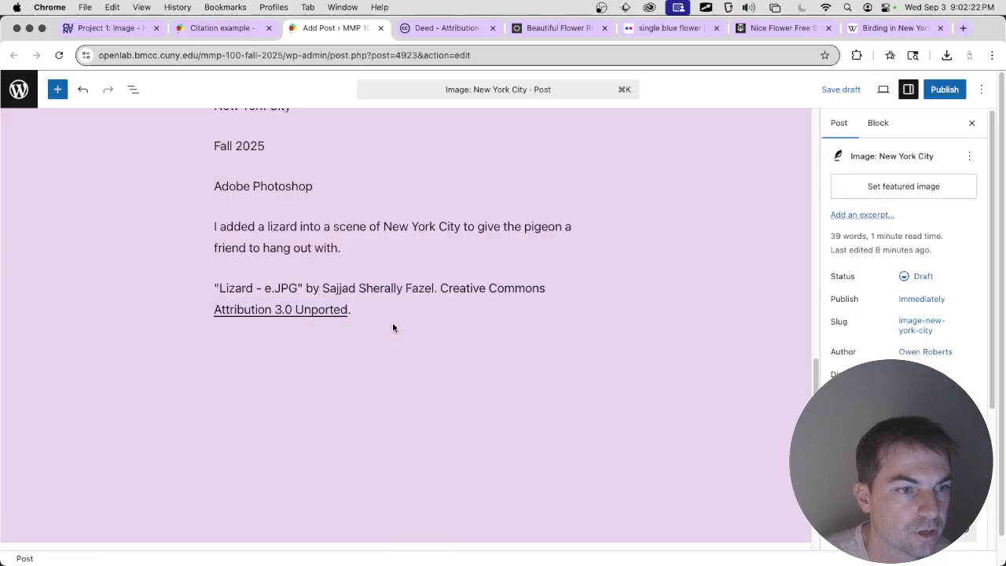
Step: Return the license page to the lizard file page, and add the source "Wikimedia." at the end of the lizard credit
click(393, 312)
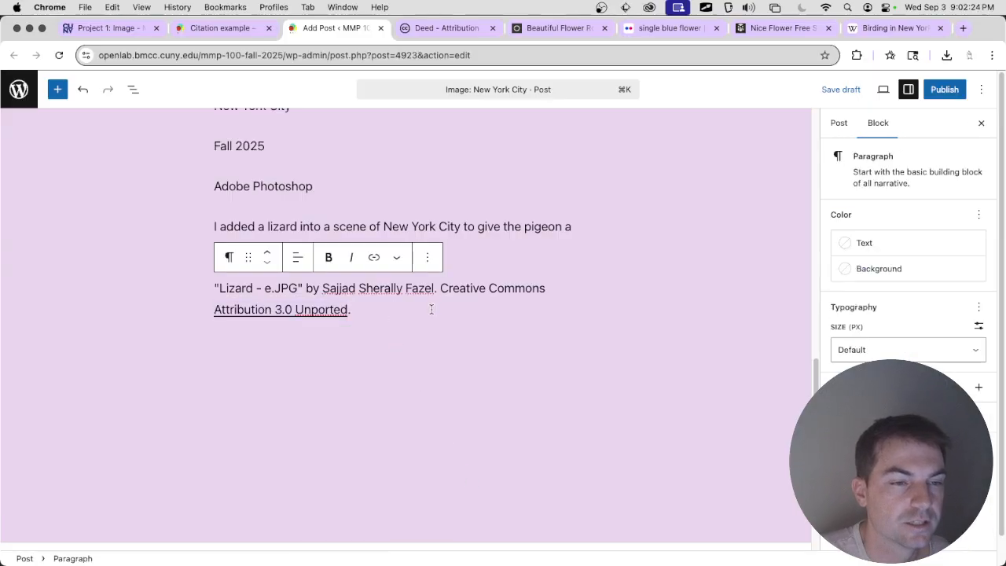
click(446, 30)
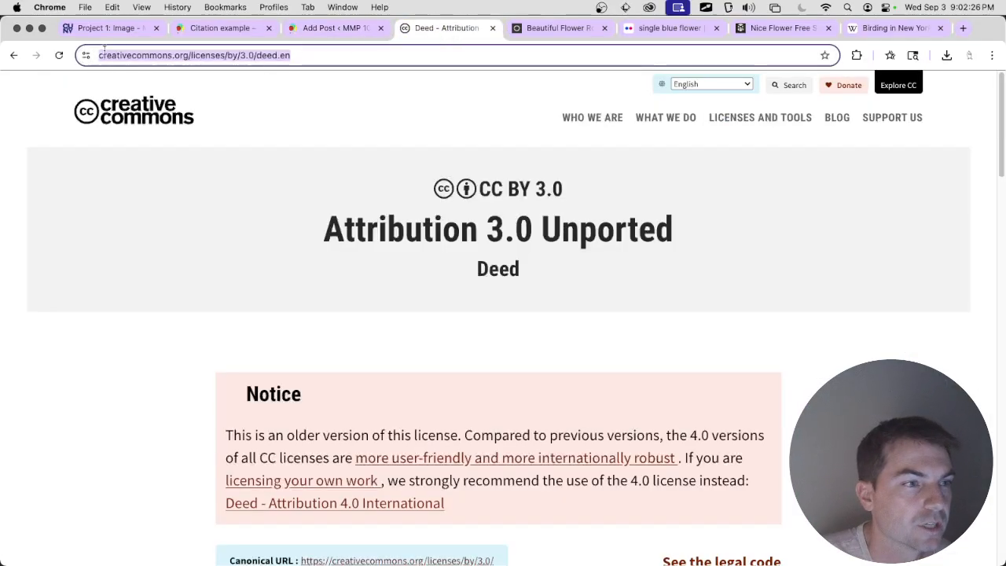
click(12, 56)
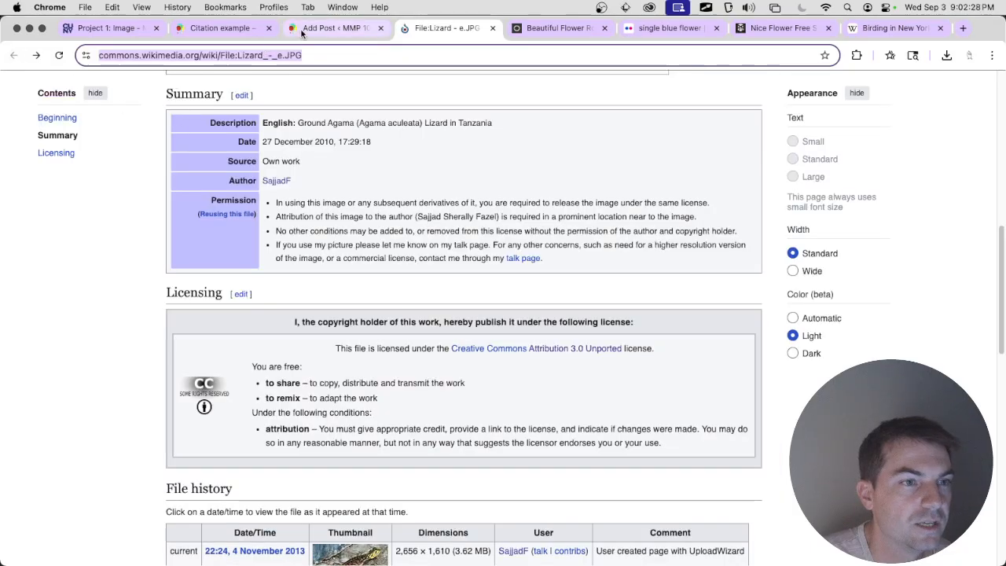
click(336, 27)
text(Wiki)
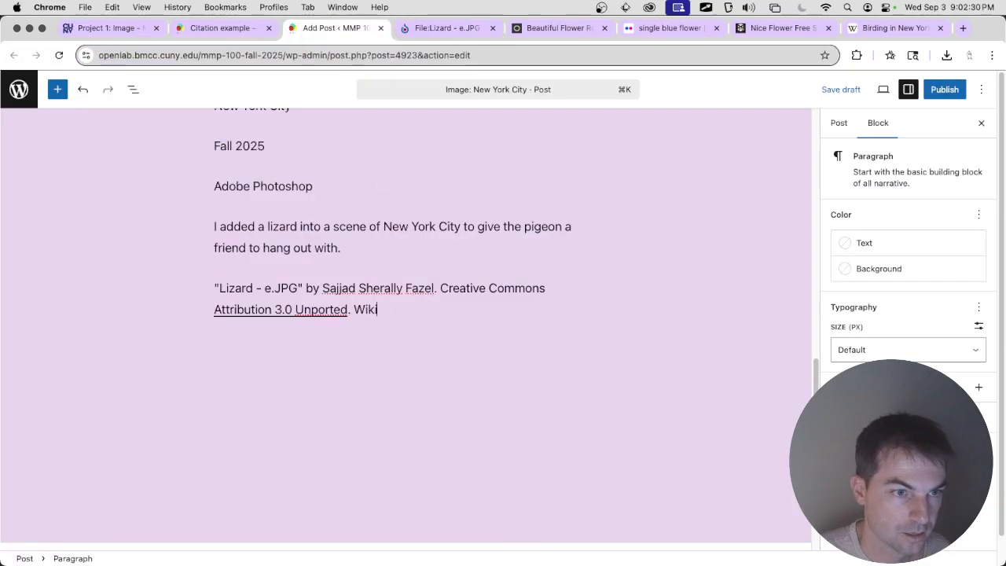
text(media.)
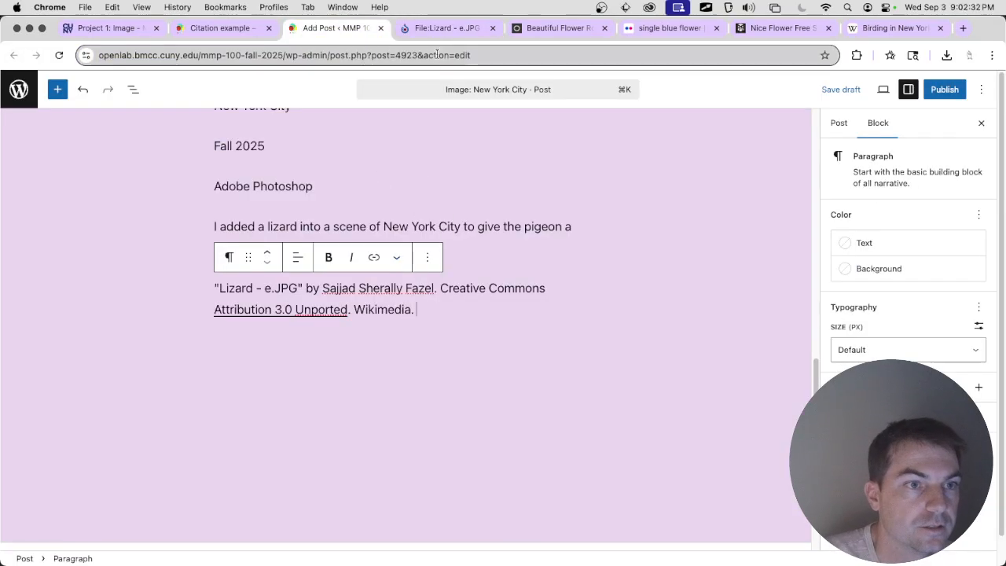
Step: Find the upload date in the lizard page's file history and add "November 4, 2013." to the end of the credit
click(442, 27)
scroll(387, 283, down, 3)
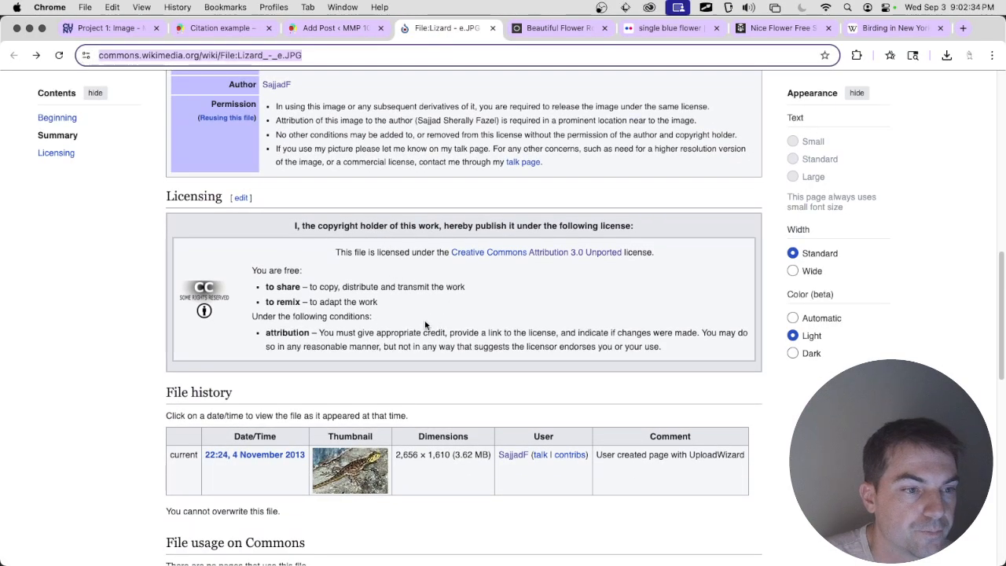
scroll(390, 314, down, 2)
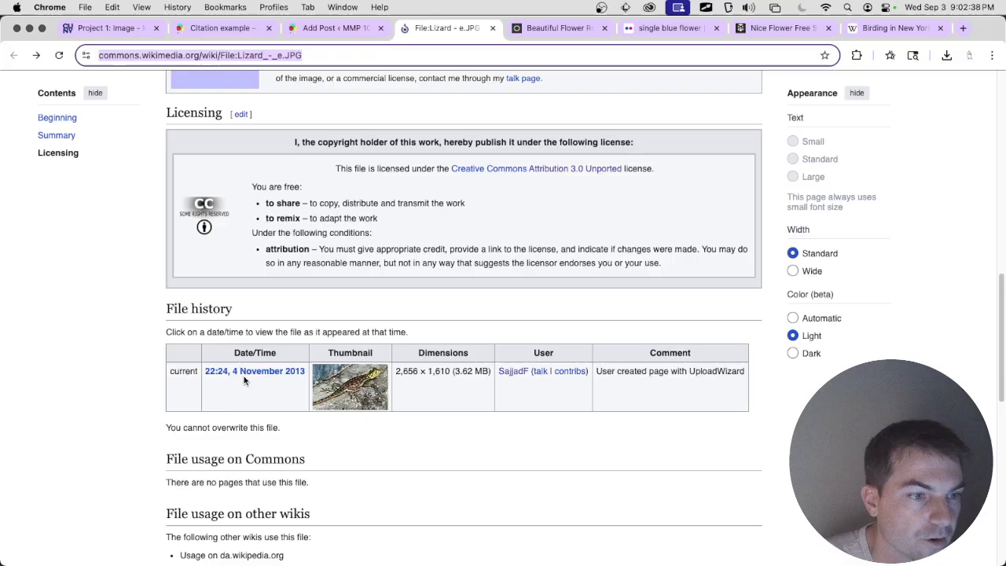
click(337, 29)
text(Novemb)
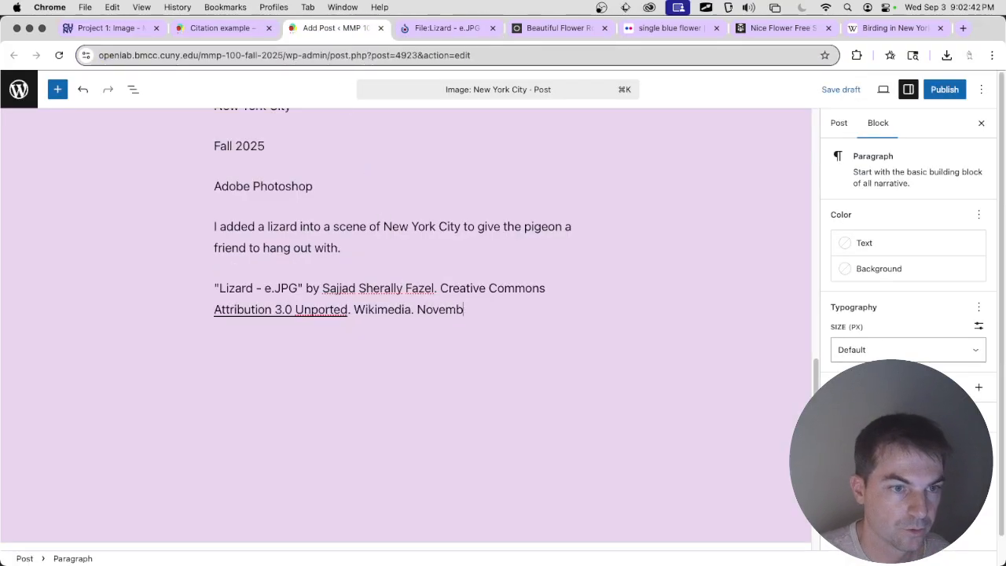
text(er 4, 2013.)
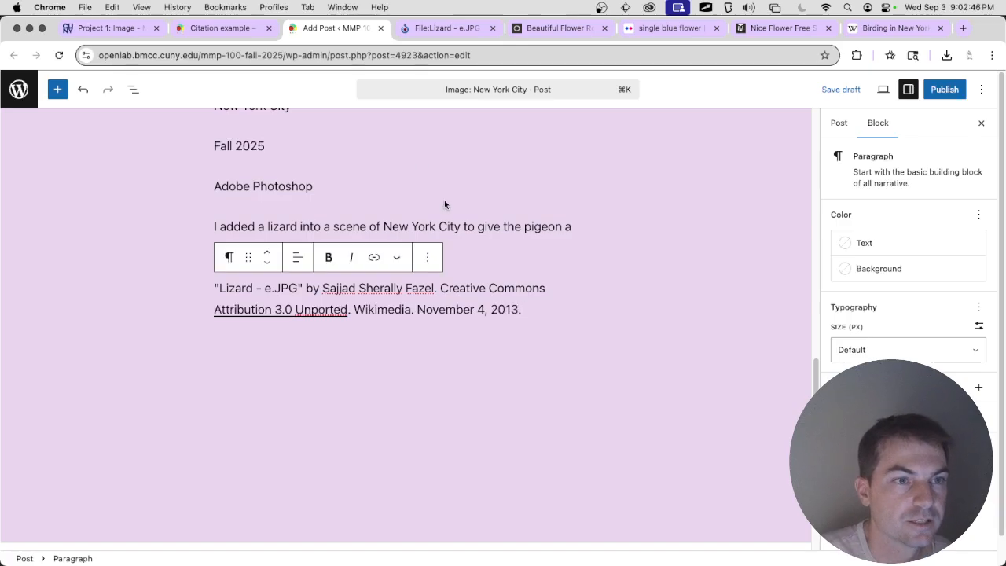
click(440, 29)
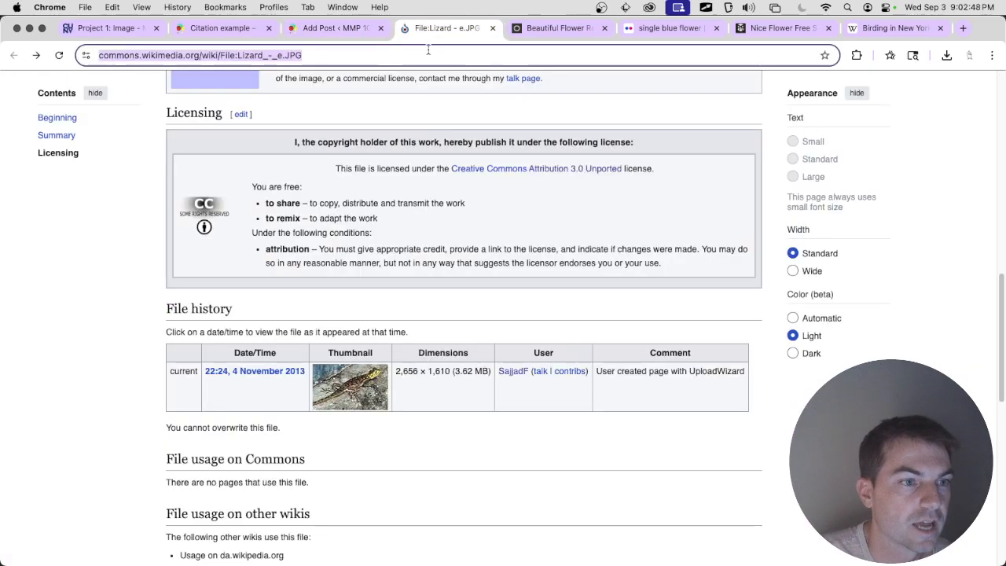
triple_click(428, 50)
key(super+c)
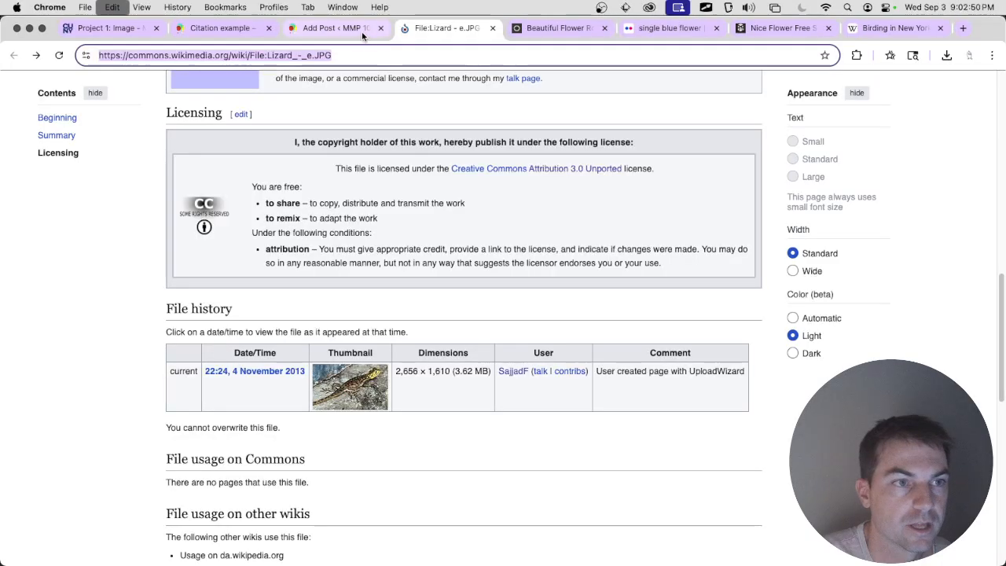
click(346, 28)
key(super+v)
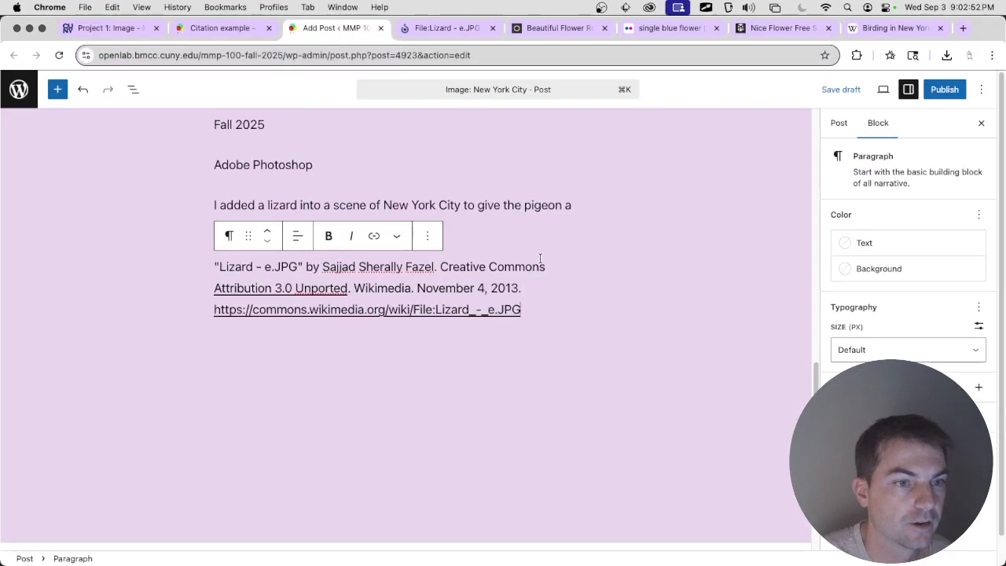
key(Return)
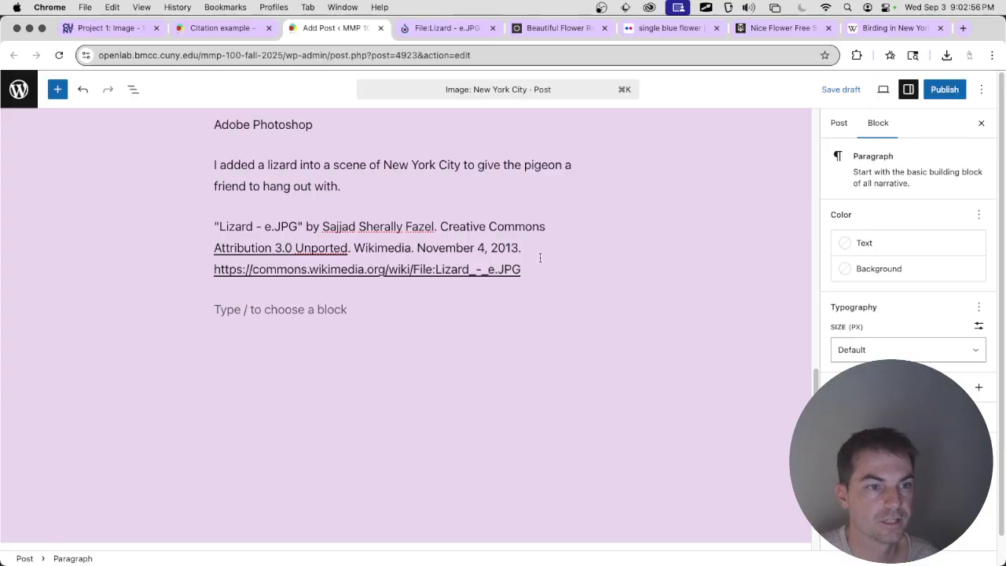
Step: Review the post's image and text, and examine the Negative Space flower page for the photo's title, author and license
scroll(488, 202, up, 5)
scroll(488, 203, up, 3)
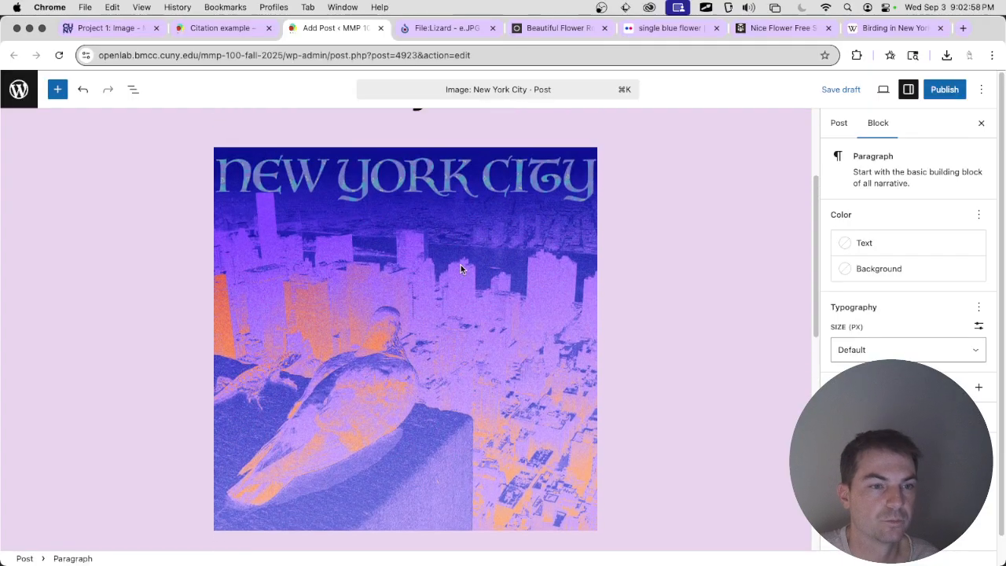
scroll(461, 264, down, 10)
scroll(463, 281, down, 1)
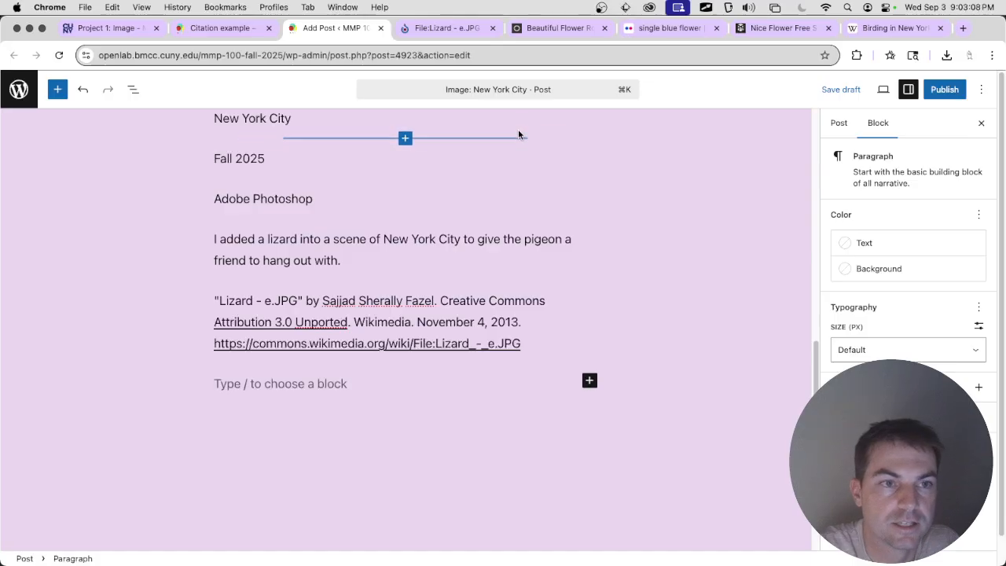
click(554, 29)
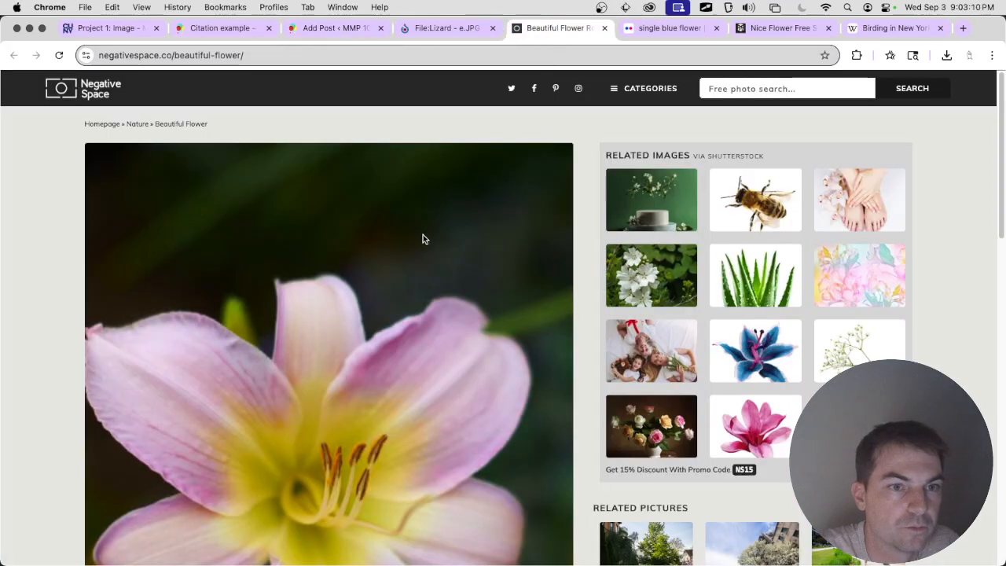
scroll(423, 234, down, 10)
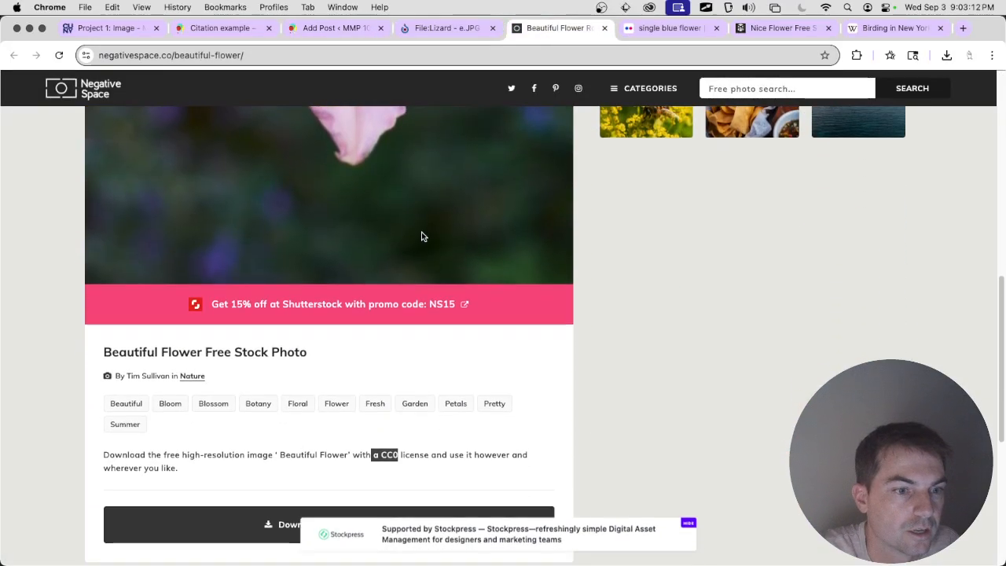
scroll(422, 236, up, 1)
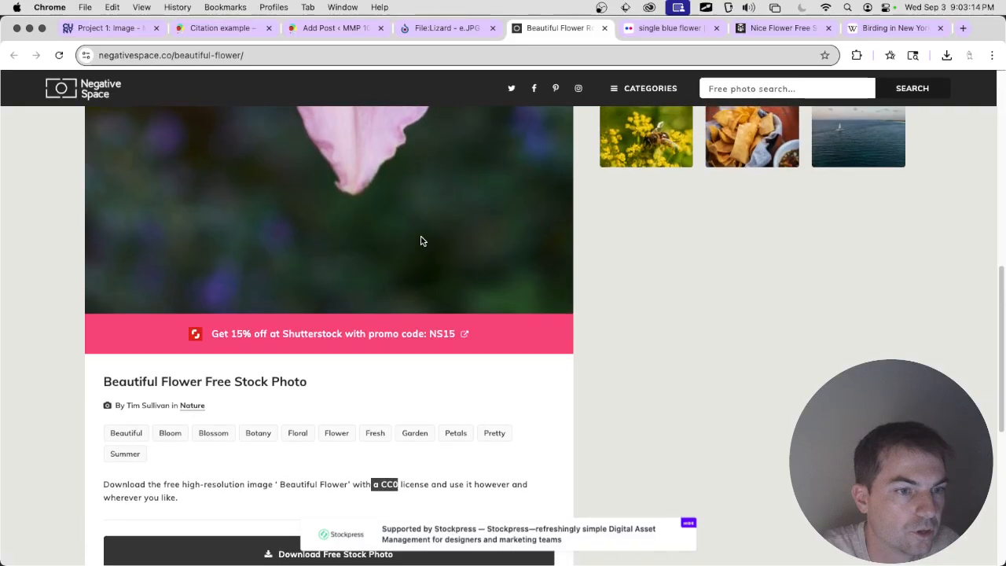
scroll(421, 240, up, 10)
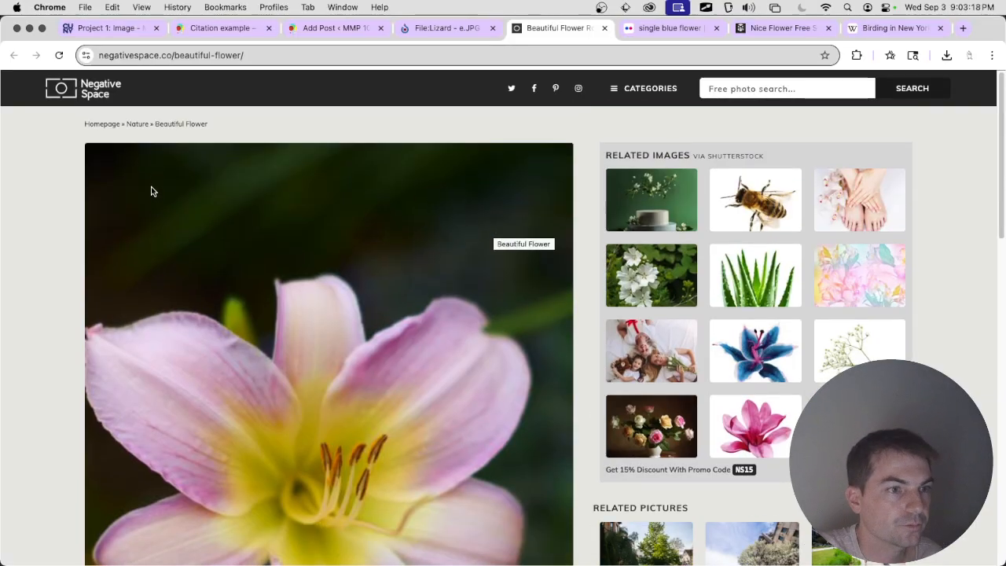
scroll(166, 251, down, 8)
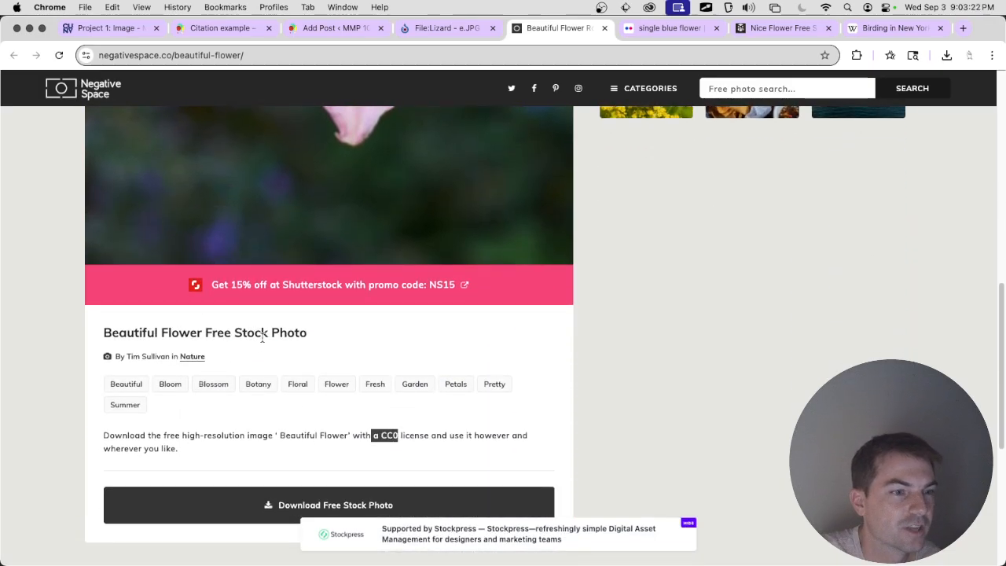
drag(308, 332, 105, 332)
key(super+c)
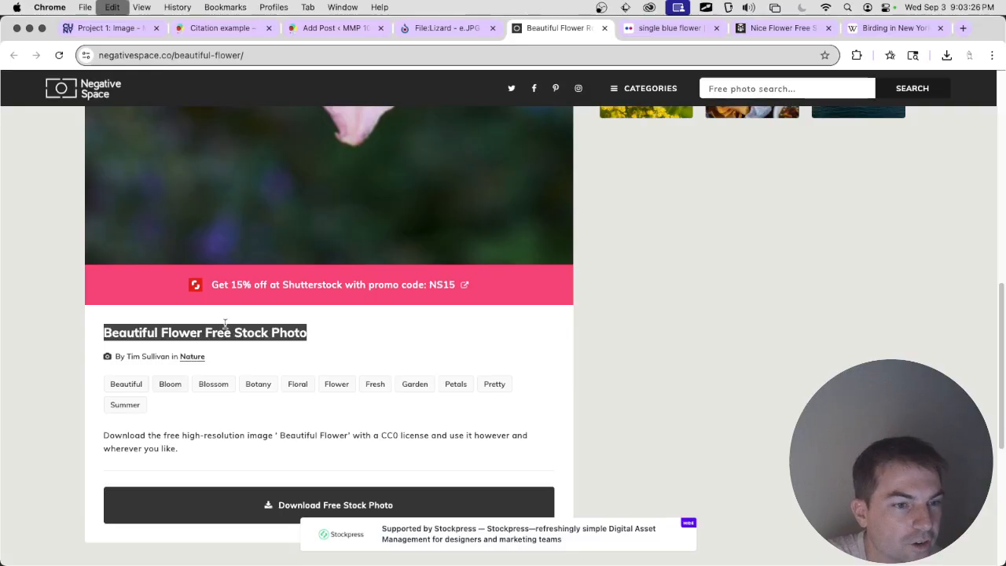
click(360, 421)
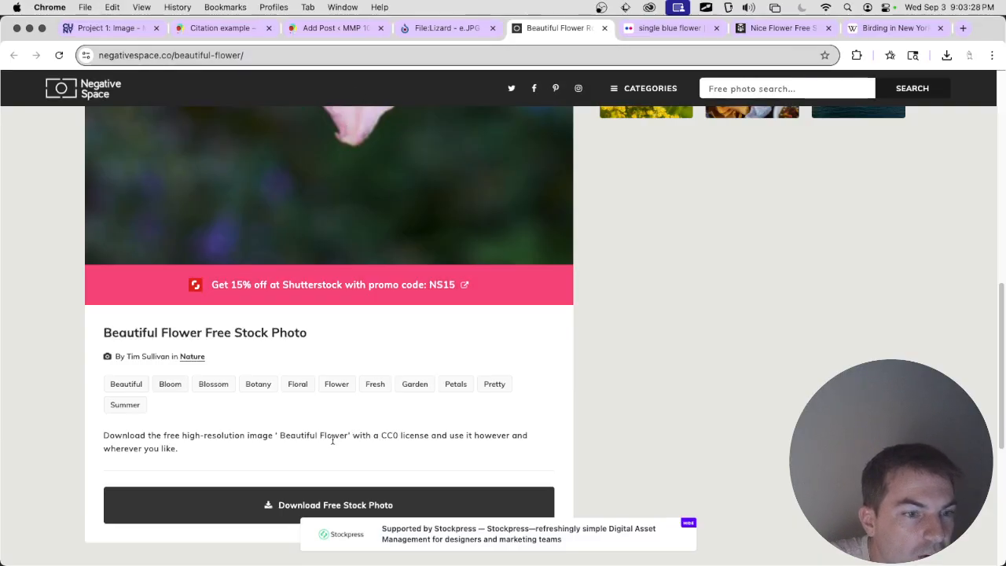
Step: Start the second image credit with the flower photo's title, "Beautiful Flower", in quotation marks followed by "by"
drag(348, 437, 280, 437)
key(super+c)
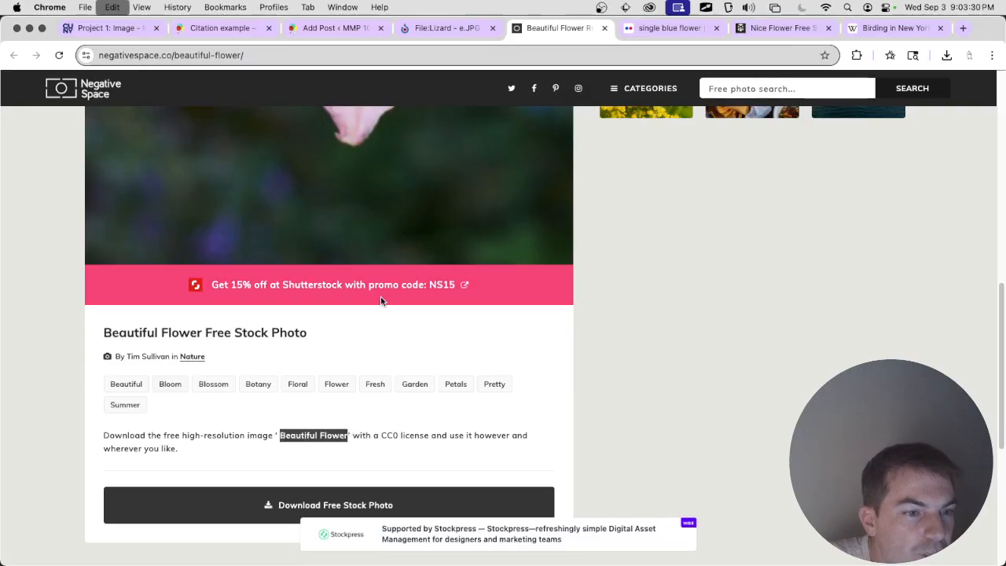
click(341, 32)
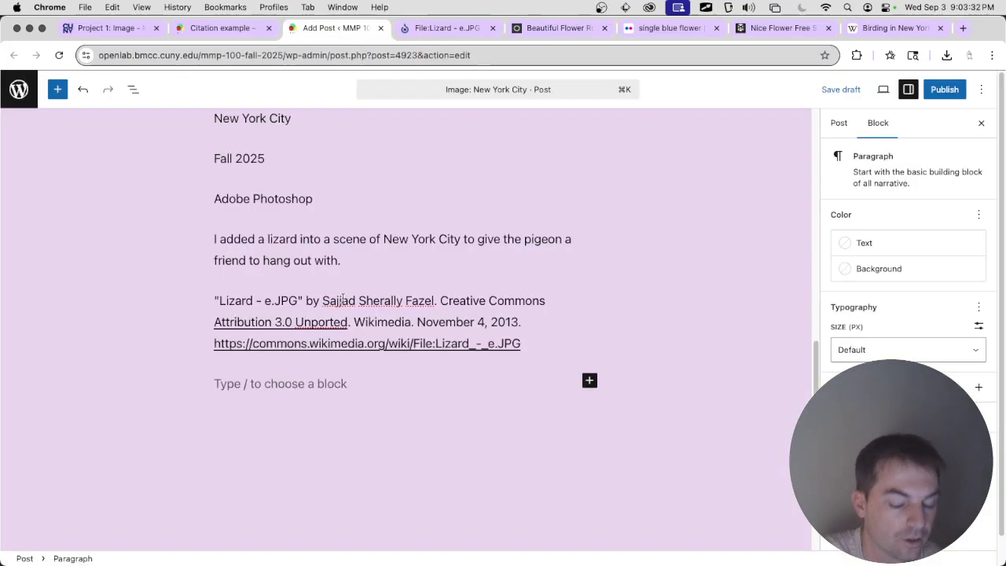
text(")
key(super+v)
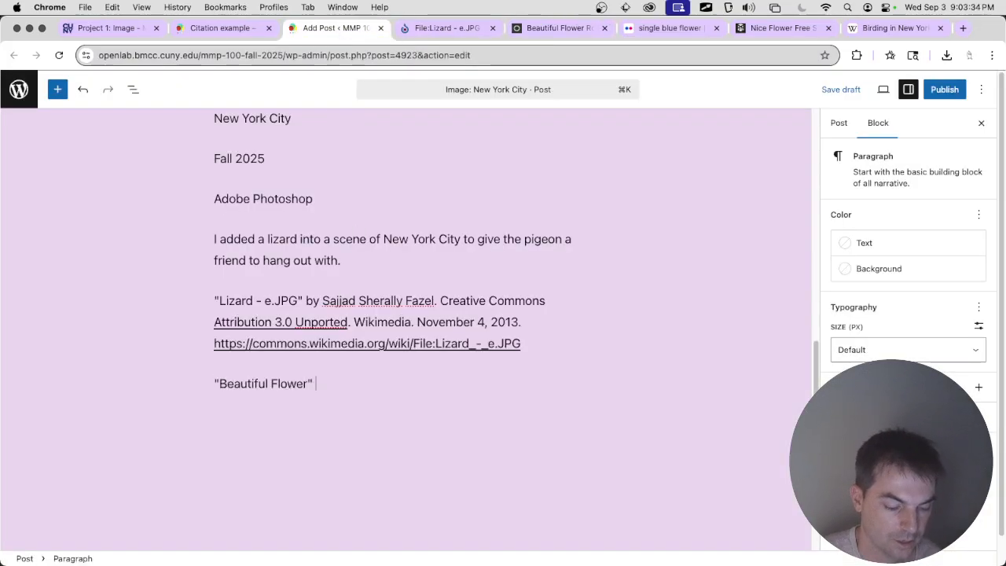
text(" by)
Step: Add the photographer's name from the Negative Space page after "by" in the flower credit, ending with a period
click(542, 28)
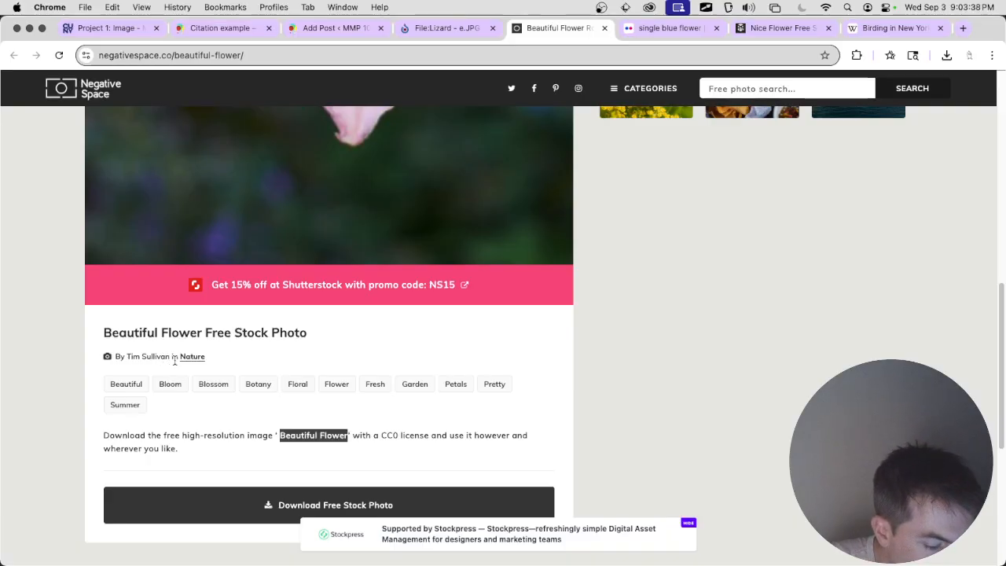
drag(170, 357, 122, 356)
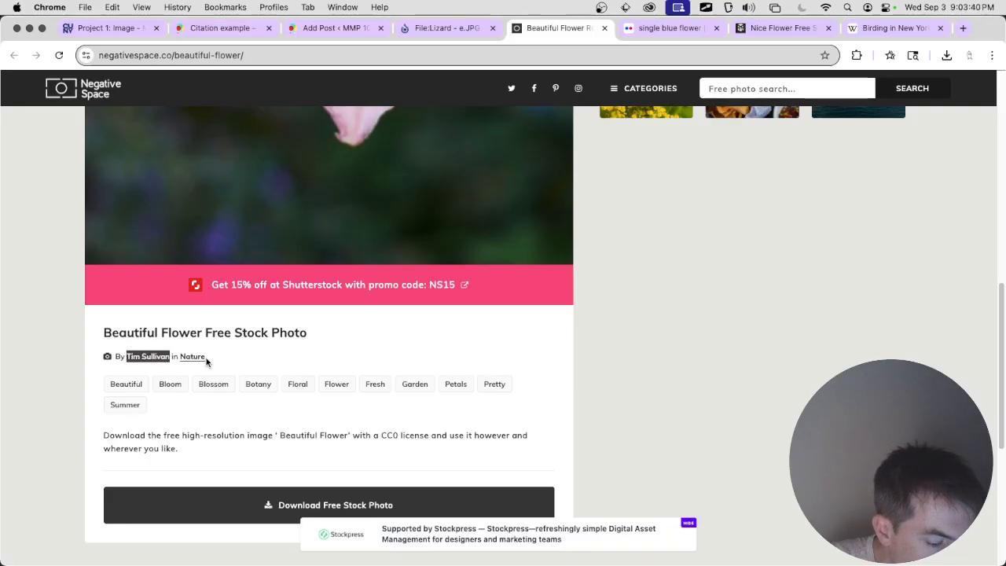
click(437, 28)
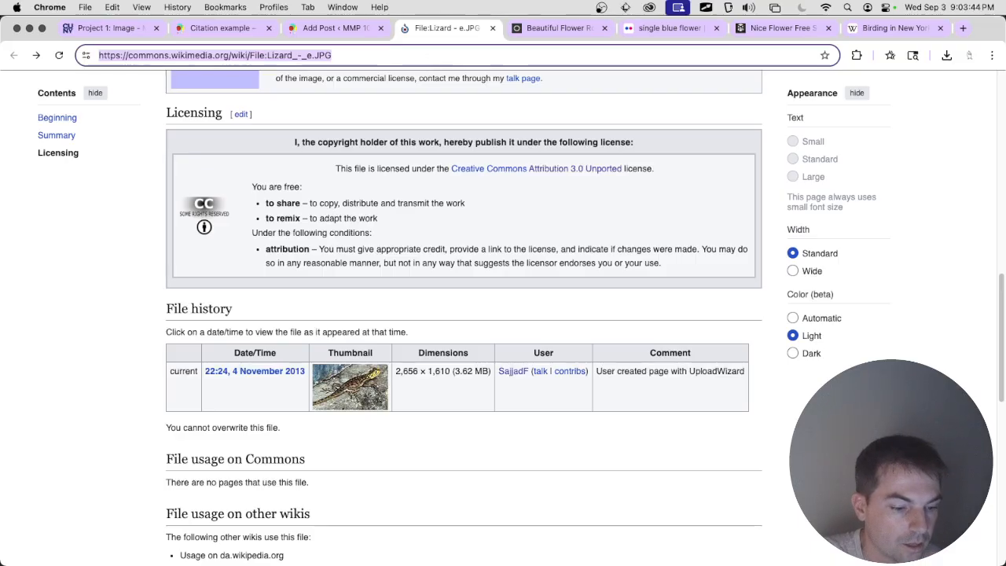
click(334, 28)
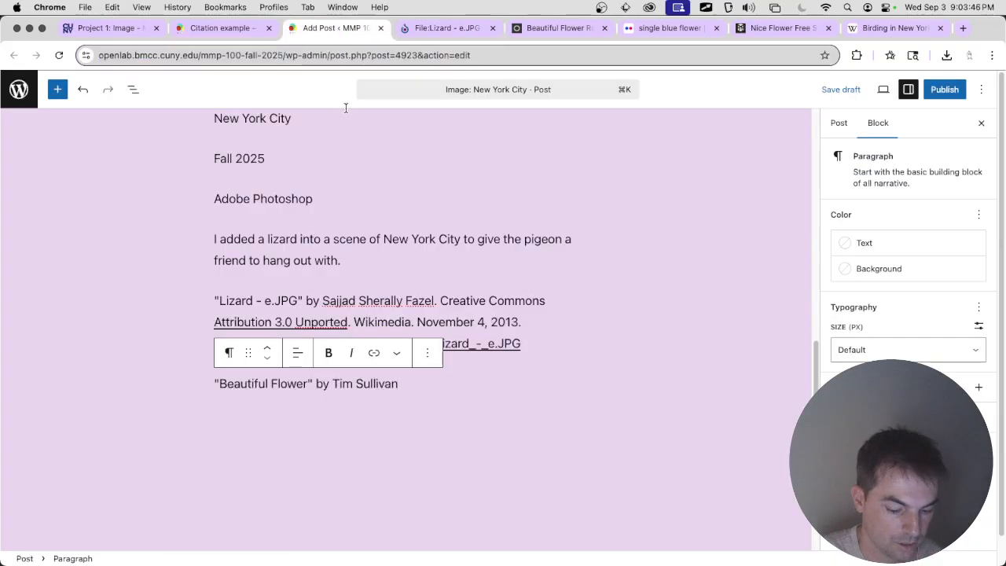
text(.)
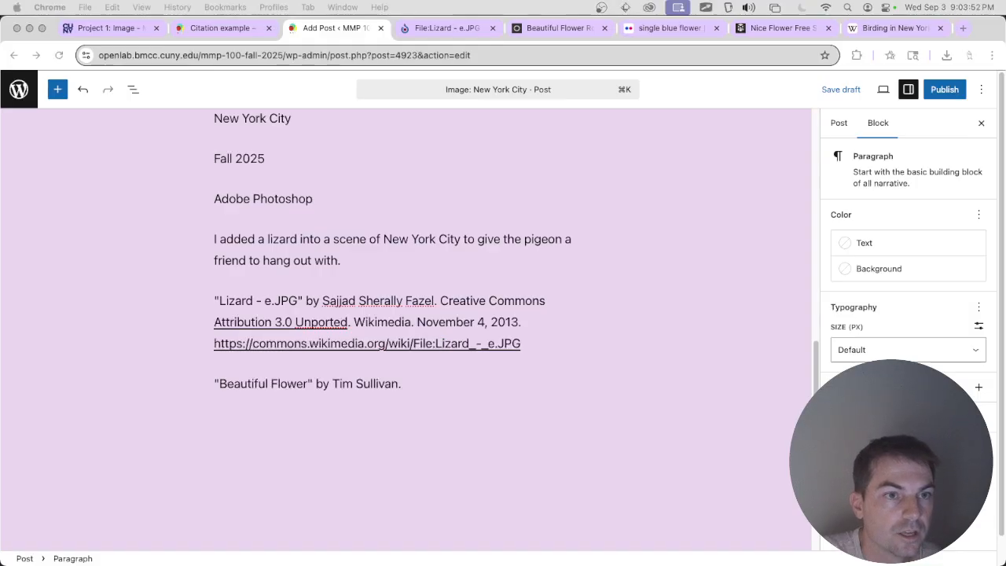
Step: Check the flower photo's license on its Negative Space page and search the web for "cc0" in a new tab
click(558, 28)
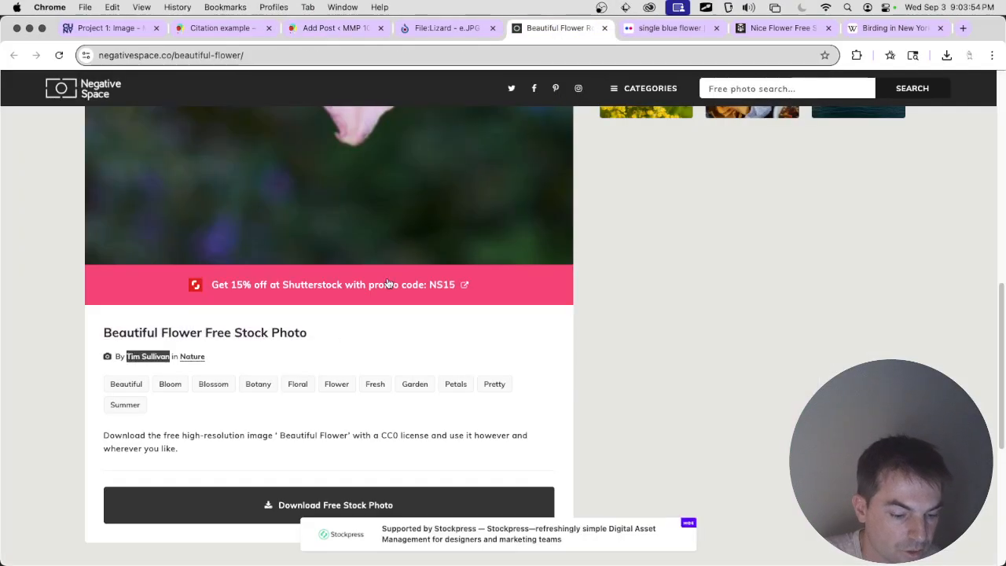
scroll(327, 328, down, 2)
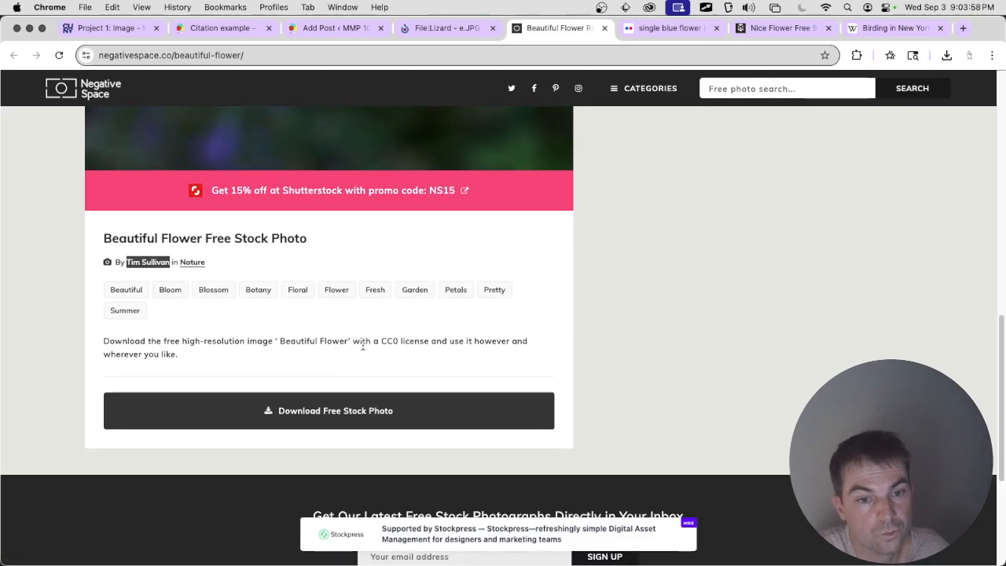
key(cmd+t)
text(cco)
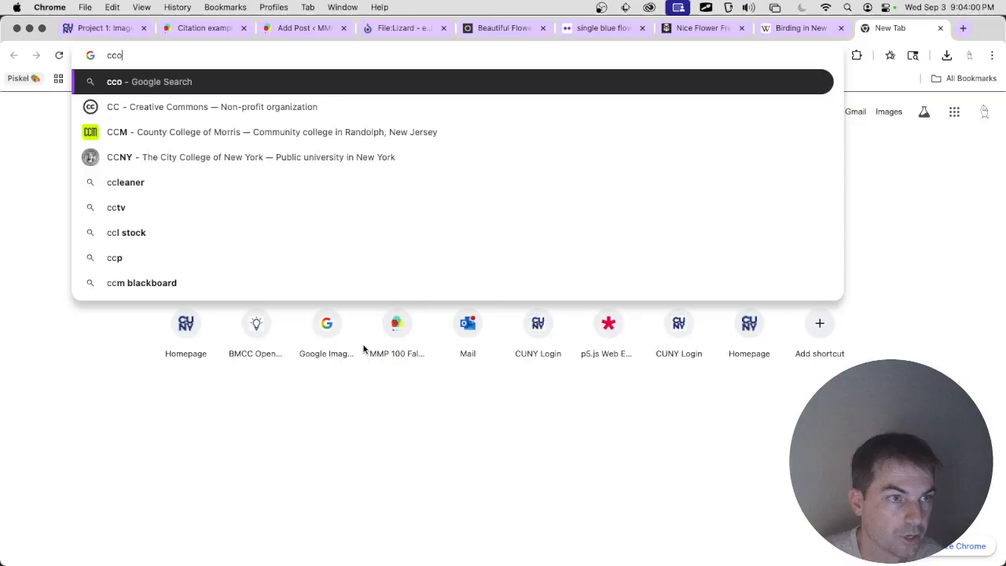
key(Return)
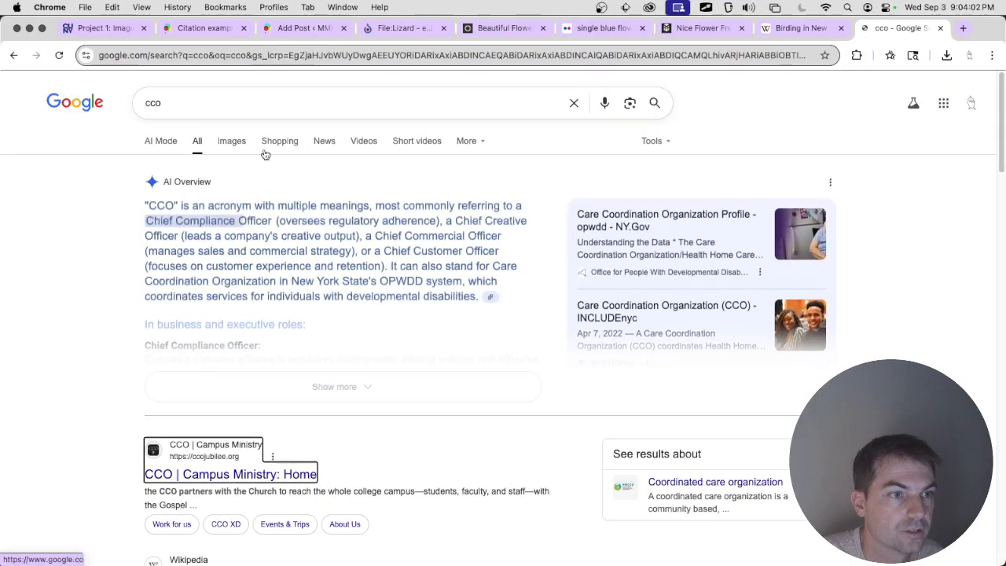
click(250, 113)
key(BackSpace)
text(0)
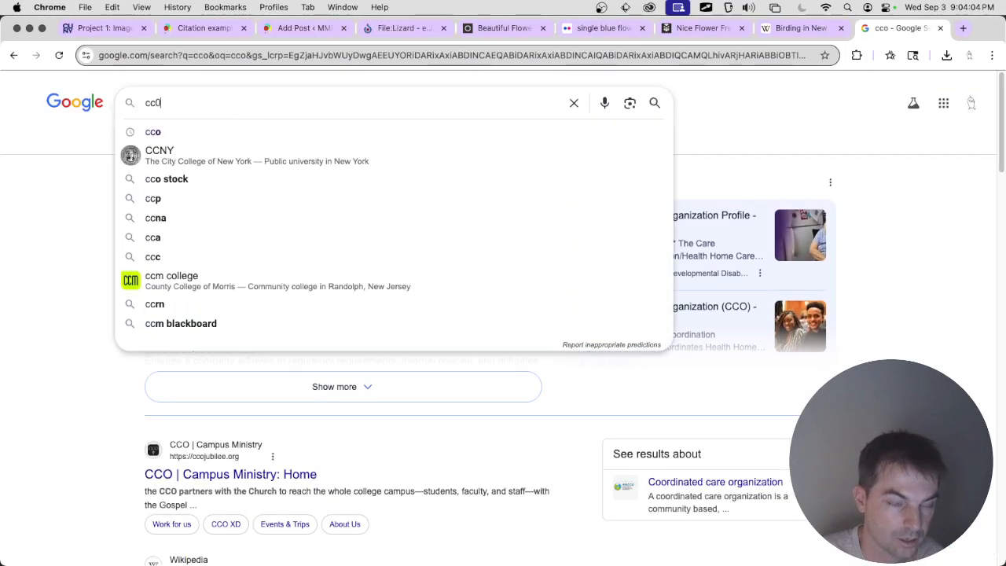
key(Return)
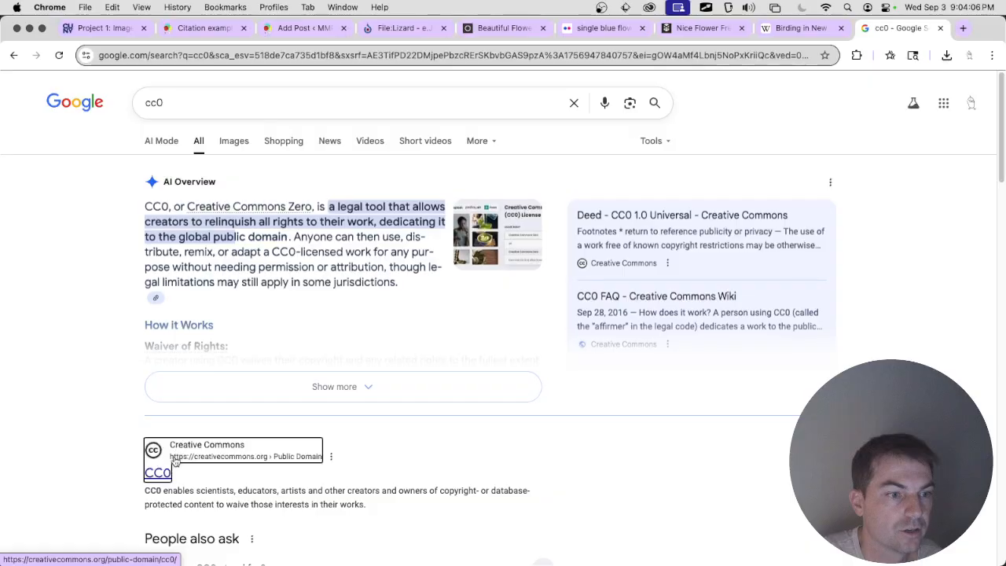
Step: Open the Creative Commons CC0 page from the search results, skim it and copy its web address
click(202, 454)
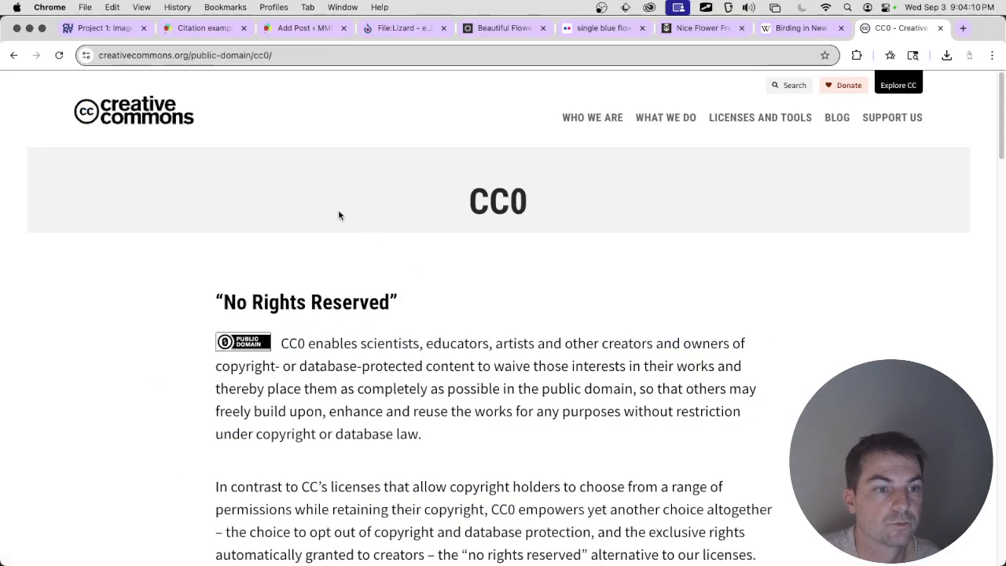
scroll(338, 214, down, 5)
scroll(343, 207, down, 6)
scroll(339, 101, up, 10)
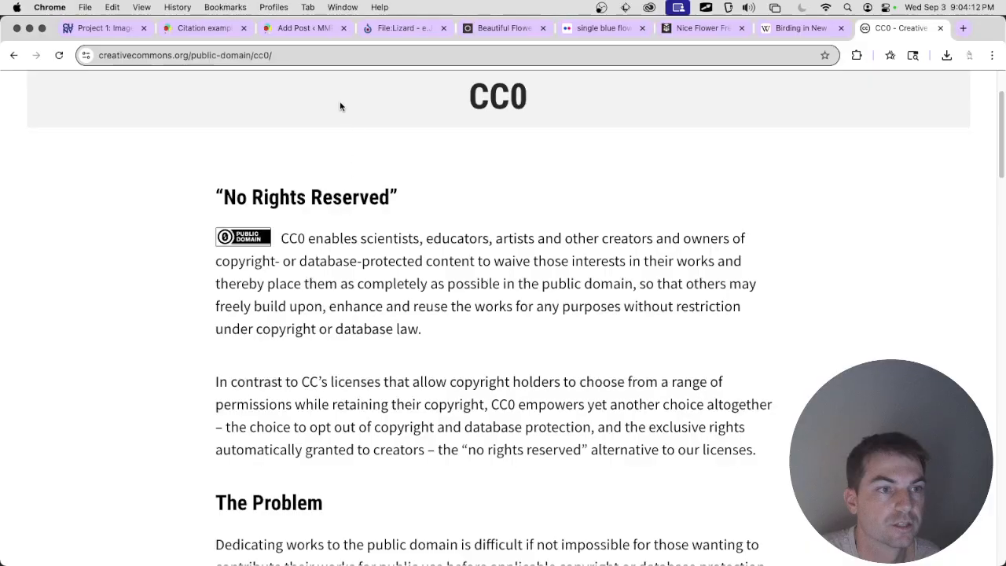
click(312, 55)
Step: Add the license "Creative Commons 0." after the photographer's name in the post's flower credit
click(303, 28)
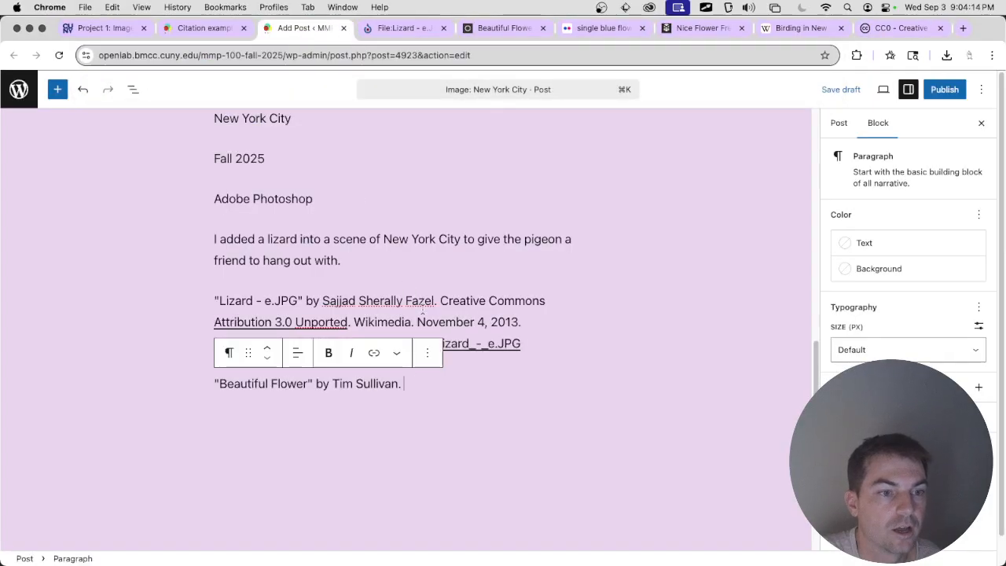
text(CC0)
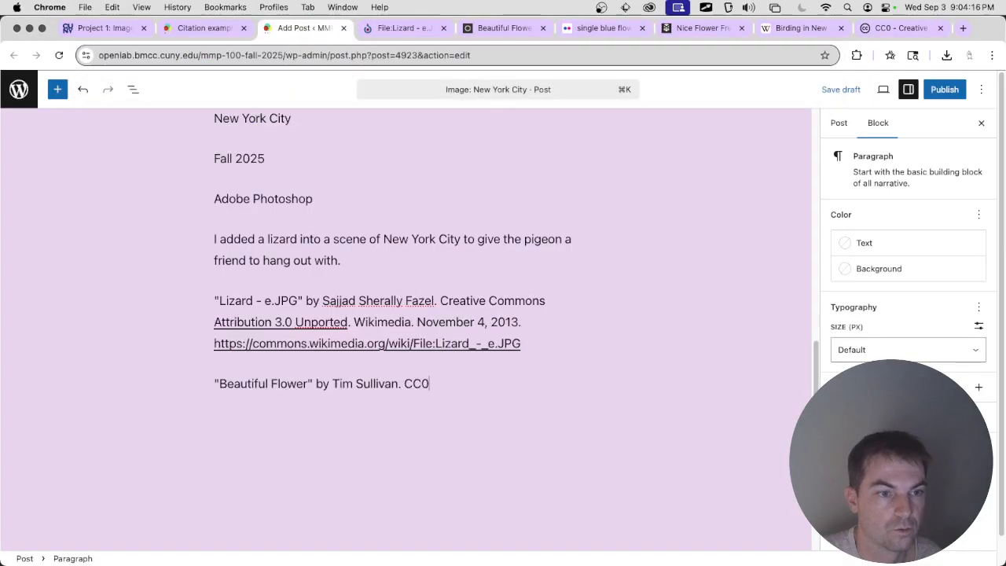
key(BackSpace)
key(BackSpace)
text(reati)
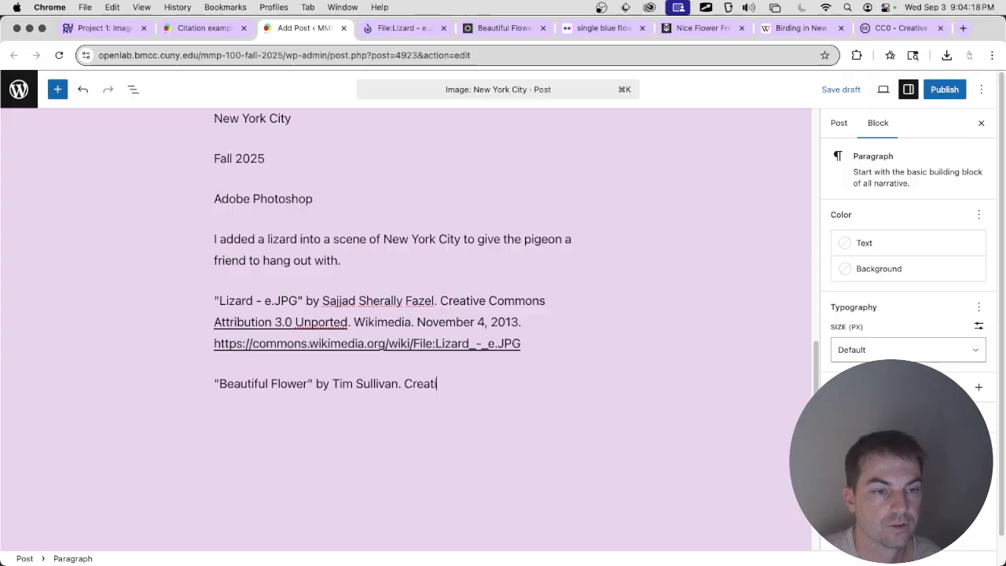
text(ve Commons 0)
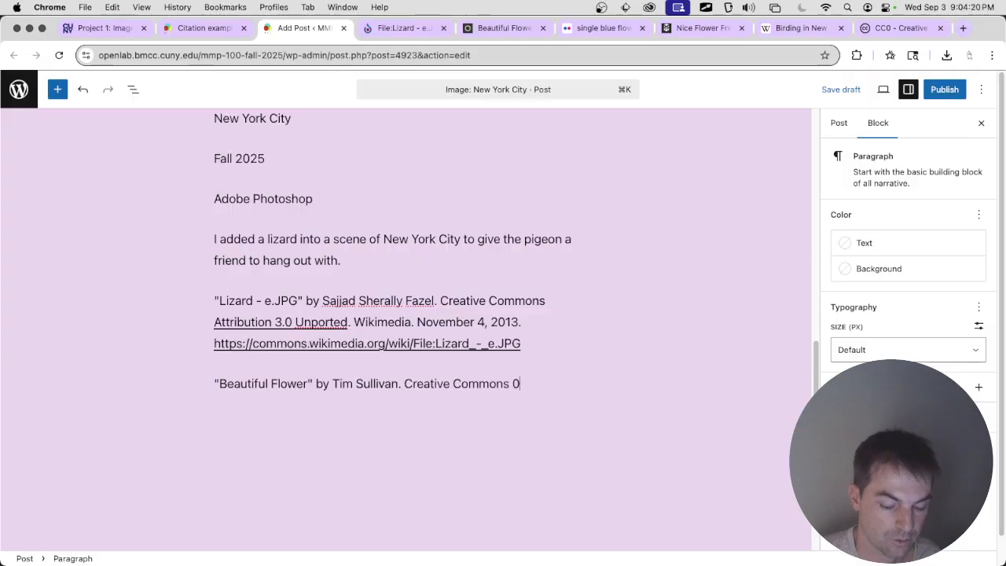
key(shift+super+Left)
key(Right)
key(alt+shift+Left)
key(alt+shift+Left)
key(alt+shift+Left)
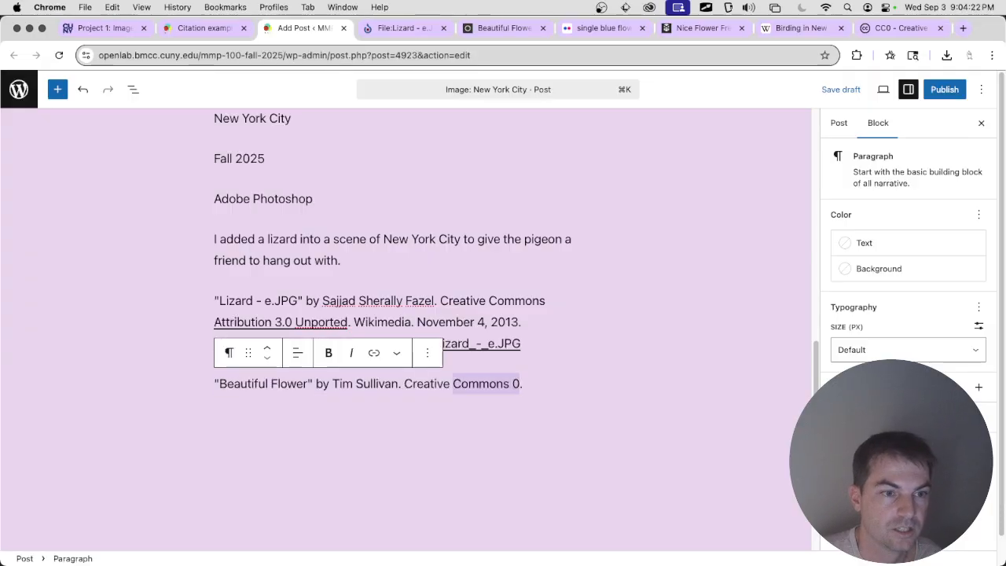
key(super+k)
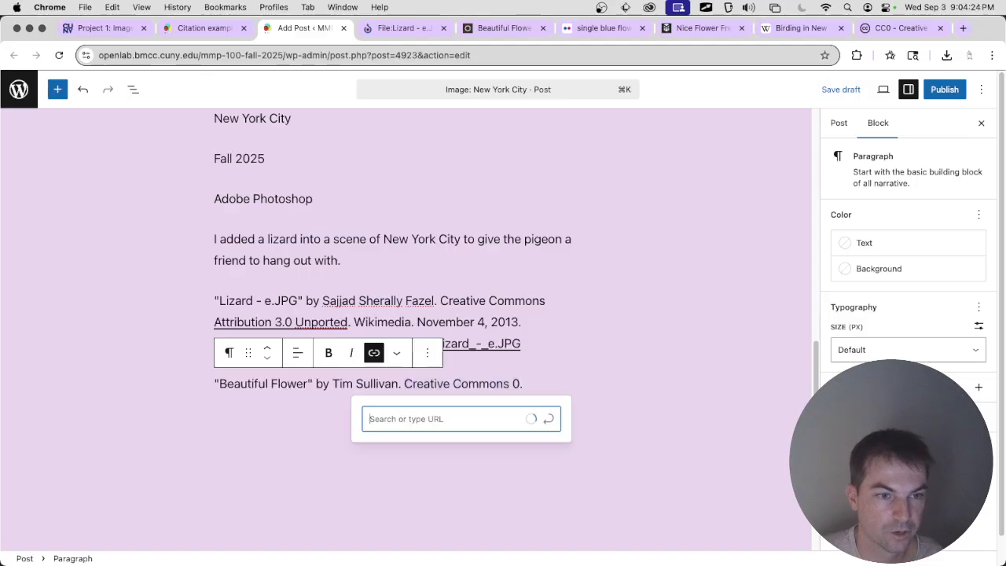
text(https://creativecommons.org/publicdomain/zero/1.0/)
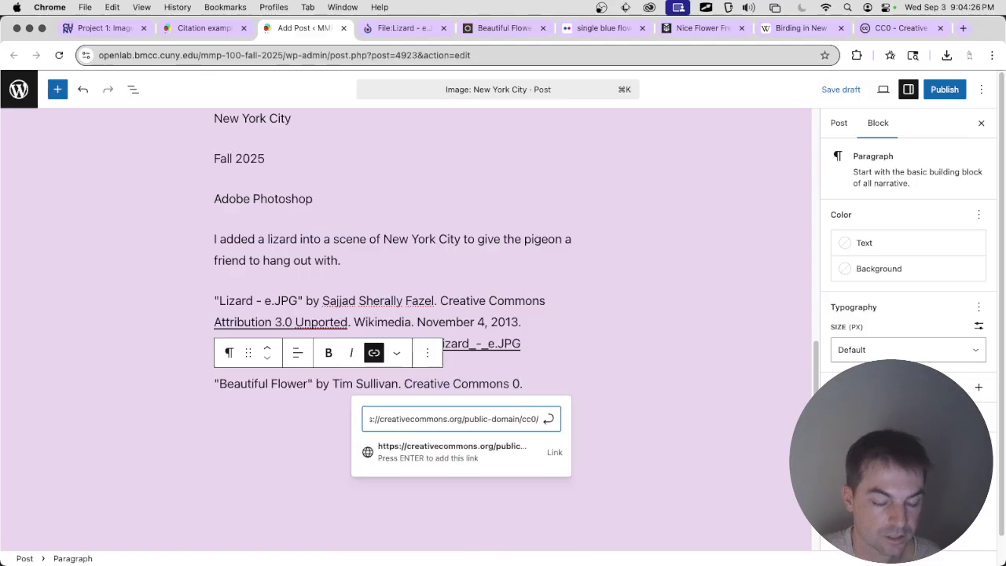
key(Return)
click(575, 381)
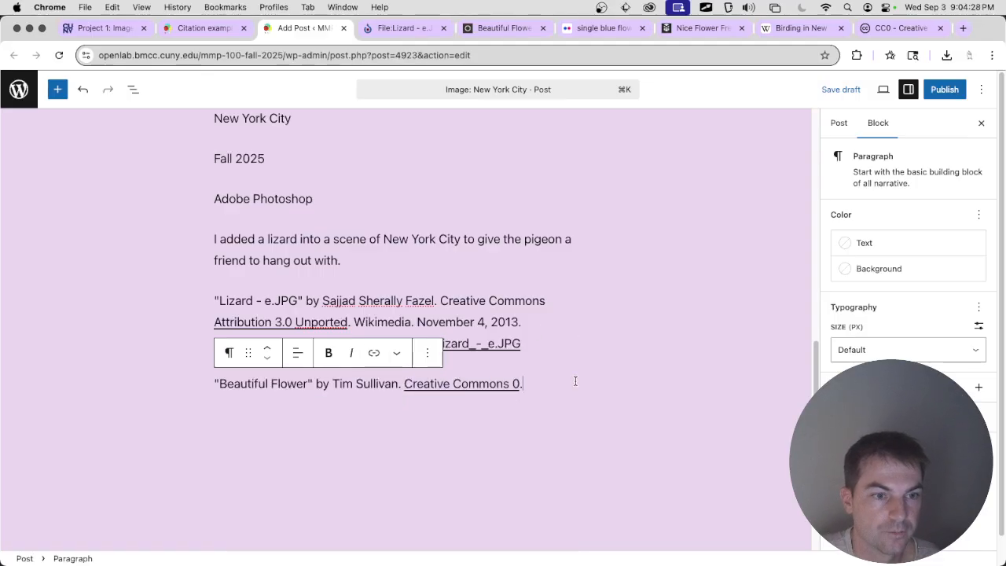
Step: Change the linked license text in the flower credit to "Creative Commons CC0", keeping the period outside the link
key(Left)
text(CC)
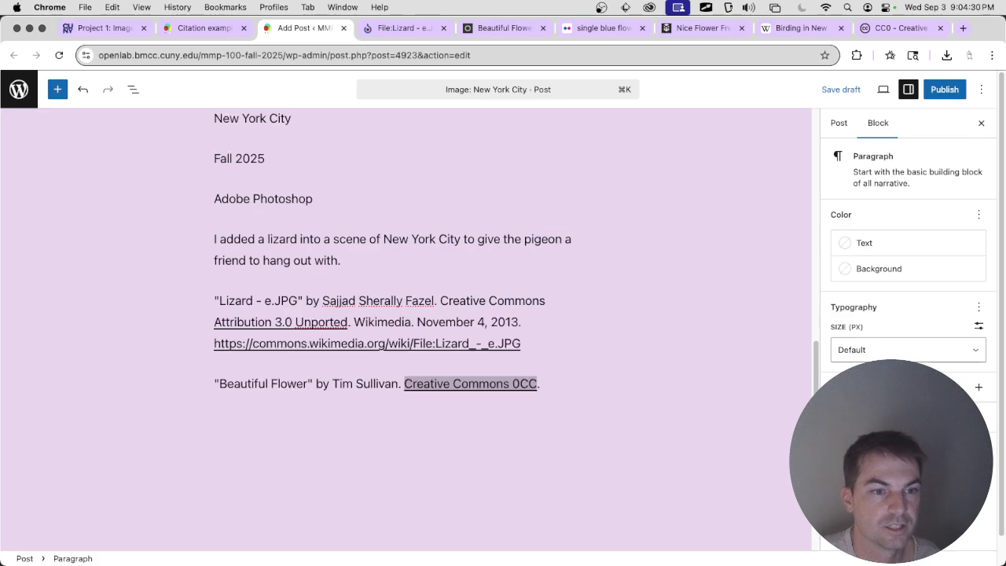
key(BackSpace)
key(BackSpace)
key(Left)
text(CC)
key(End)
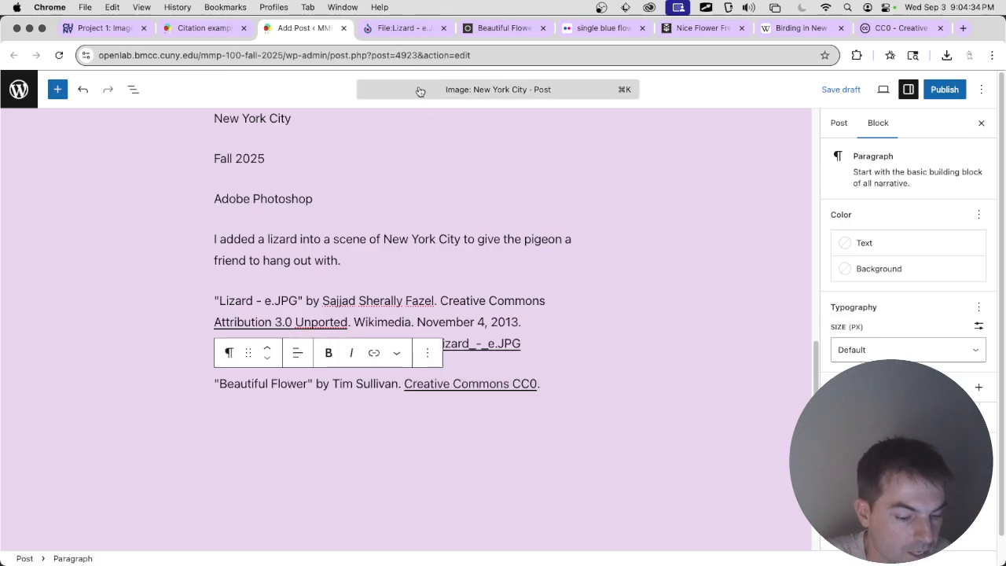
Step: Check the citation example and the flower page for the website title, and add "Negative Space." to the flower credit
click(210, 30)
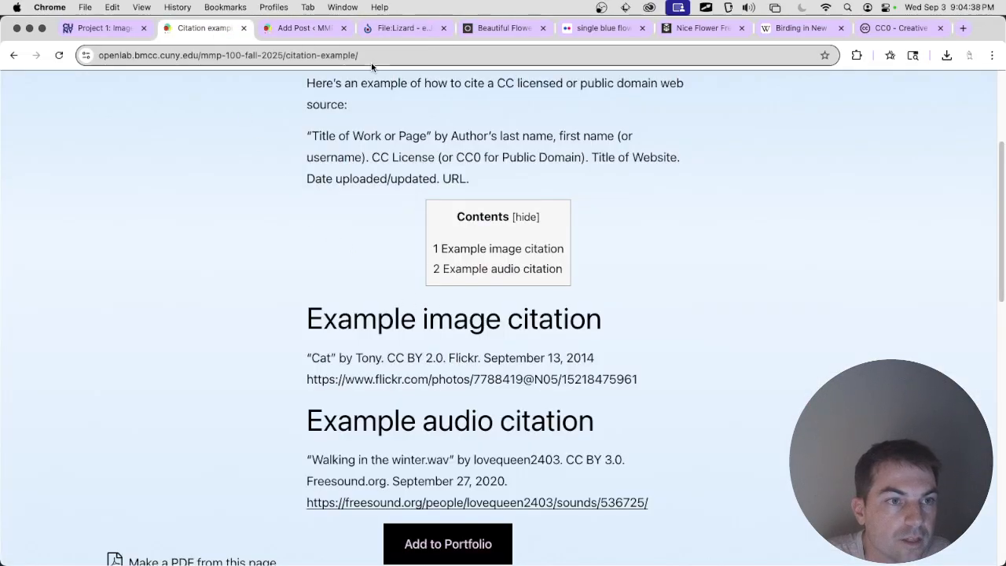
click(503, 28)
scroll(144, 122, up, 5)
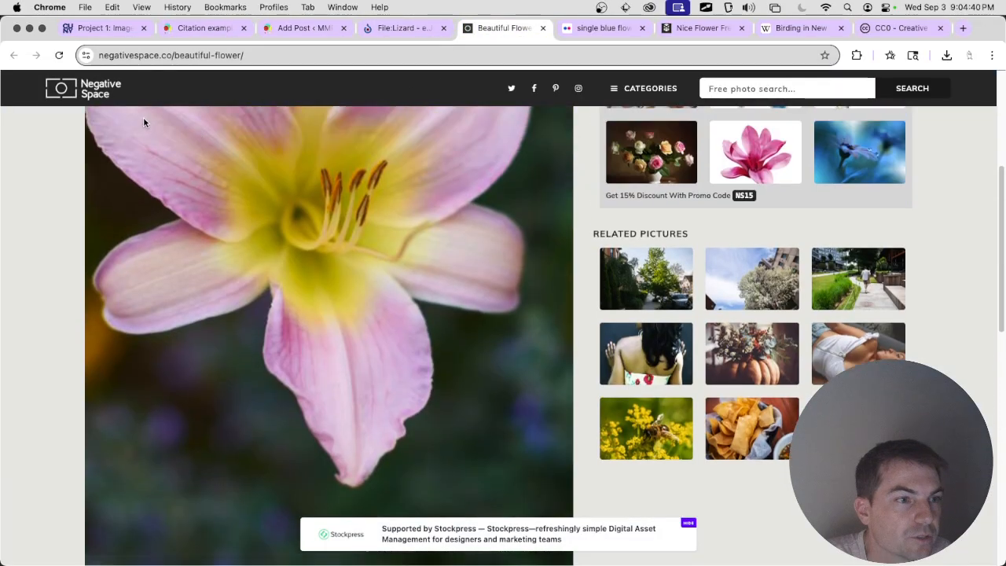
click(302, 28)
text(N)
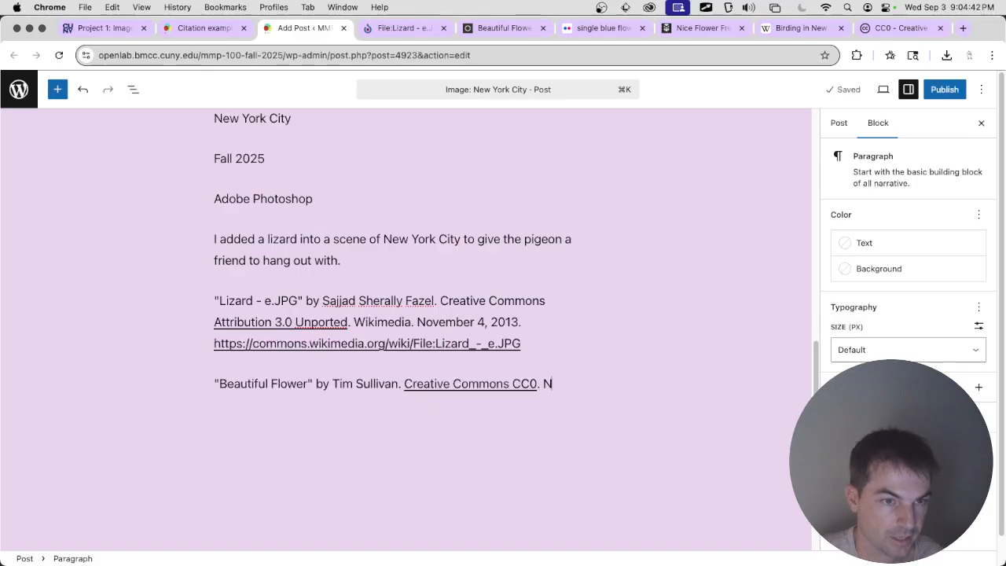
text(egative Space.)
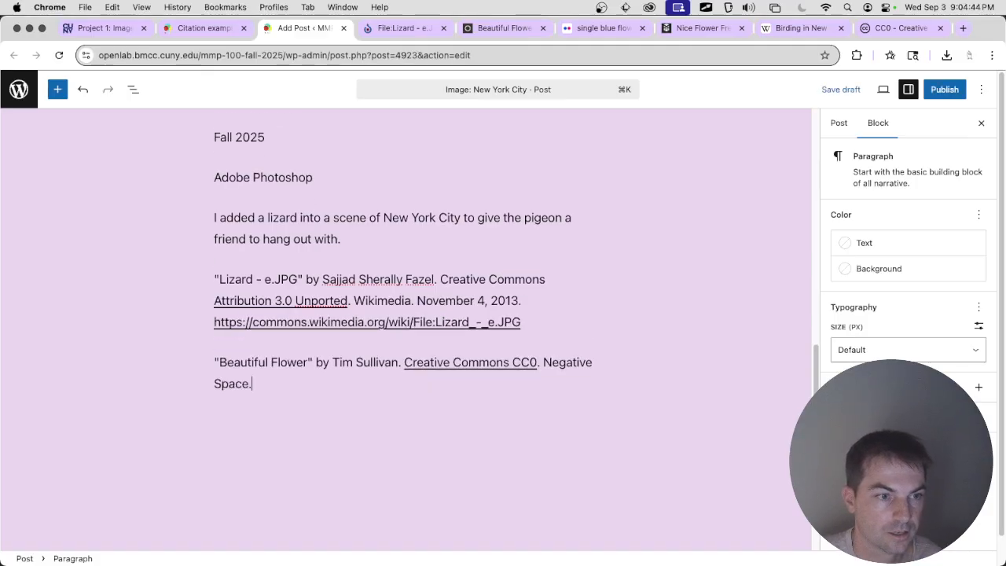
Step: Examine the Negative Space flower page for the photo's upload date
click(495, 27)
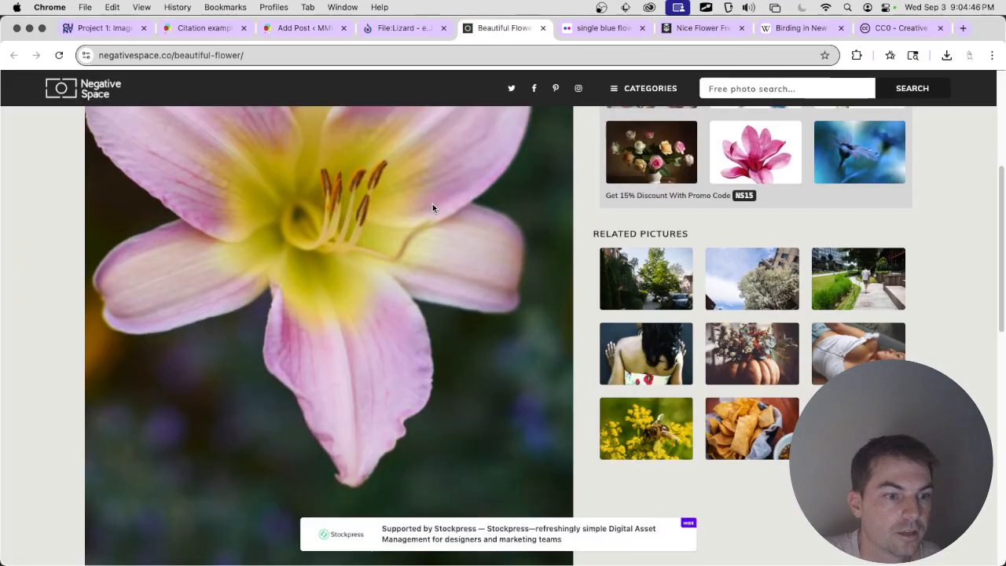
scroll(423, 254, down, 5)
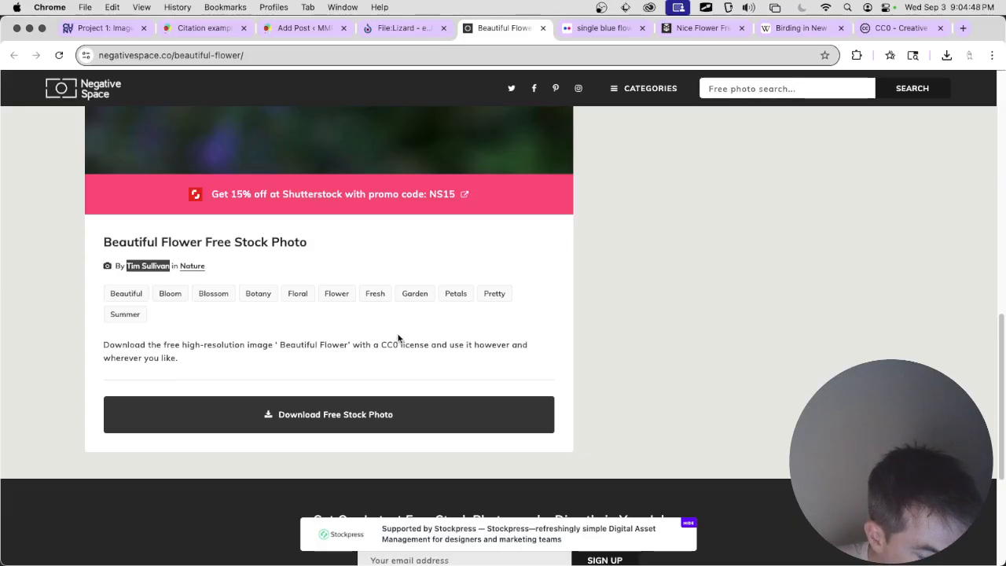
scroll(370, 338, down, 1)
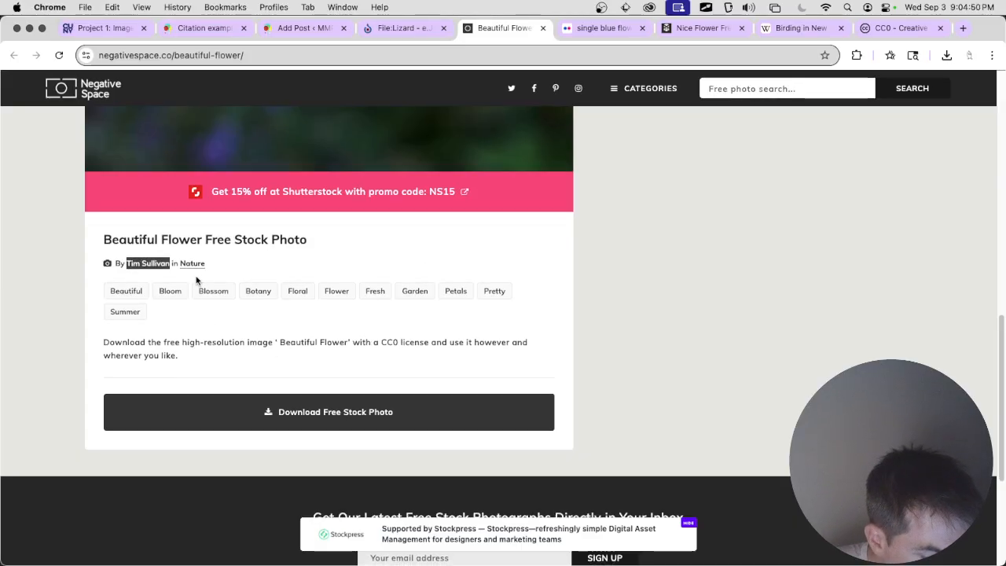
scroll(246, 298, up, 10)
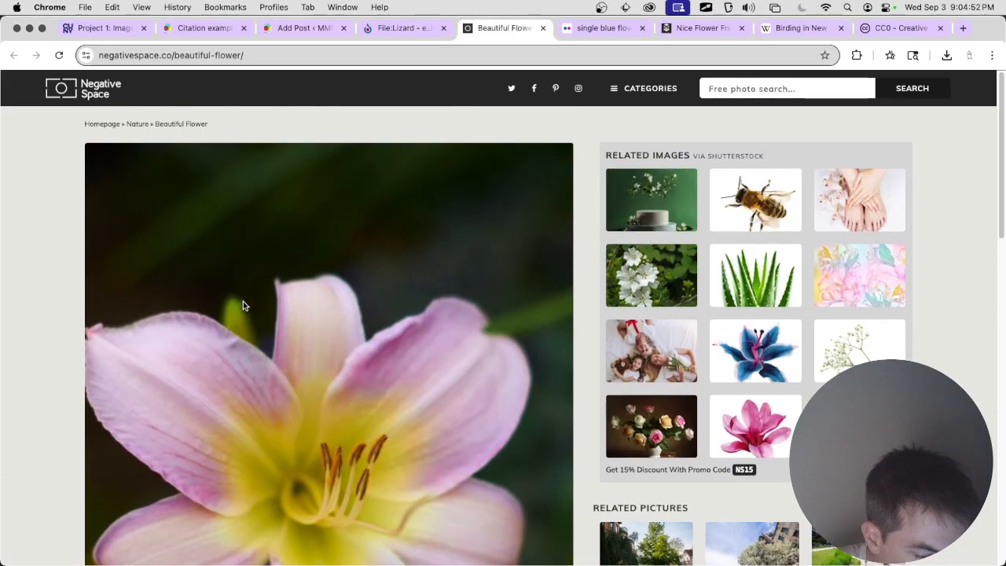
scroll(243, 305, down, 10)
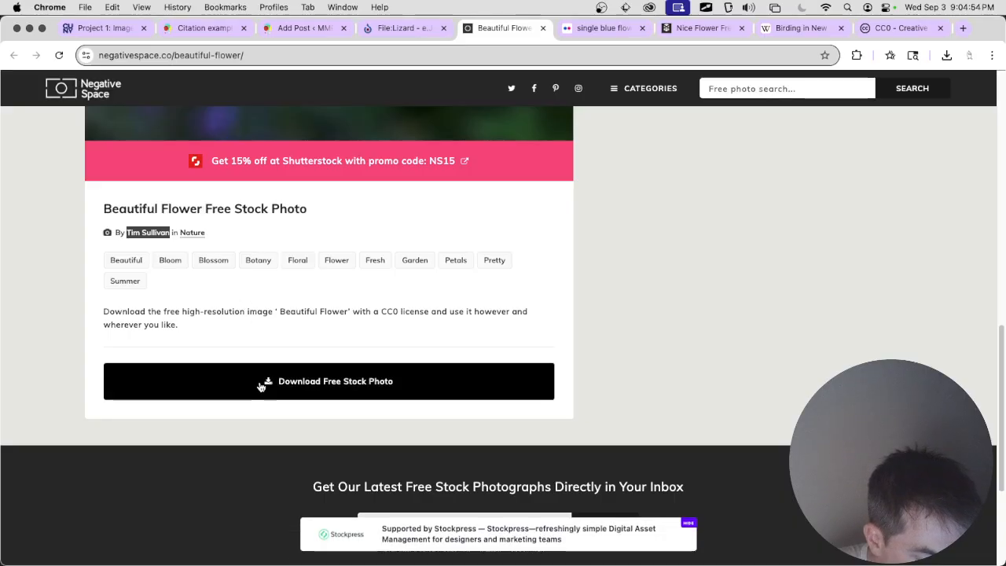
scroll(261, 385, down, 5)
scroll(263, 384, up, 7)
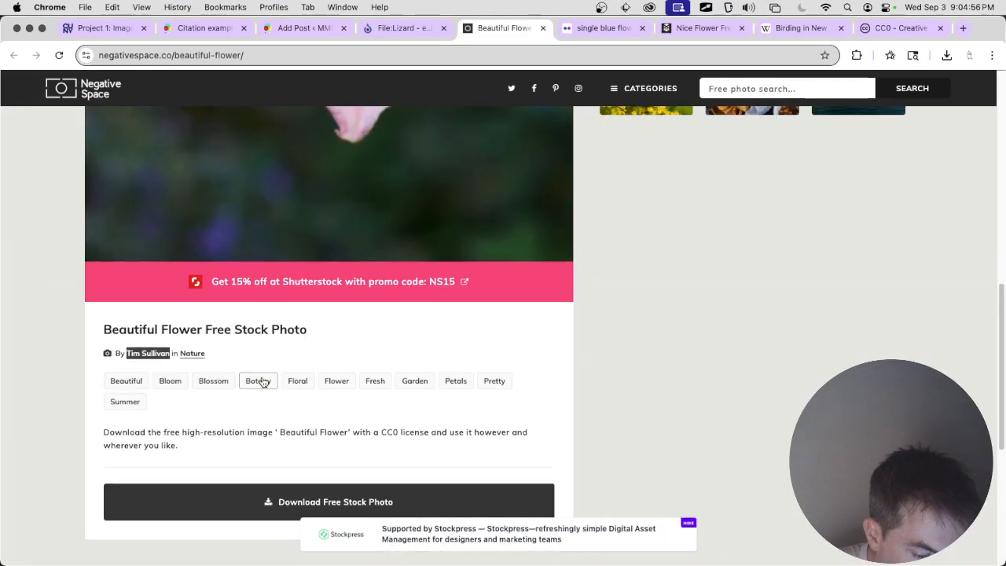
scroll(303, 331, up, 1)
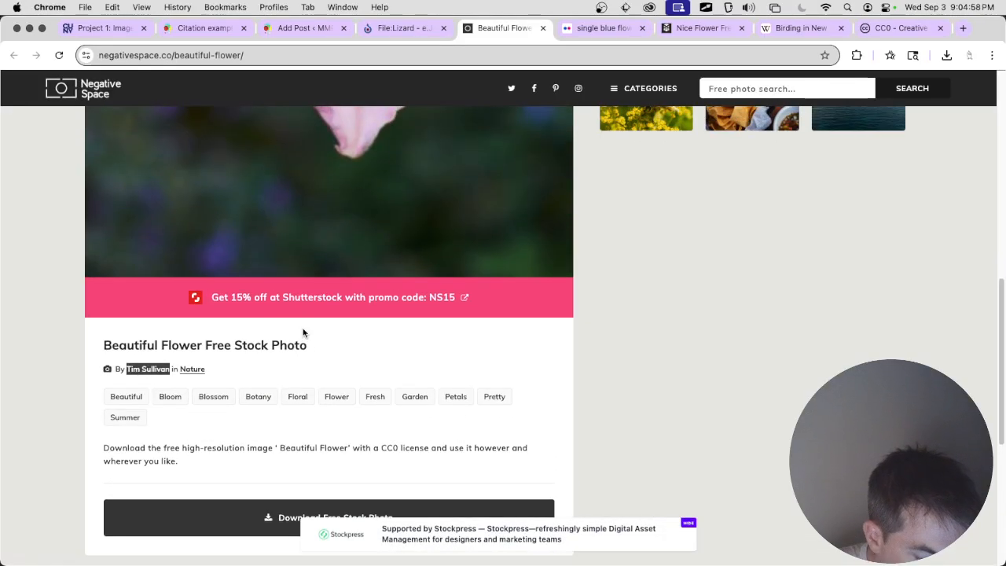
Step: Copy the Negative Space flower page's web address, negativespace.co/beautiful-flower/
scroll(302, 332, up, 5)
click(252, 56)
key(cmd+c)
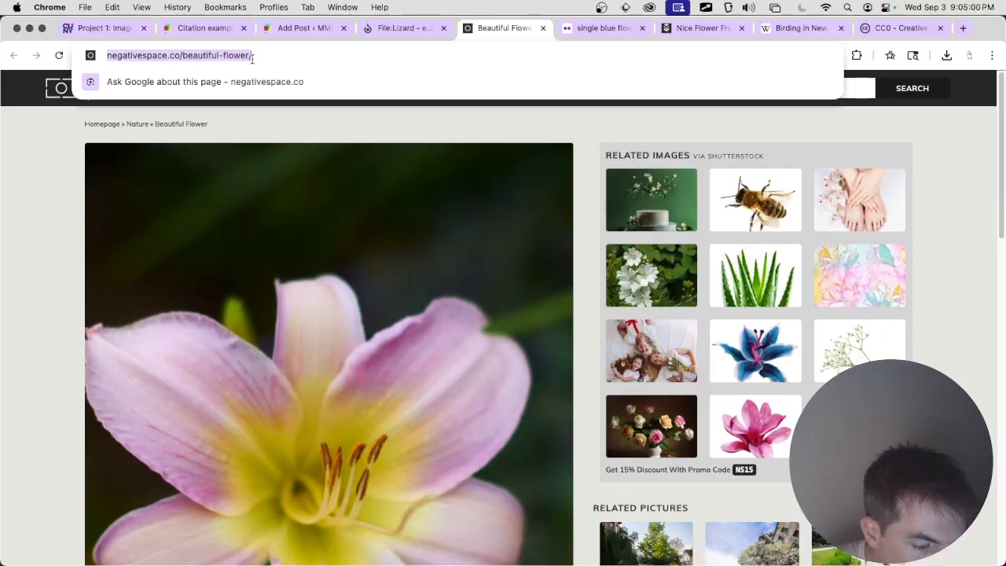
Step: Add the Negative Space flower page's web address to the end of the "Beautiful Flower" credit in the Open Lab post
click(306, 28)
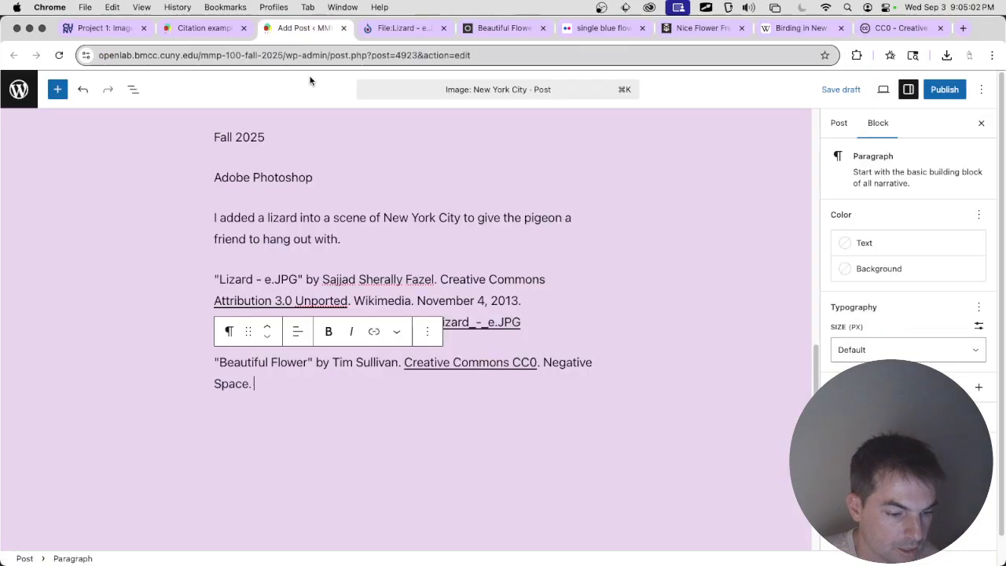
click(352, 384)
key(cmd+v)
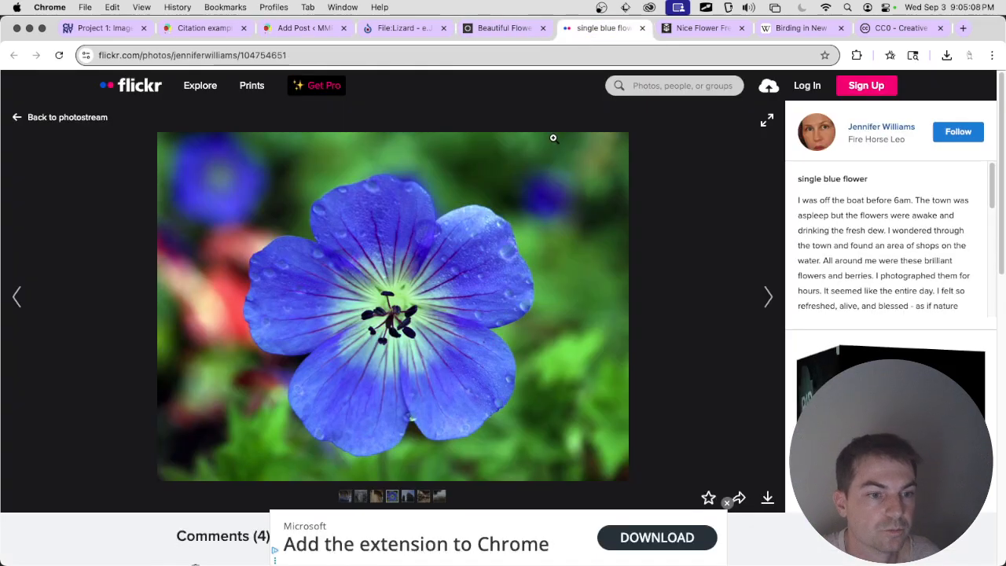
Step: Examine the Flickr "single blue flower" page for the photo's license and additional information
scroll(573, 190, down, 4)
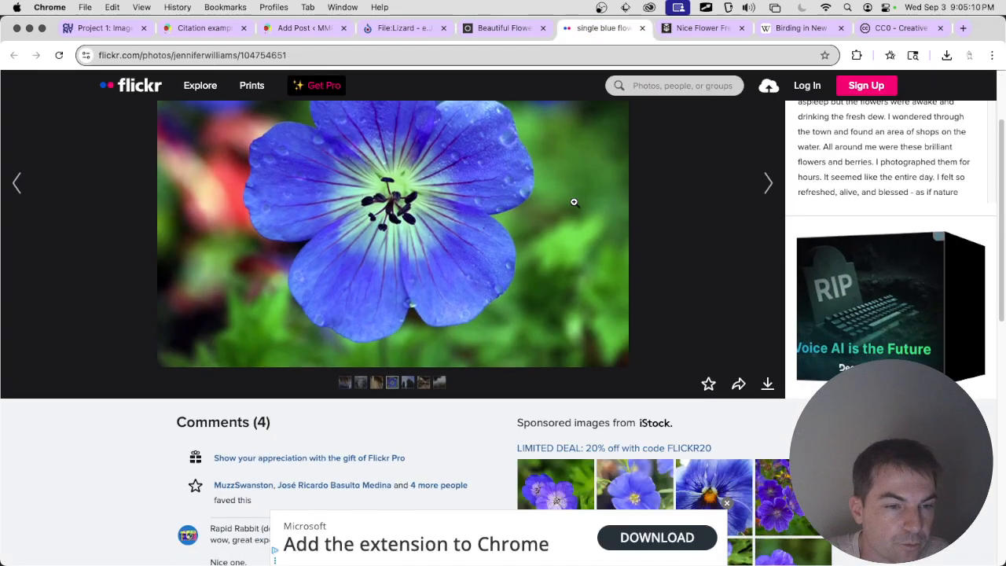
scroll(567, 206, down, 10)
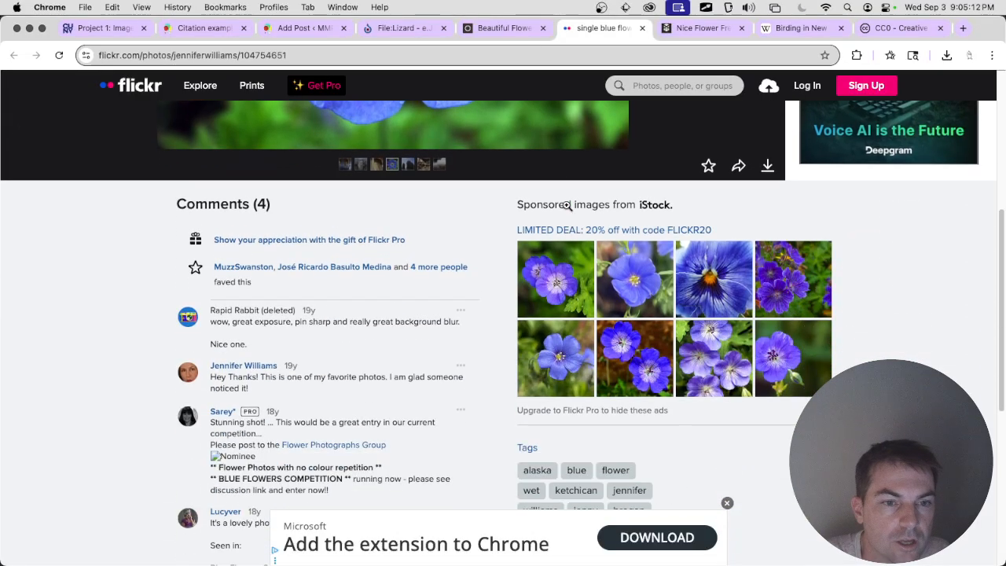
scroll(565, 206, up, 4)
scroll(560, 212, up, 10)
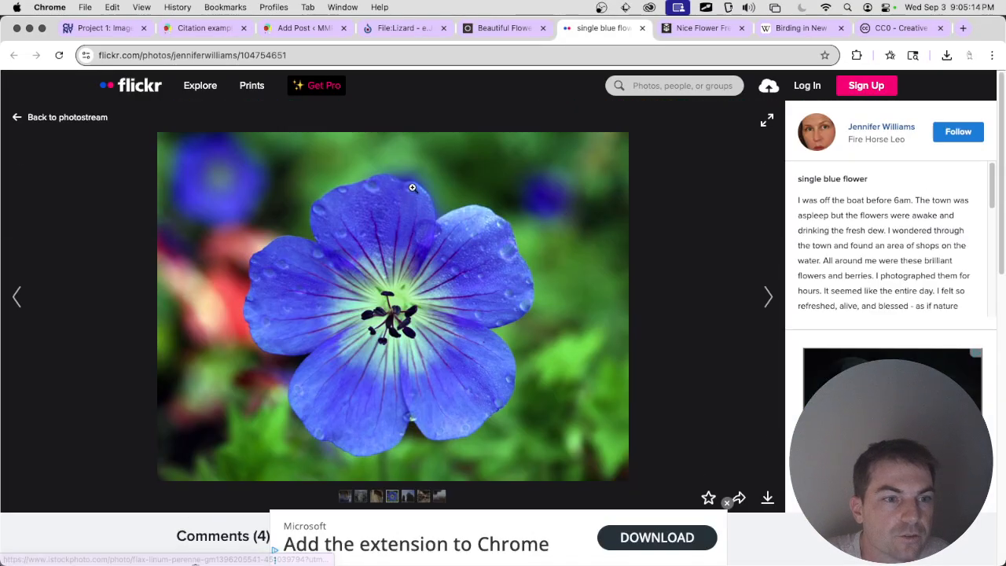
scroll(479, 210, down, 18)
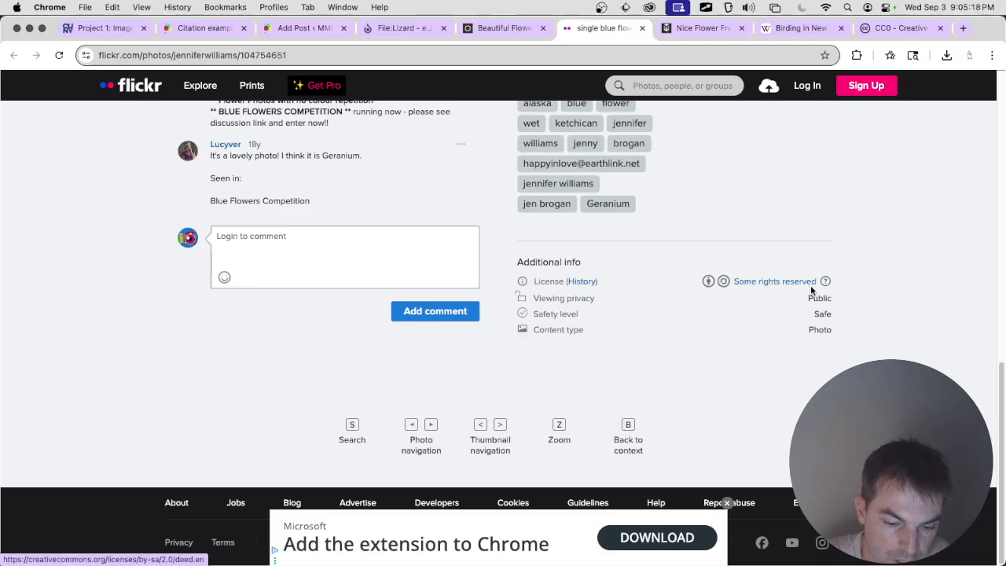
mouse_move(824, 286)
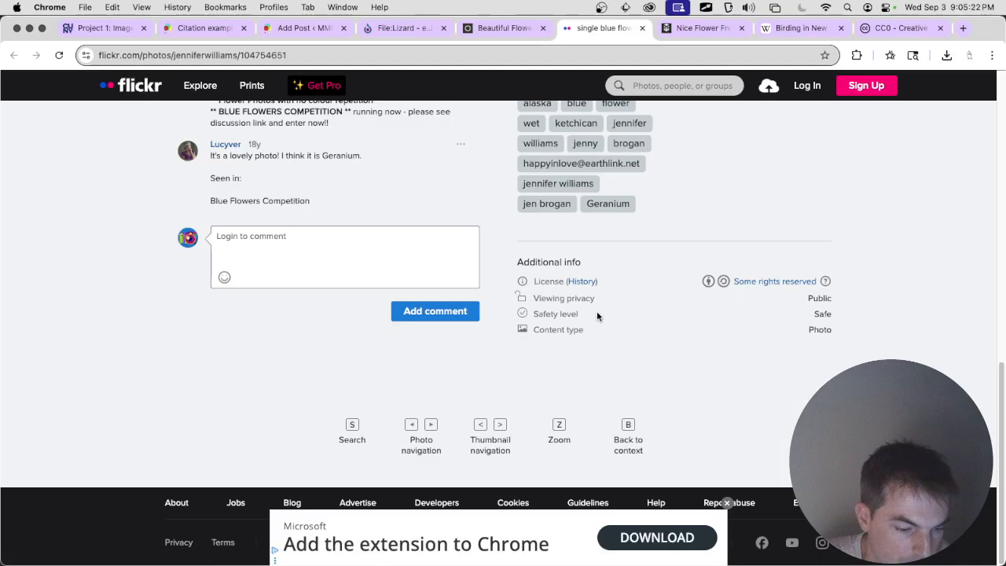
scroll(598, 311, up, 15)
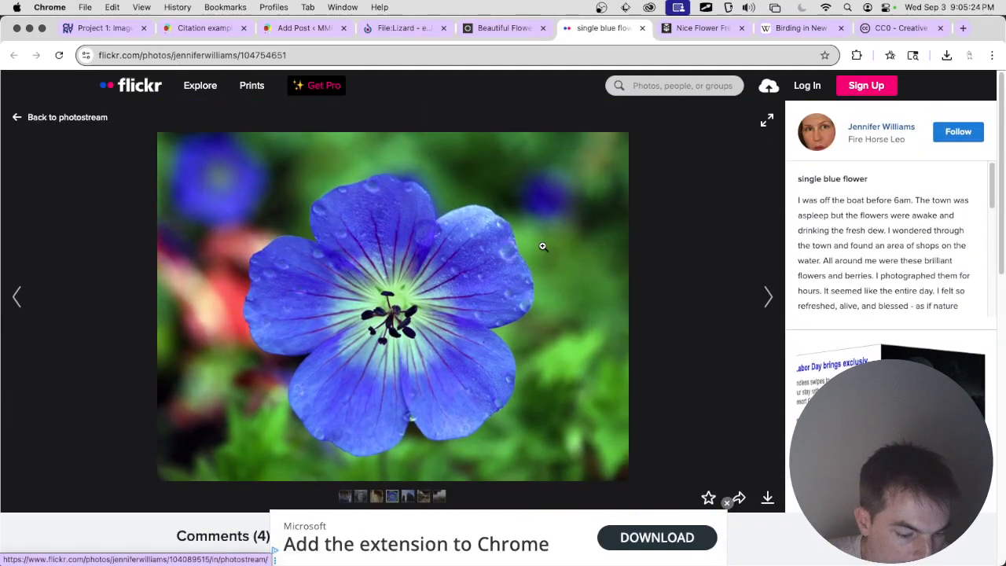
scroll(472, 378, down, 5)
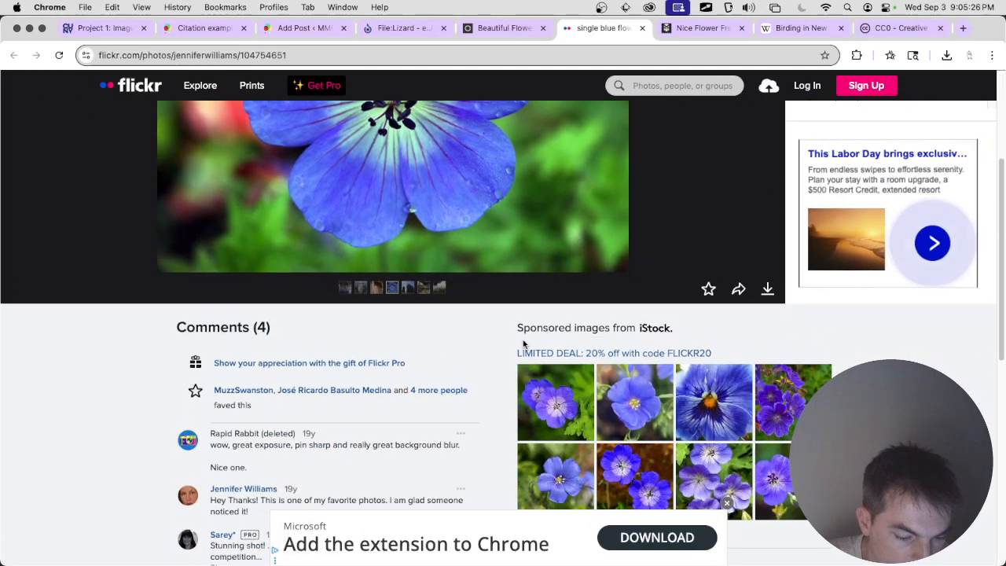
scroll(519, 358, down, 7)
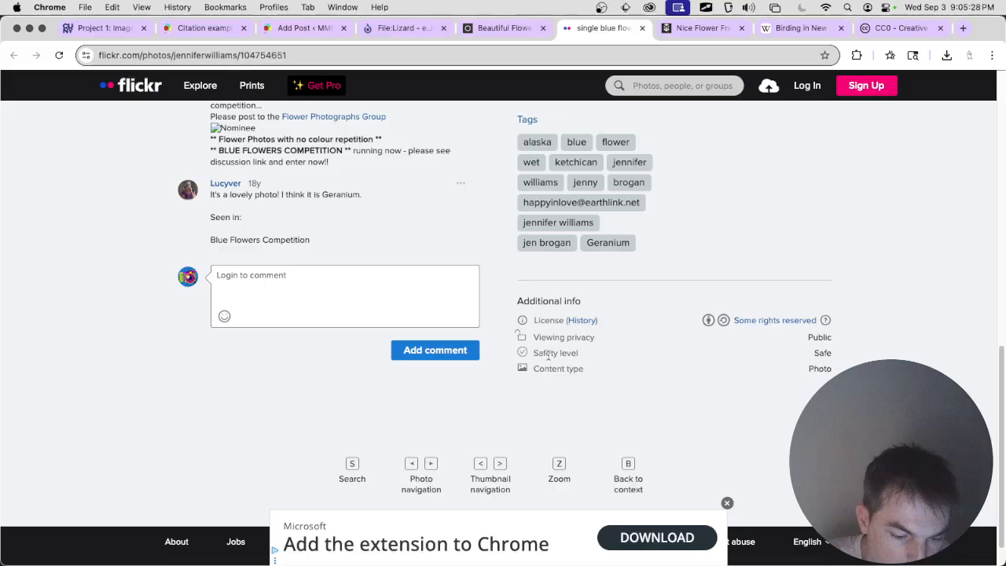
Step: Find the title of the Flickr blue flower photo and its upload date in the photo's description area
scroll(593, 299, up, 12)
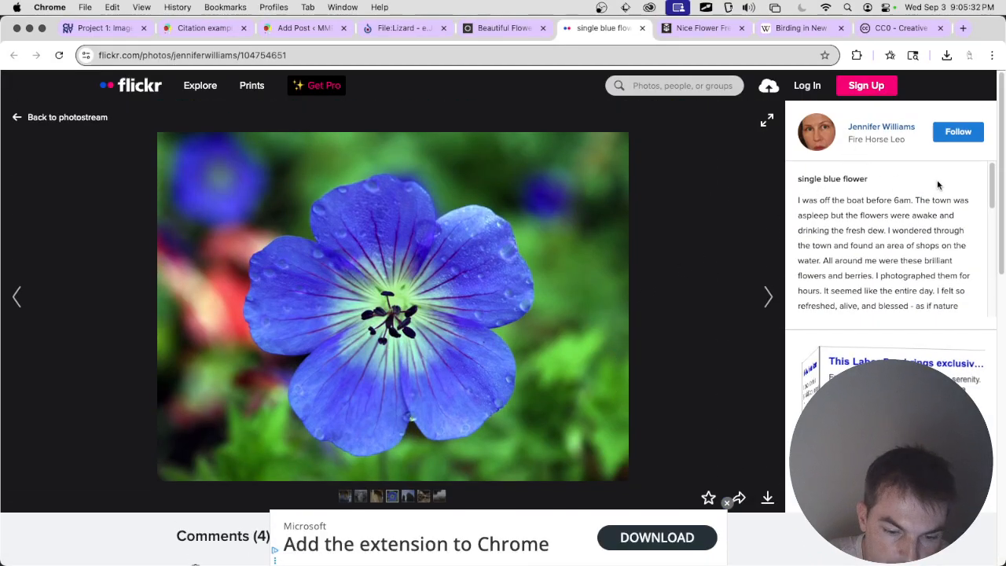
drag(821, 180, 810, 181)
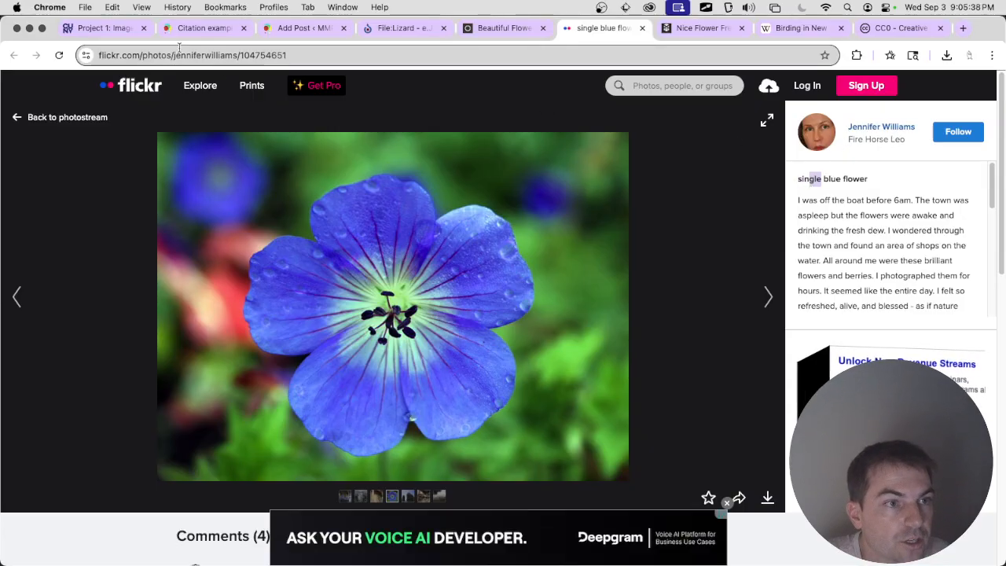
scroll(561, 202, down, 10)
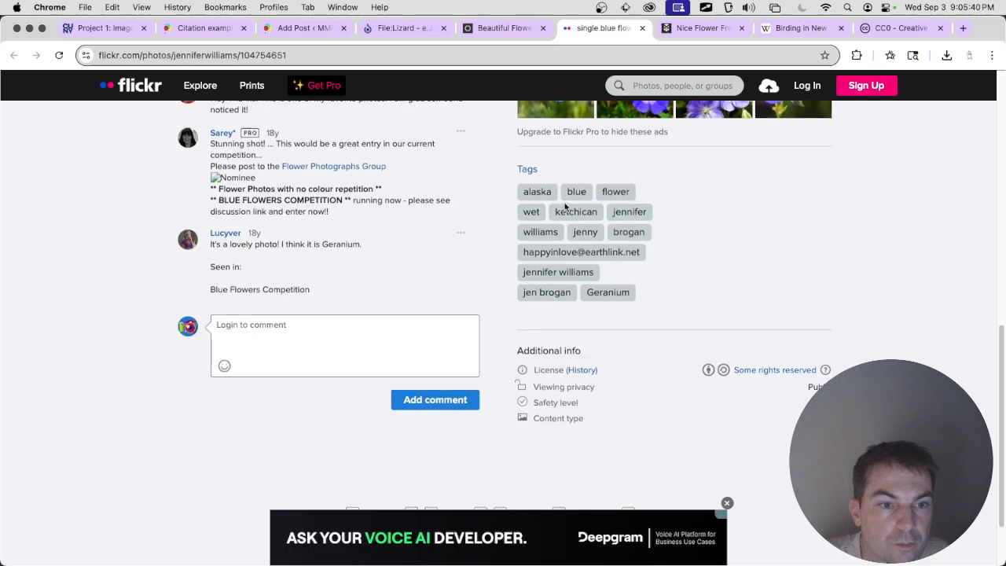
scroll(565, 208, down, 2)
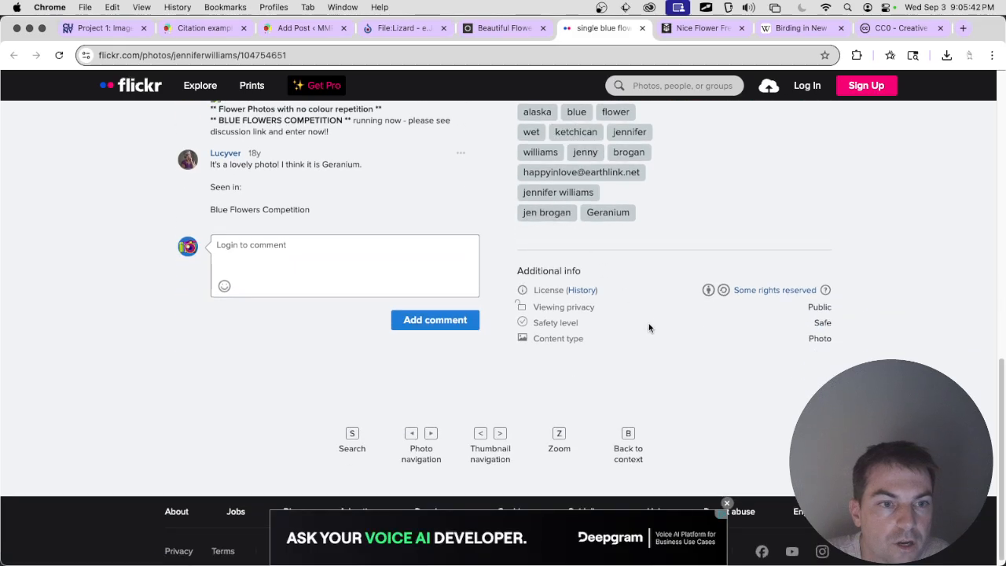
scroll(641, 317, up, 15)
scroll(559, 312, down, 3)
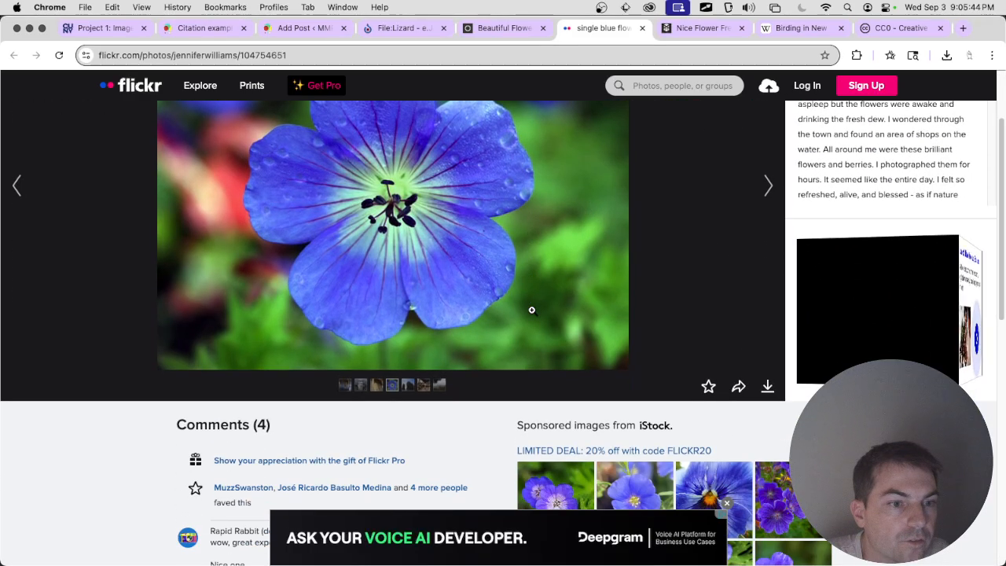
scroll(531, 309, down, 5)
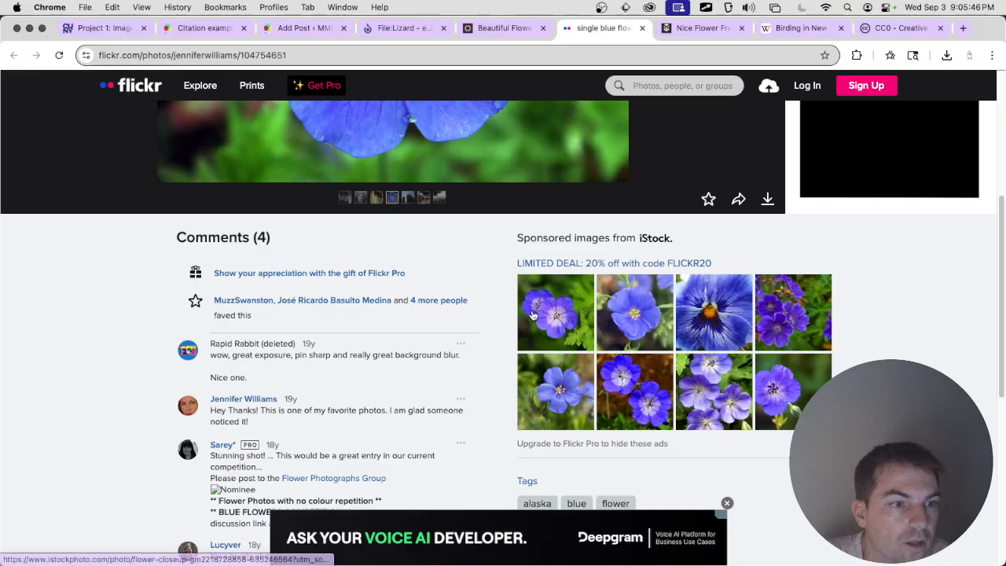
scroll(532, 314, down, 7)
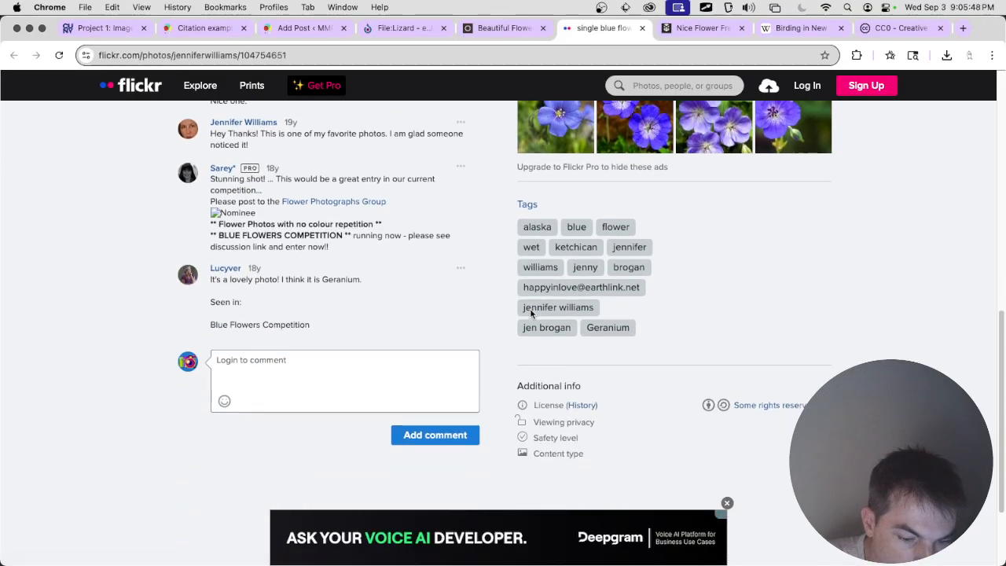
scroll(538, 311, down, 3)
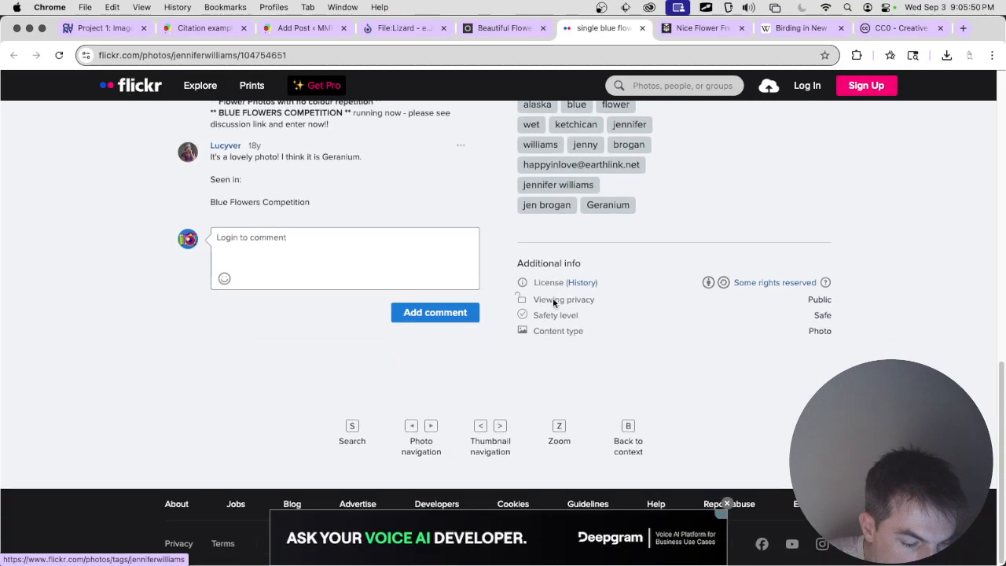
scroll(554, 306, up, 11)
scroll(555, 307, up, 7)
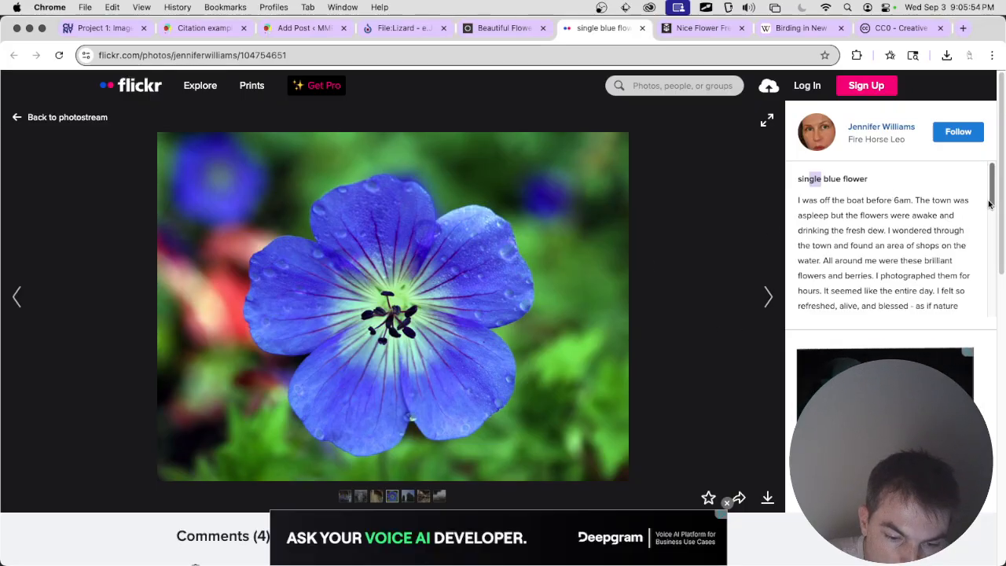
scroll(995, 284, down, 10)
scroll(995, 284, down, 3)
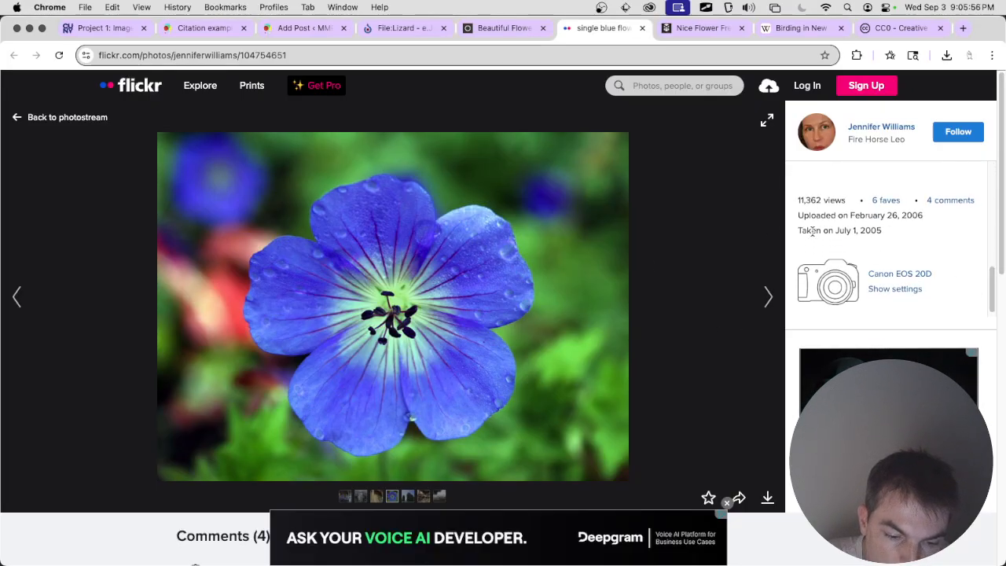
drag(798, 211, 930, 220)
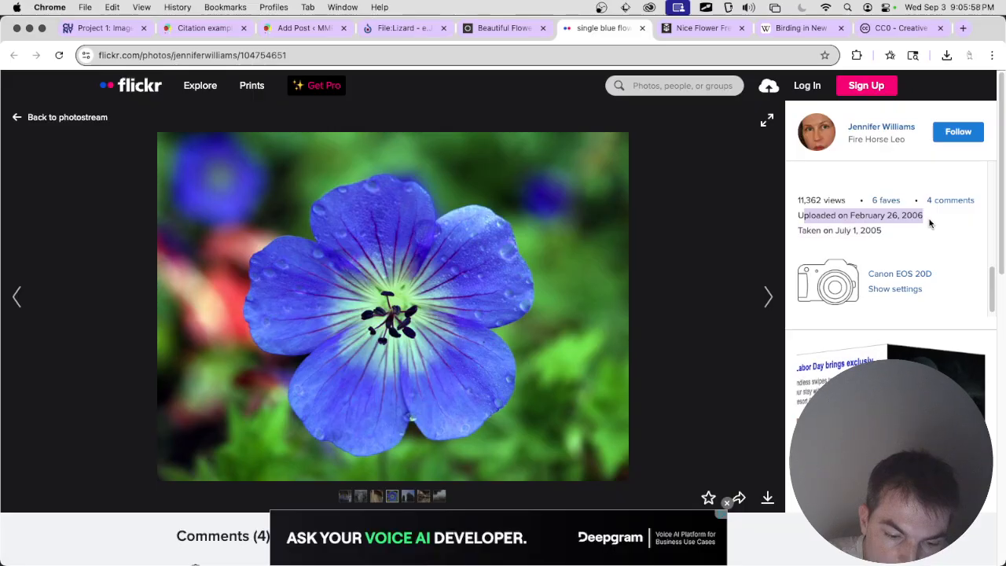
click(930, 220)
drag(850, 214, 958, 228)
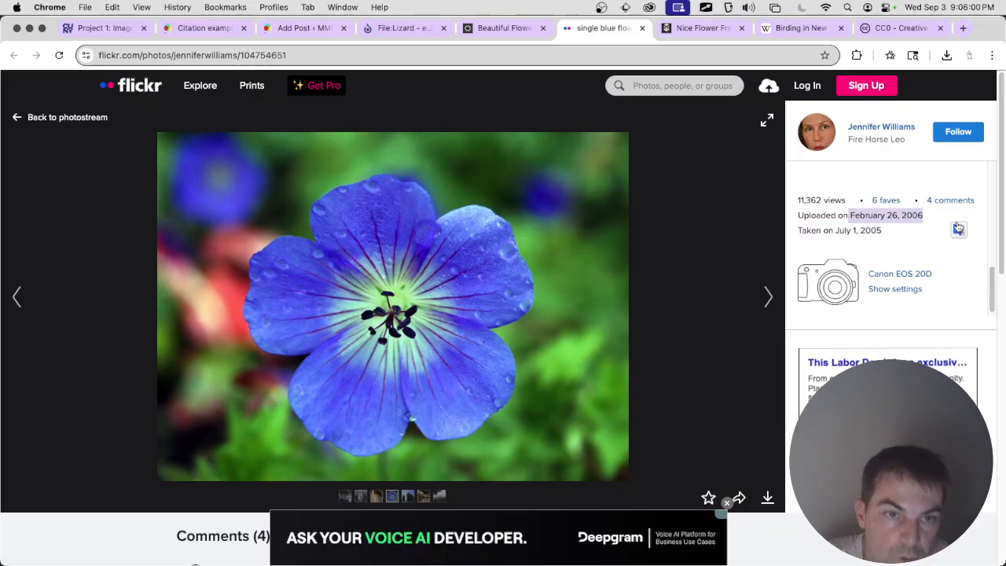
Step: Examine the PublicDomainPictures "Nice Flower" page for the image's title, license, author and other credit details
click(695, 28)
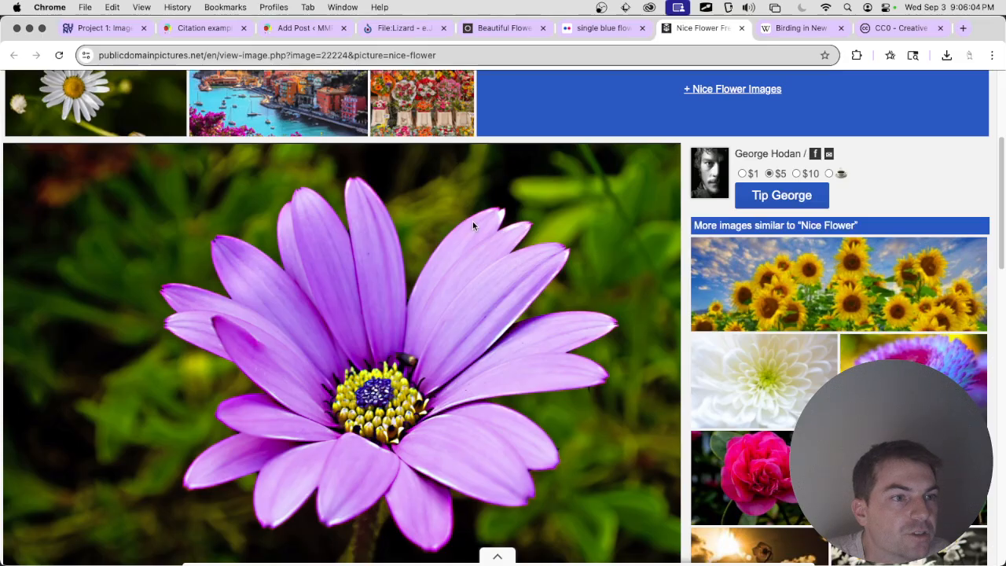
scroll(473, 221, down, 5)
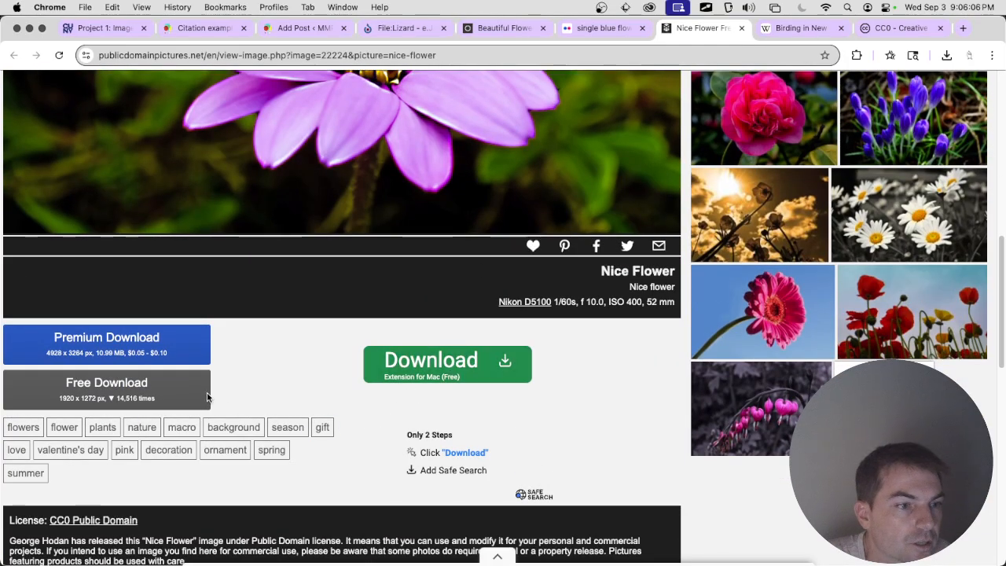
scroll(223, 376, down, 1)
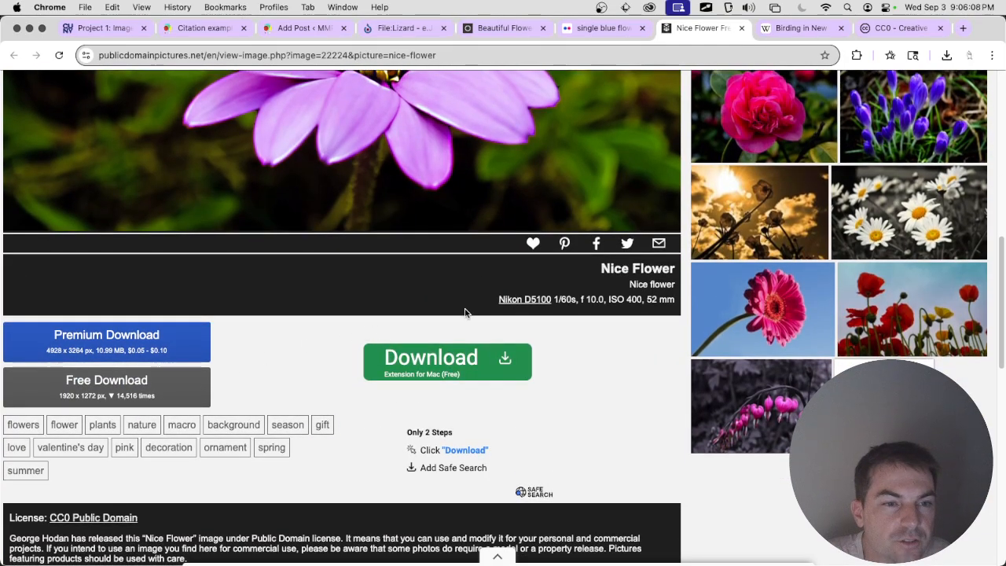
drag(605, 271, 672, 270)
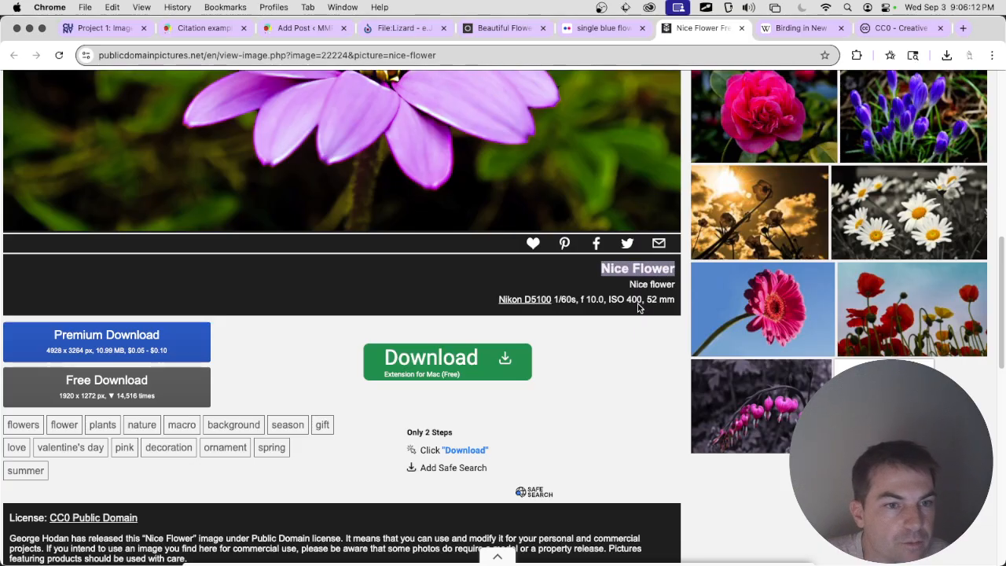
scroll(353, 312, down, 5)
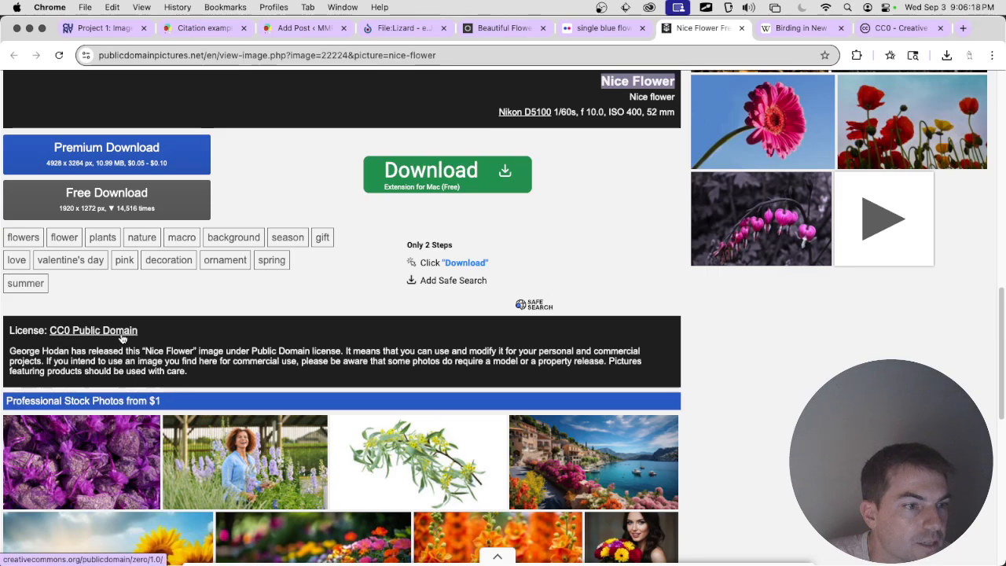
drag(67, 350, 4, 354)
mouse_move(45, 352)
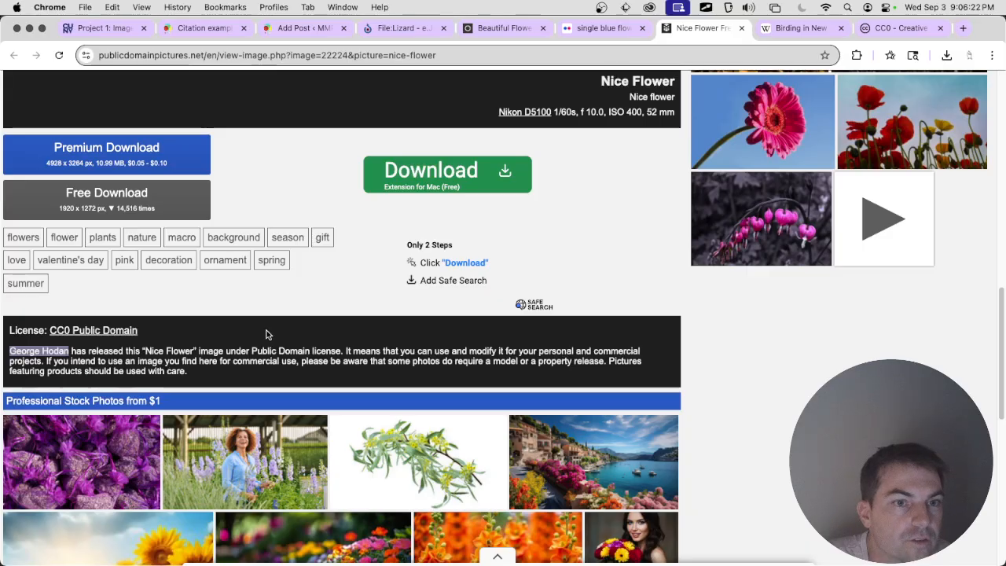
scroll(266, 335, down, 3)
scroll(267, 336, down, 5)
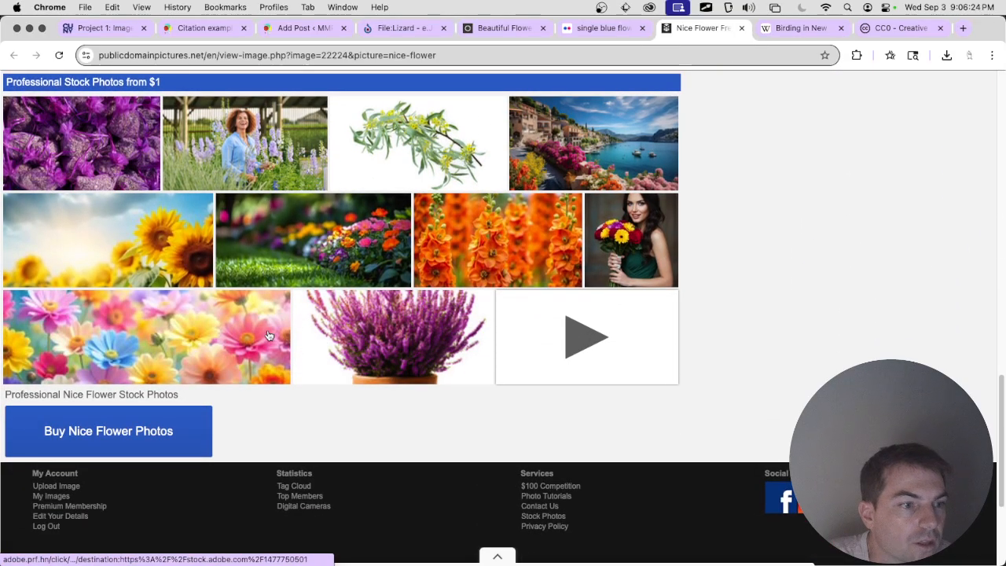
scroll(266, 334, down, 5)
scroll(265, 332, up, 20)
scroll(274, 327, down, 5)
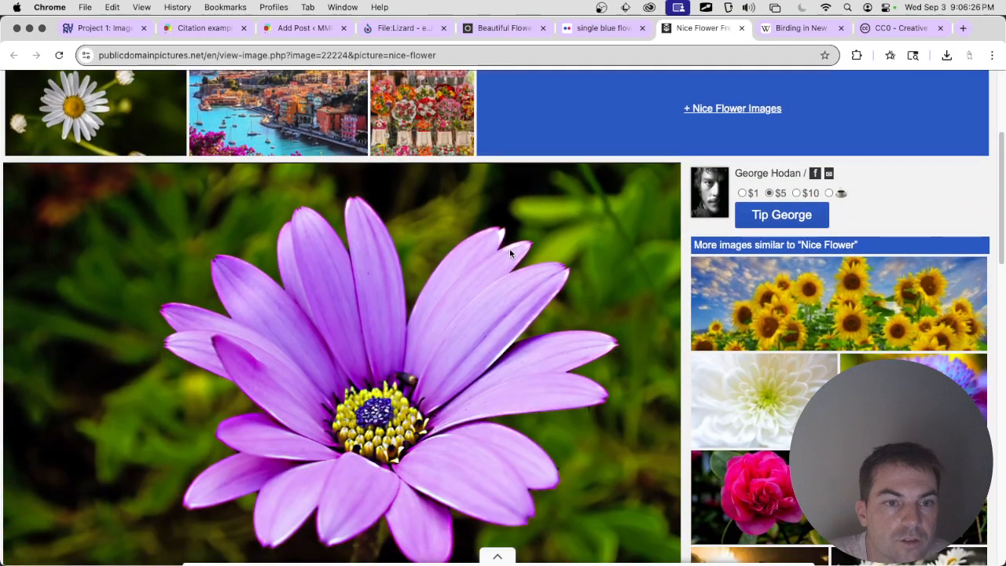
scroll(436, 312, down, 8)
scroll(436, 312, up, 10)
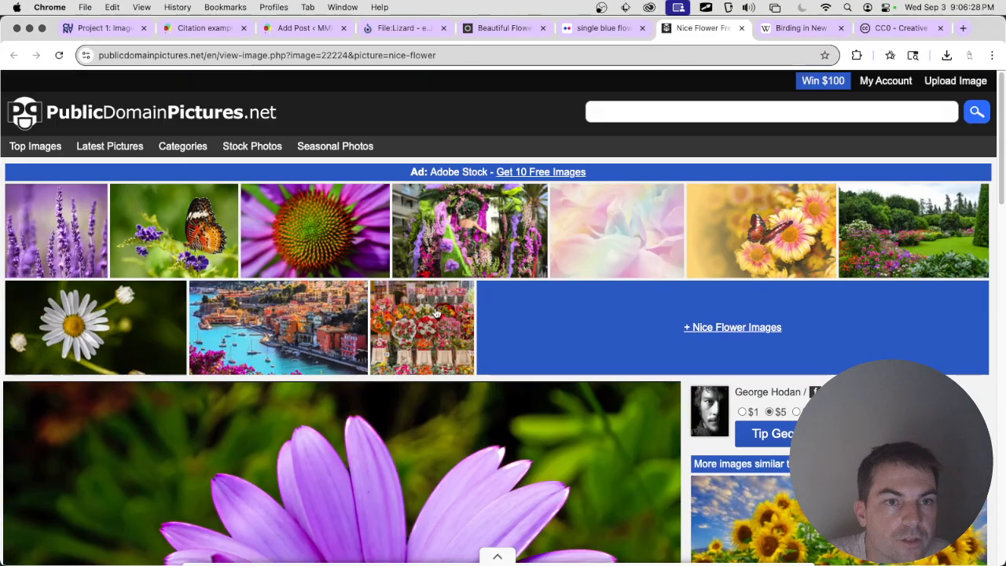
Step: Open the feral pigeon image from the "Birding in New York City" article and examine its Wikimedia Commons details for author, date and license
click(795, 27)
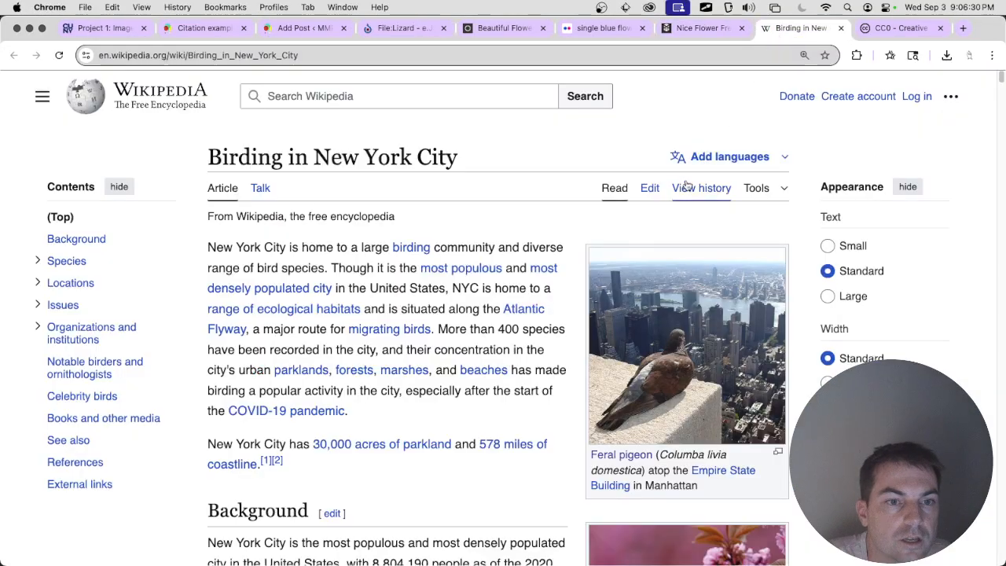
click(686, 330)
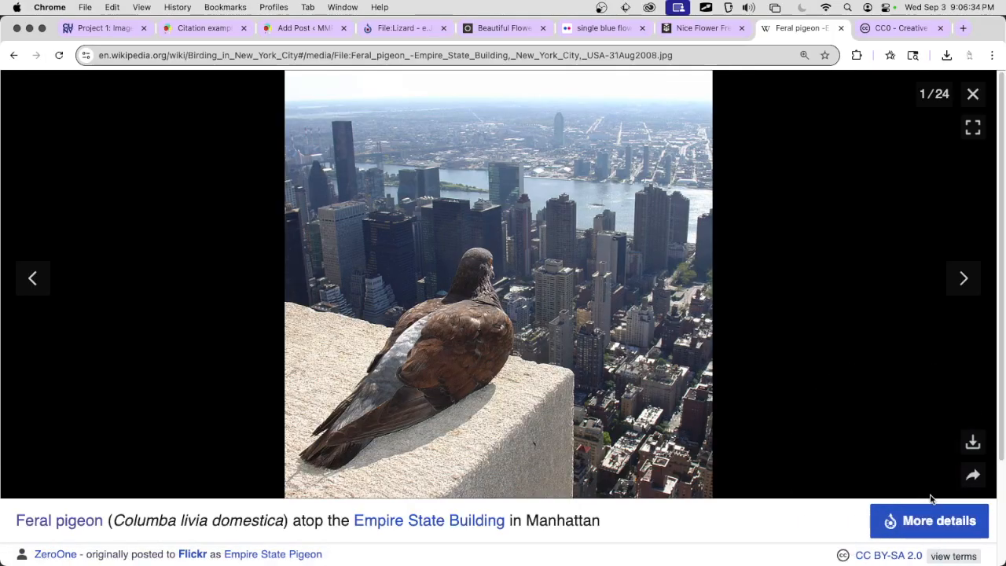
right_click(915, 519)
click(957, 531)
click(951, 522)
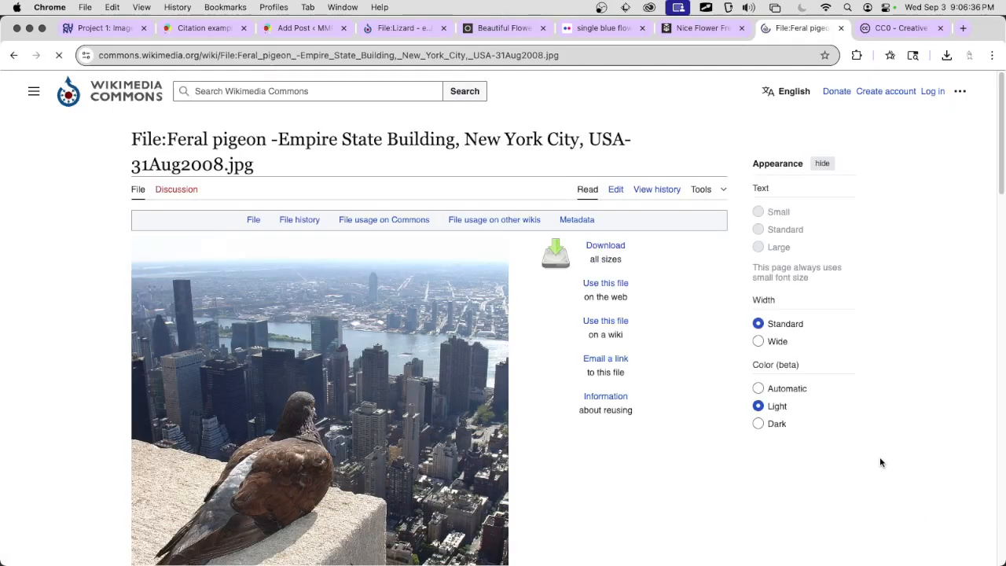
scroll(668, 338, down, 10)
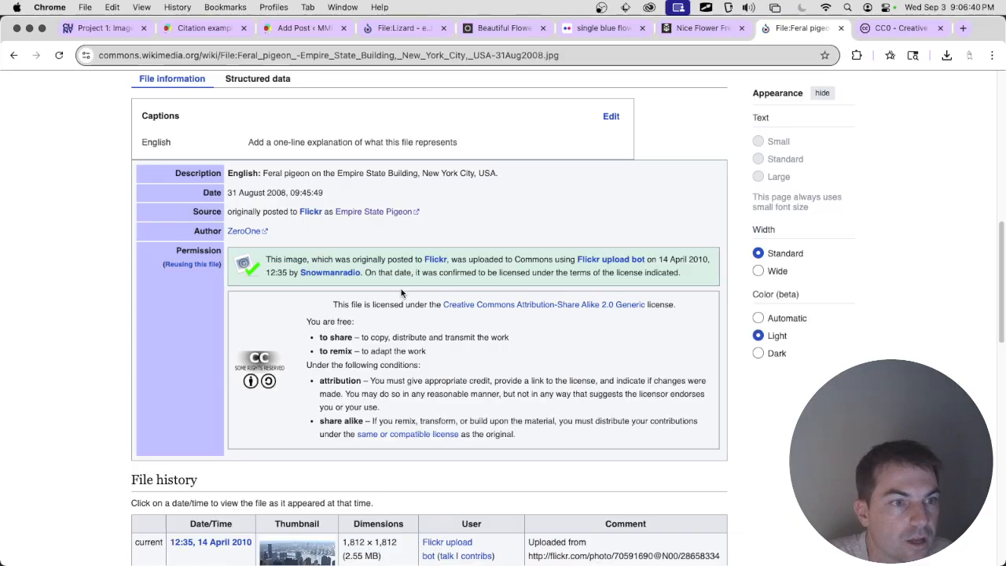
Step: Check the pigeon photo's file history and license details on Wikimedia Commons, and review the citation example's format
scroll(341, 283, down, 4)
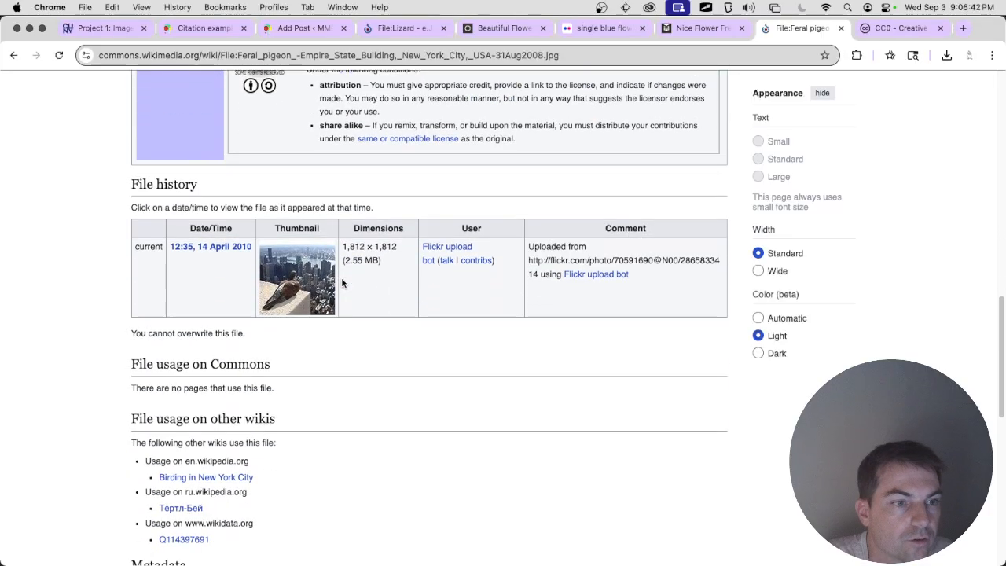
scroll(334, 287, up, 5)
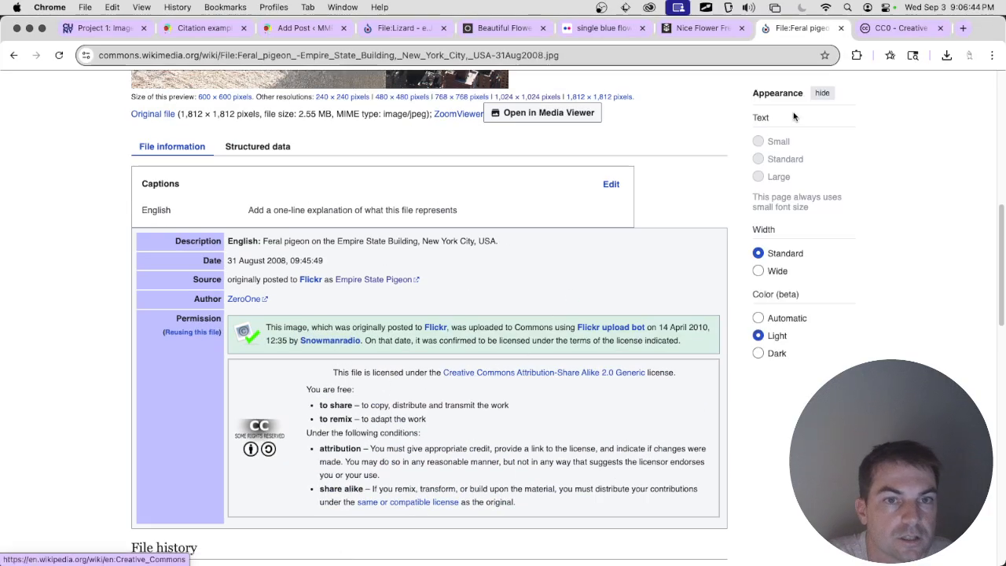
click(301, 28)
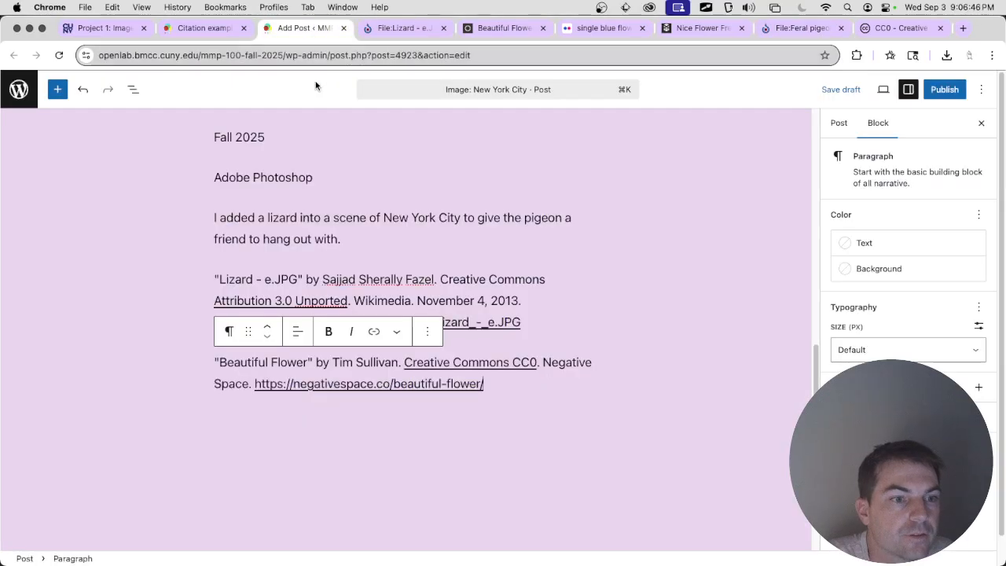
click(235, 32)
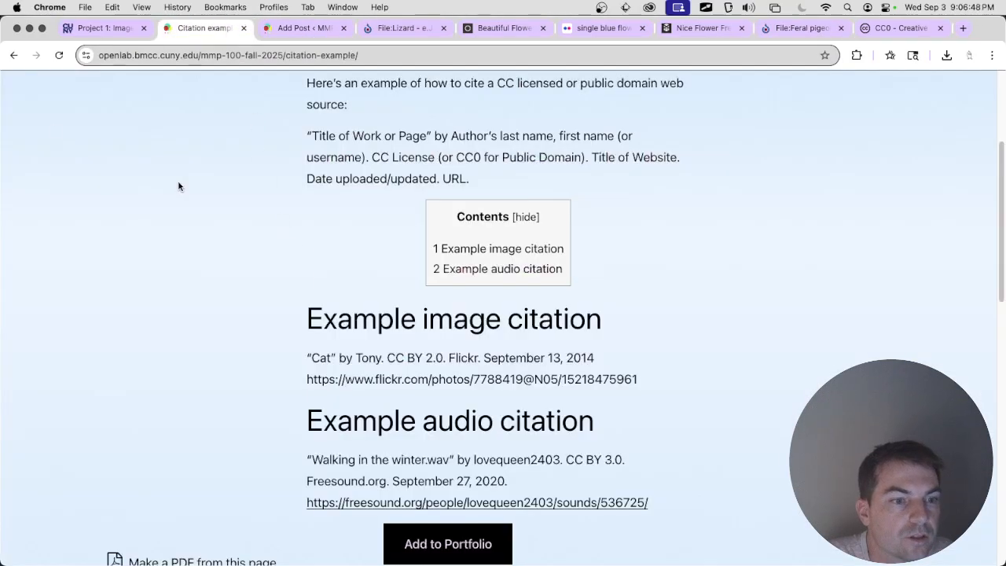
Step: Return to the course's Image project page and review which files the submission section requires for Brightspace
click(13, 55)
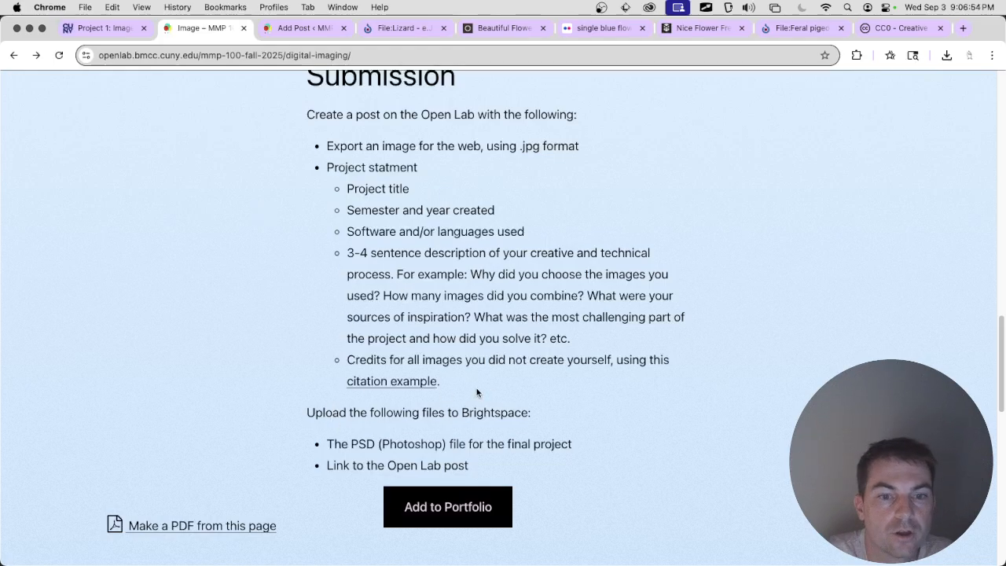
drag(293, 410, 532, 414)
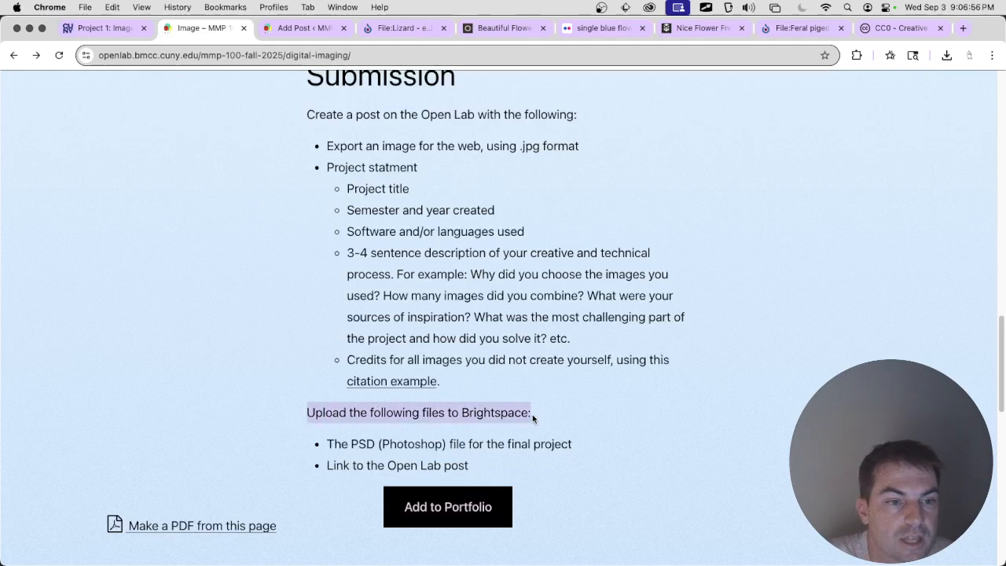
click(532, 414)
drag(328, 445, 574, 447)
click(574, 446)
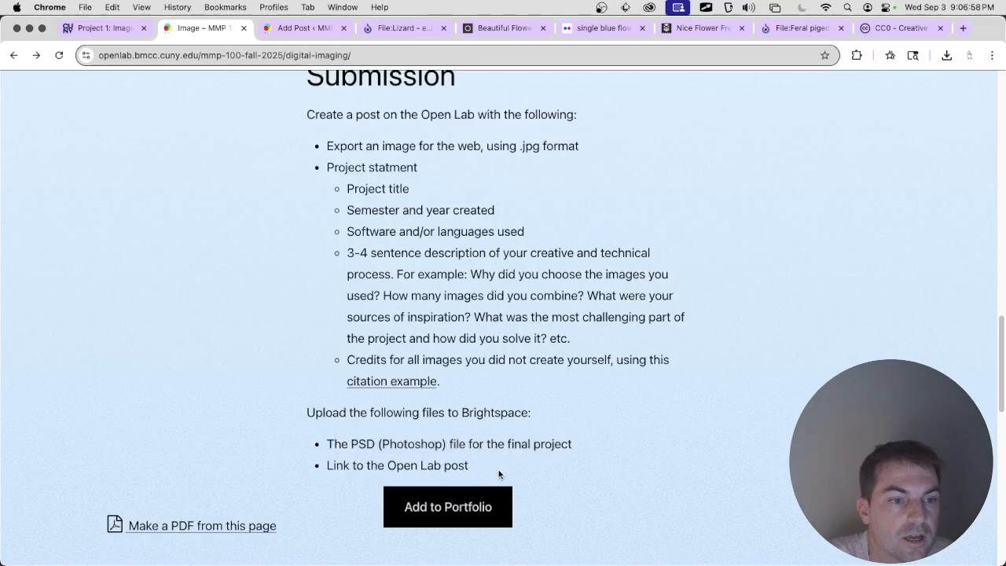
Step: Publish the "Image: New York City" post and copy its post address
click(293, 29)
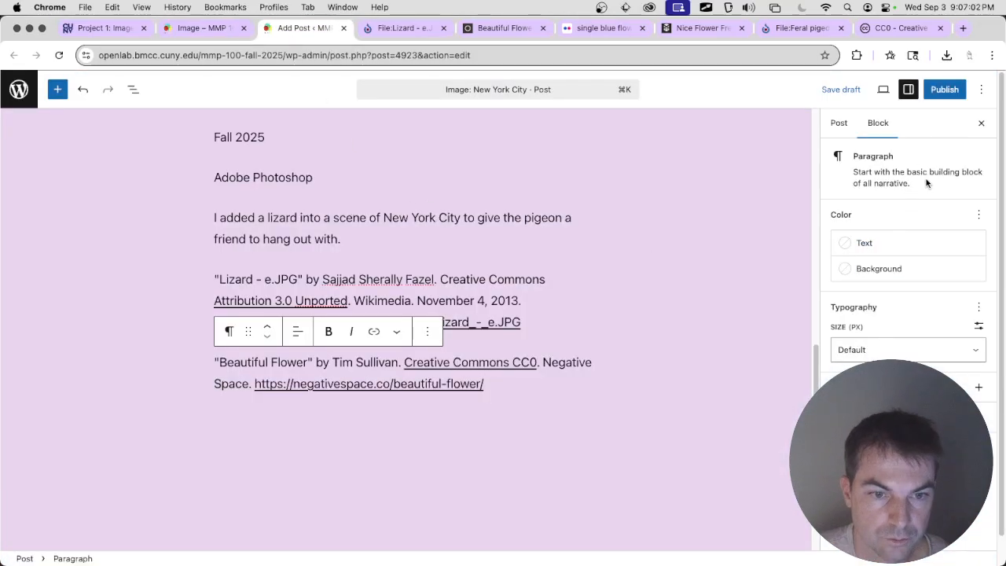
click(944, 90)
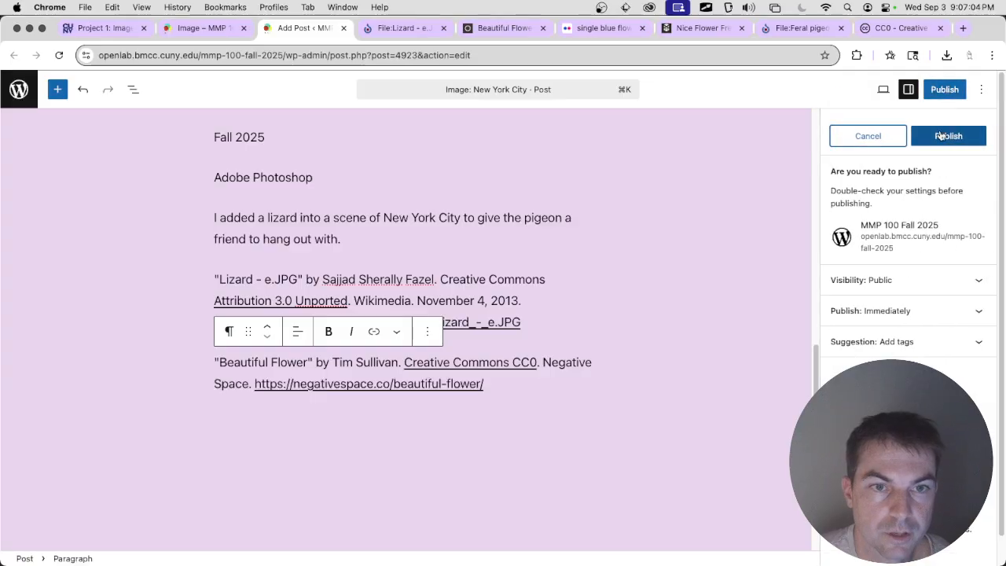
click(942, 136)
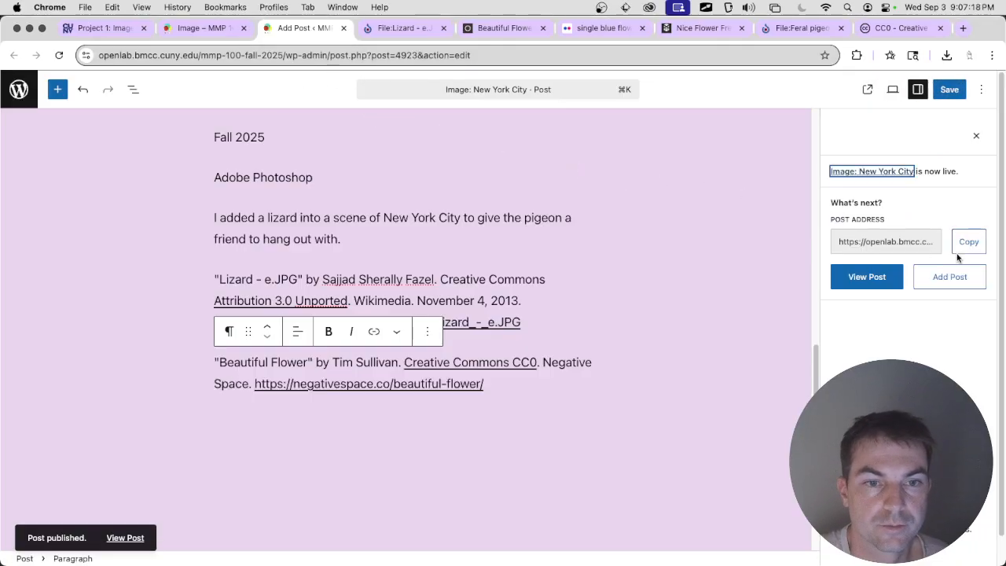
click(959, 250)
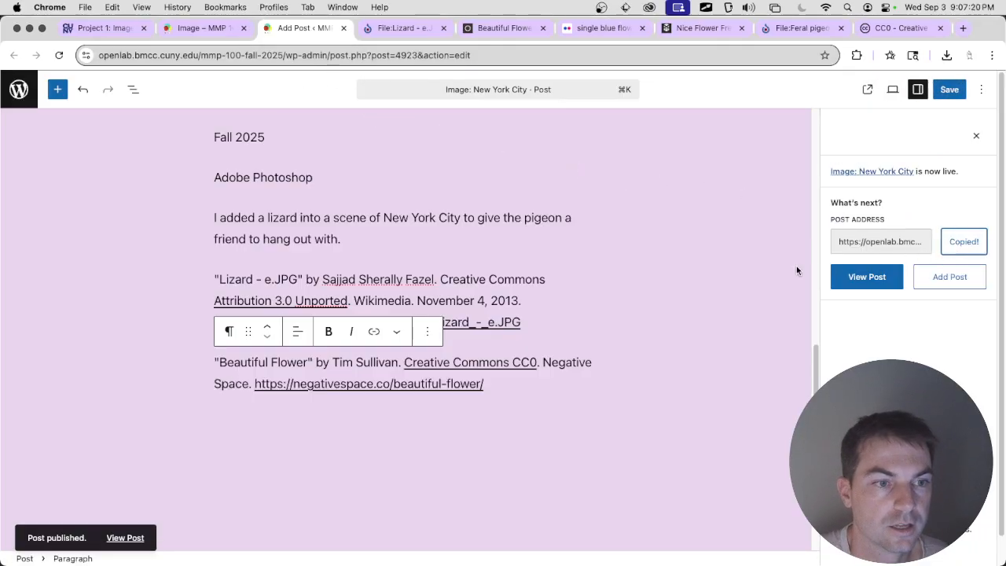
Step: View the published "Image: New York City" post to check its image, statement and credits, and return to the editor
click(864, 277)
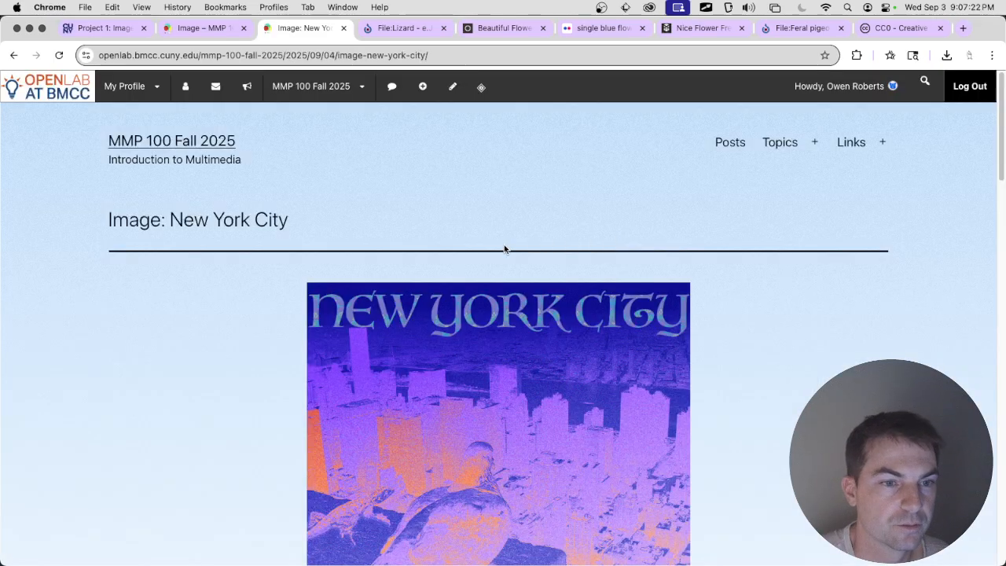
scroll(504, 250, down, 10)
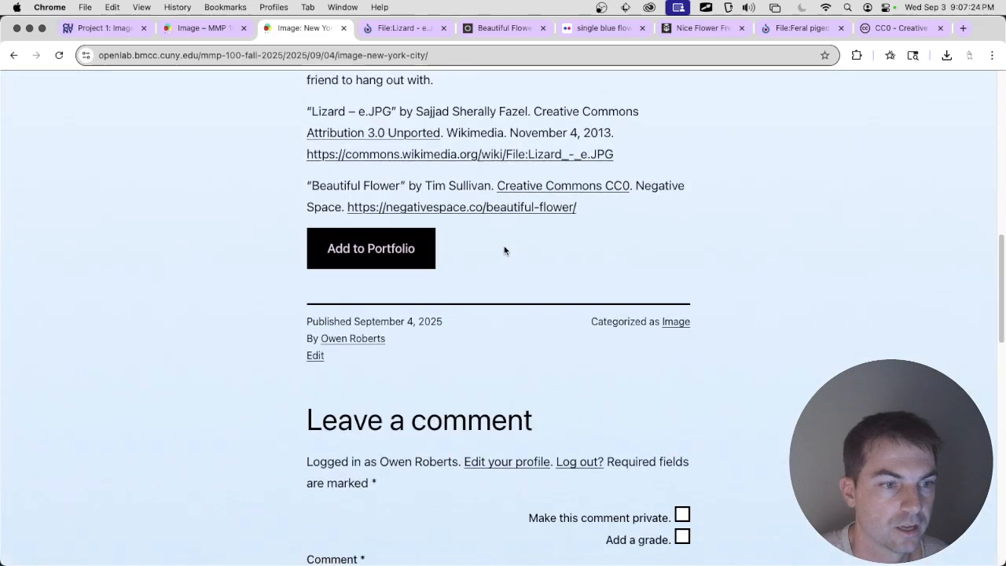
scroll(505, 250, up, 10)
click(13, 55)
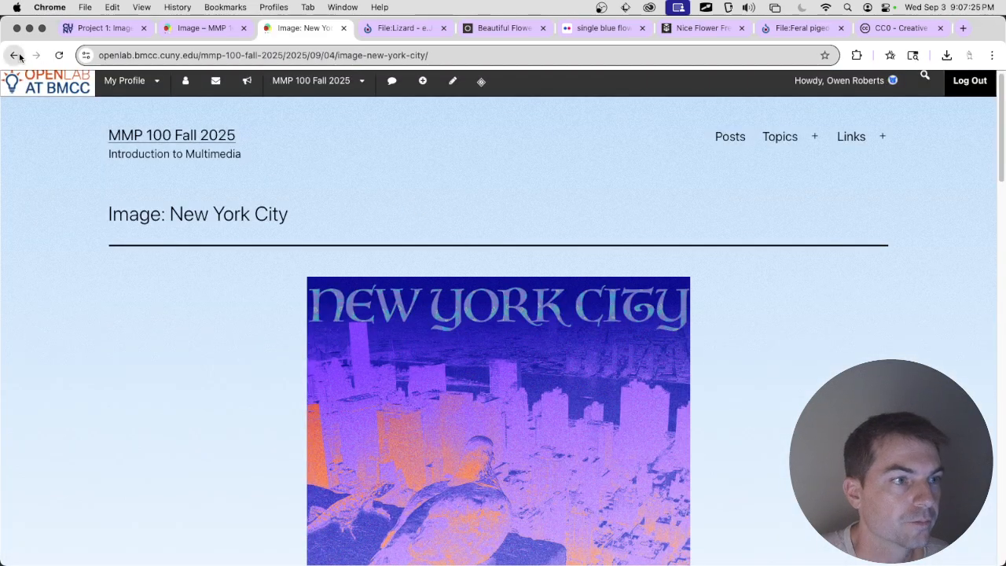
Step: Paste the copied Open Lab post link into the comments of the Brightspace Project 1 submission
click(94, 29)
click(314, 418)
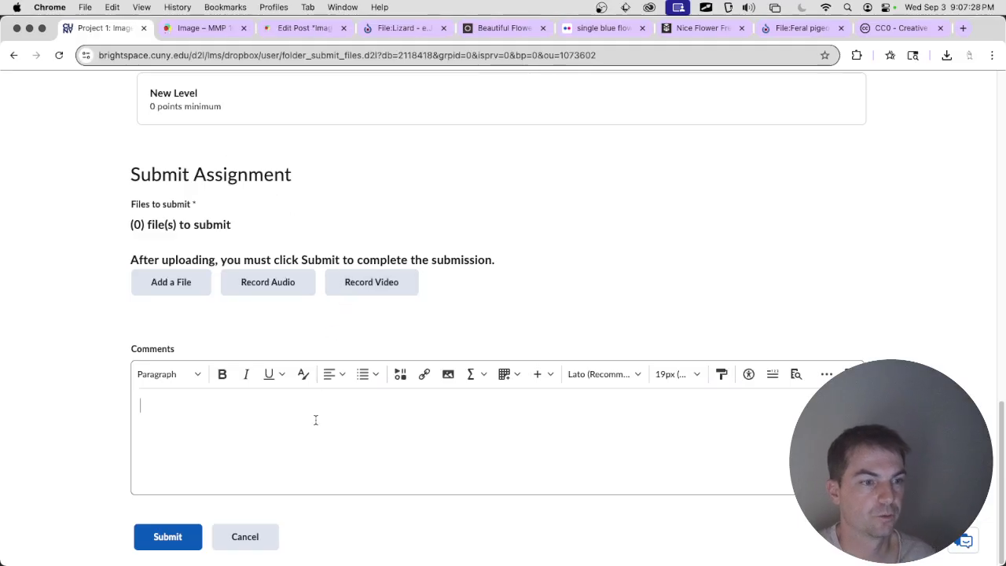
key(super+v)
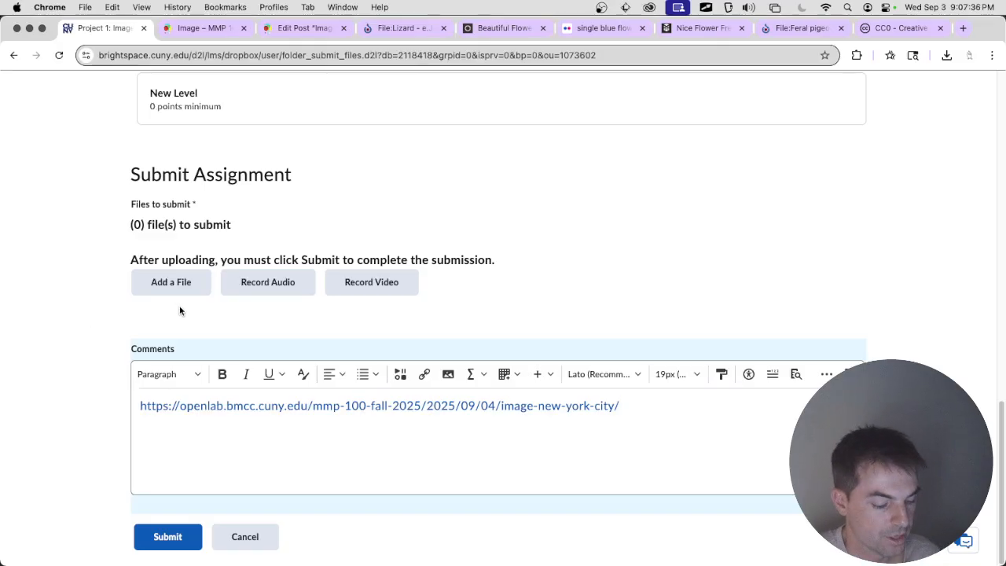
Step: Switch to Finder and inspect the composite.psd and pattern.psd files in the Image folder
key(super+Tab)
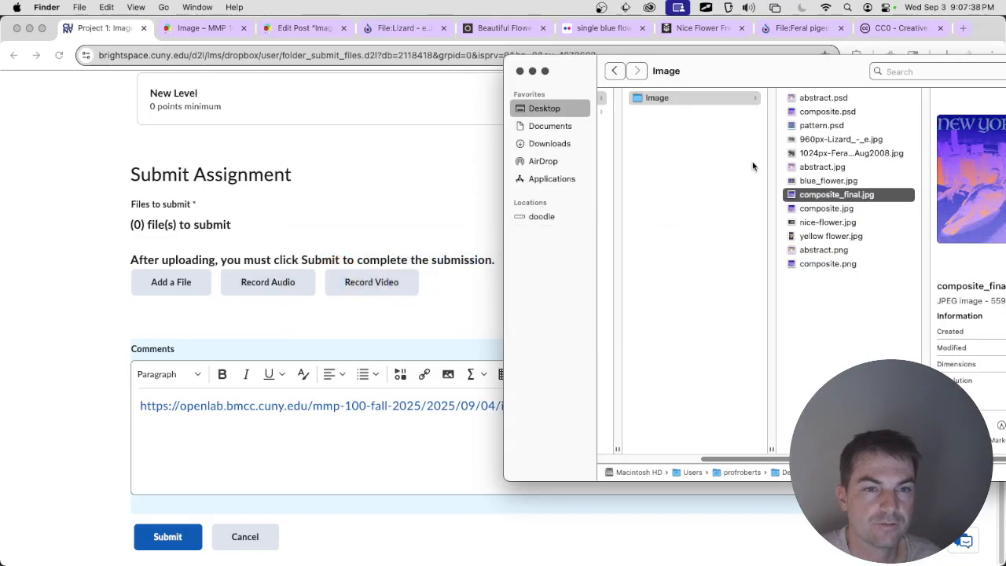
drag(773, 72, 355, 97)
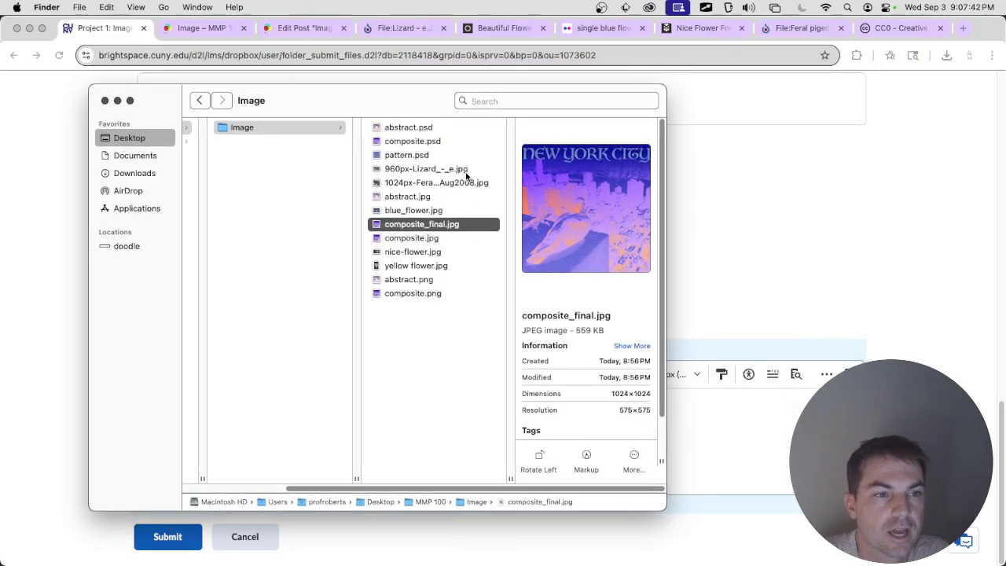
click(441, 143)
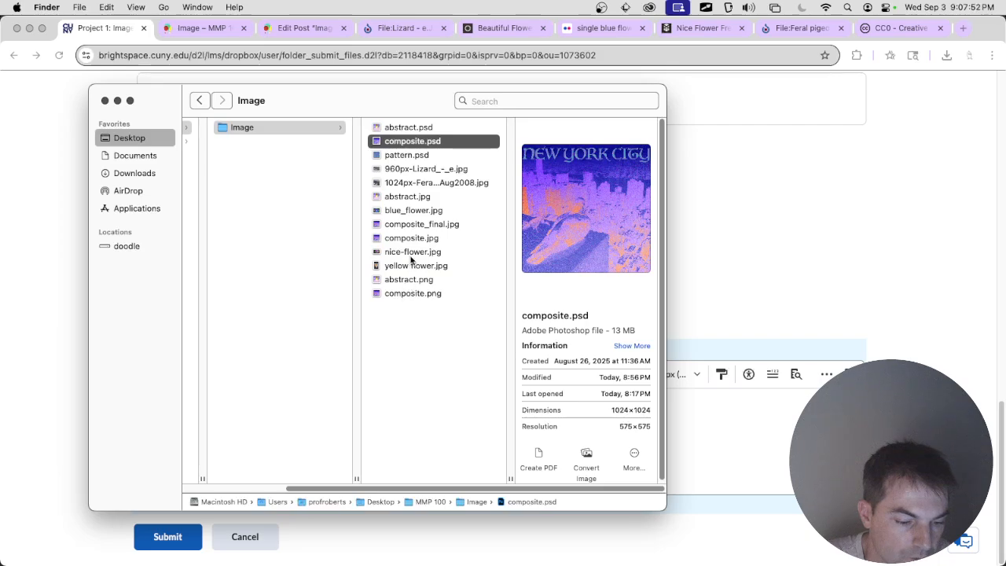
click(410, 157)
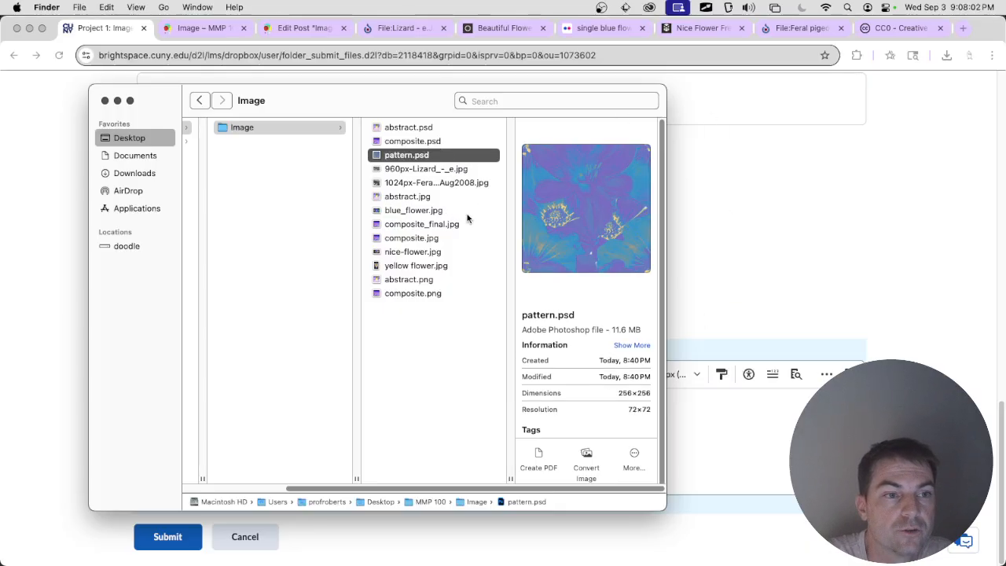
click(427, 319)
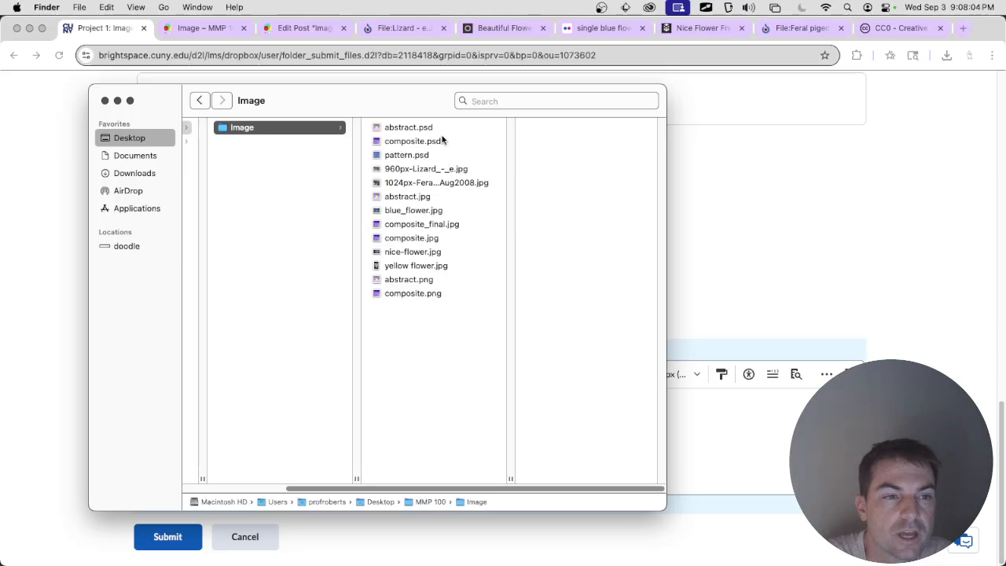
Step: Compress composite.psd and pattern.psd together into one zip archive in the Image folder
drag(398, 104, 613, 112)
click(669, 163)
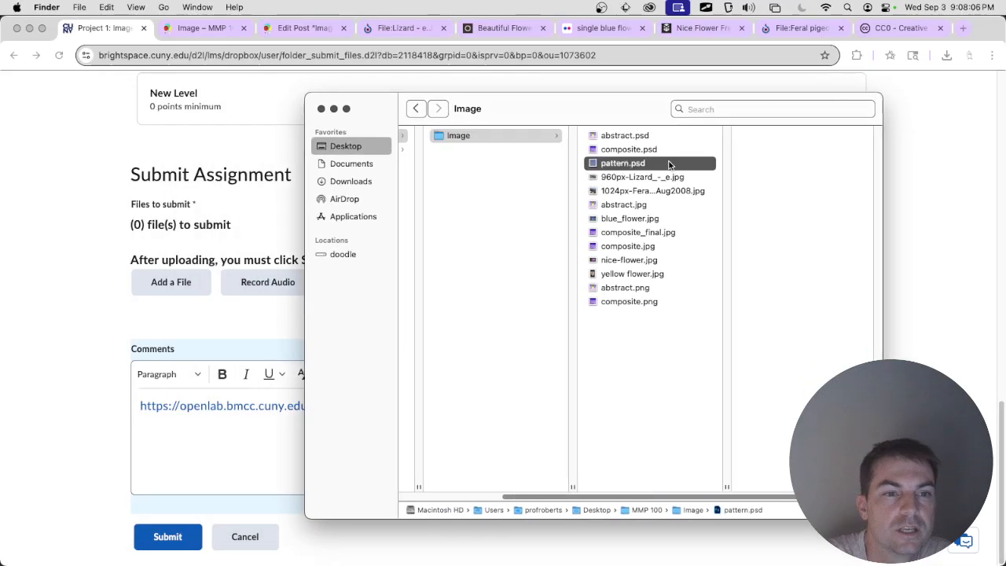
shift+click(653, 149)
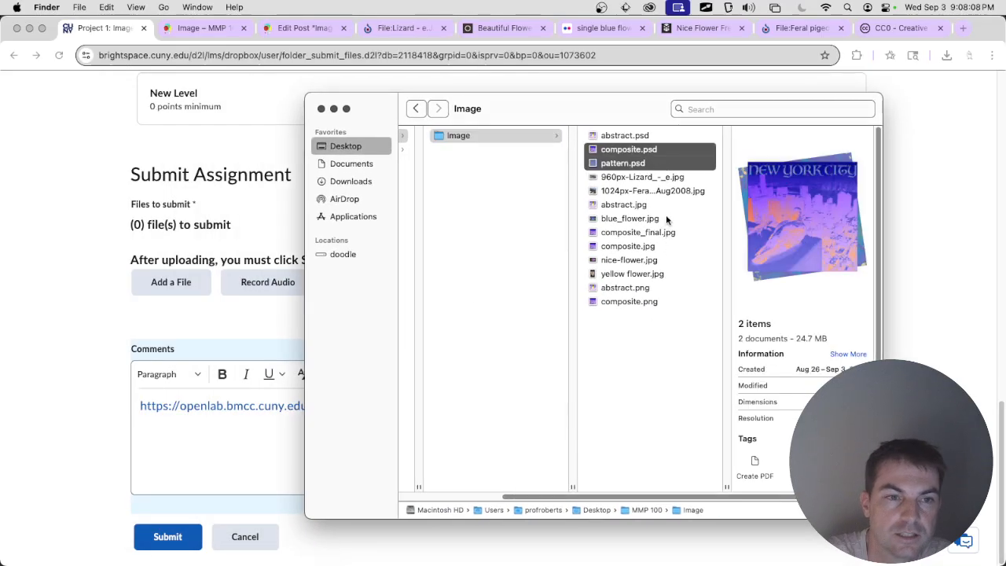
right_click(667, 154)
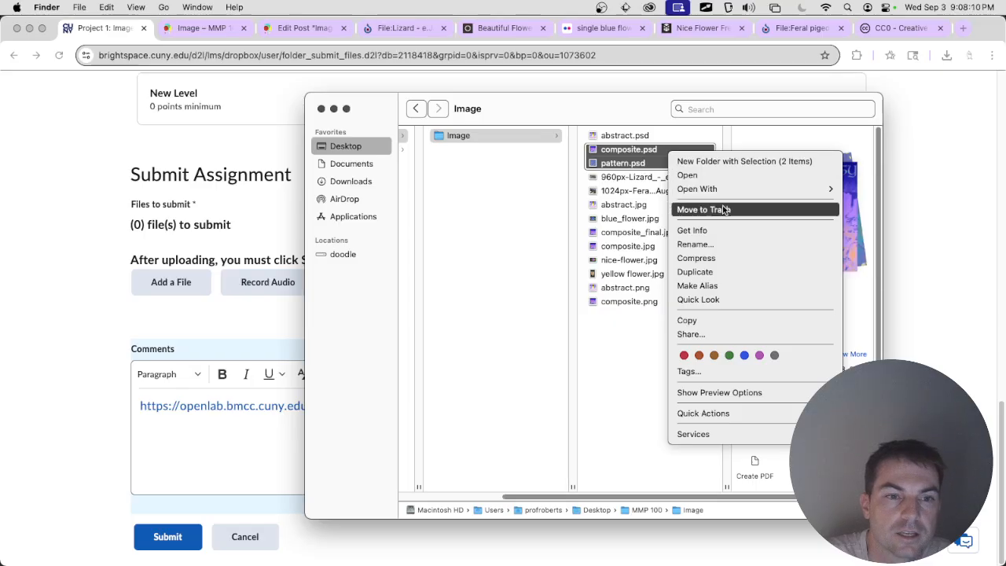
click(716, 259)
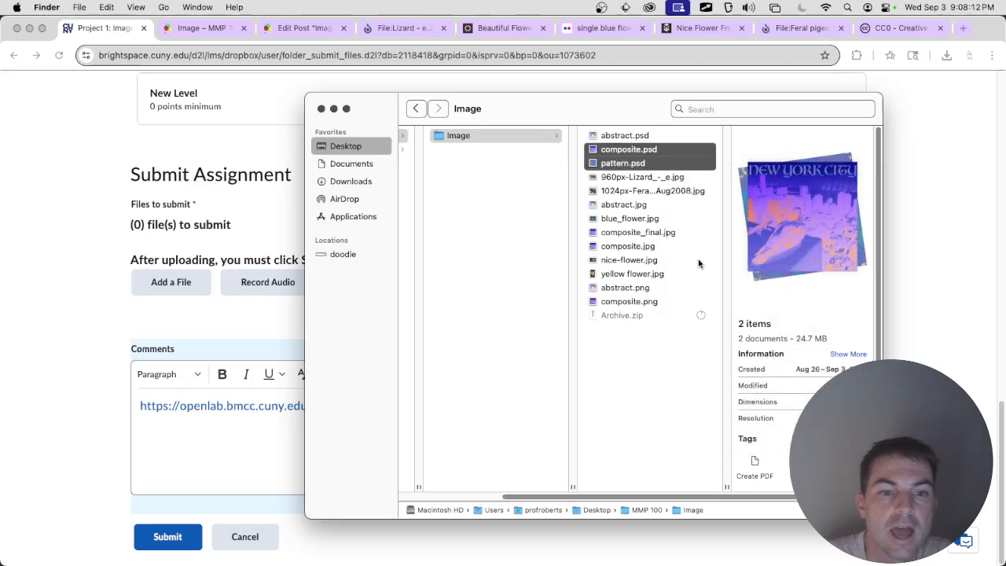
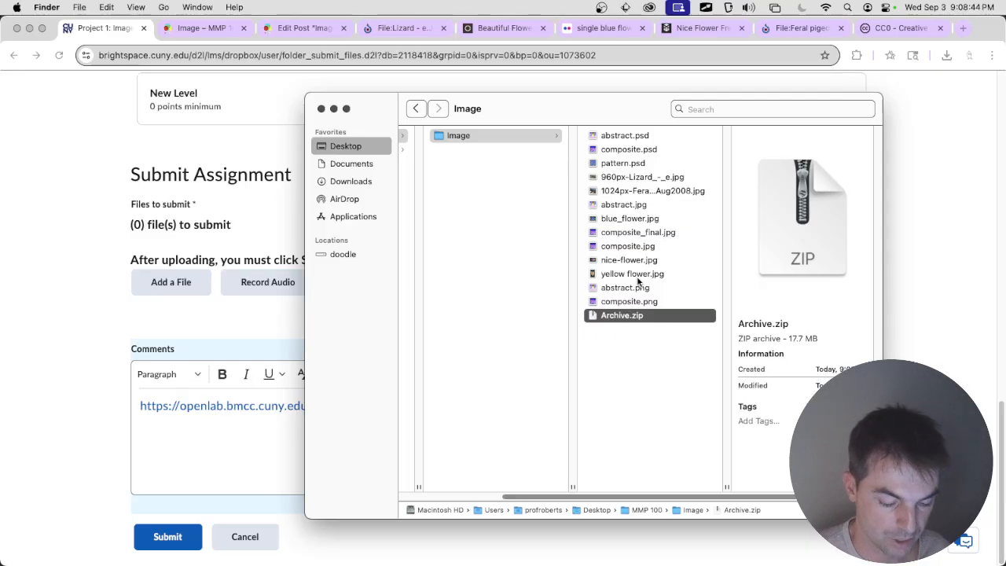
Step: Rename the new zip archive as image.zip
key(Return)
text(image)
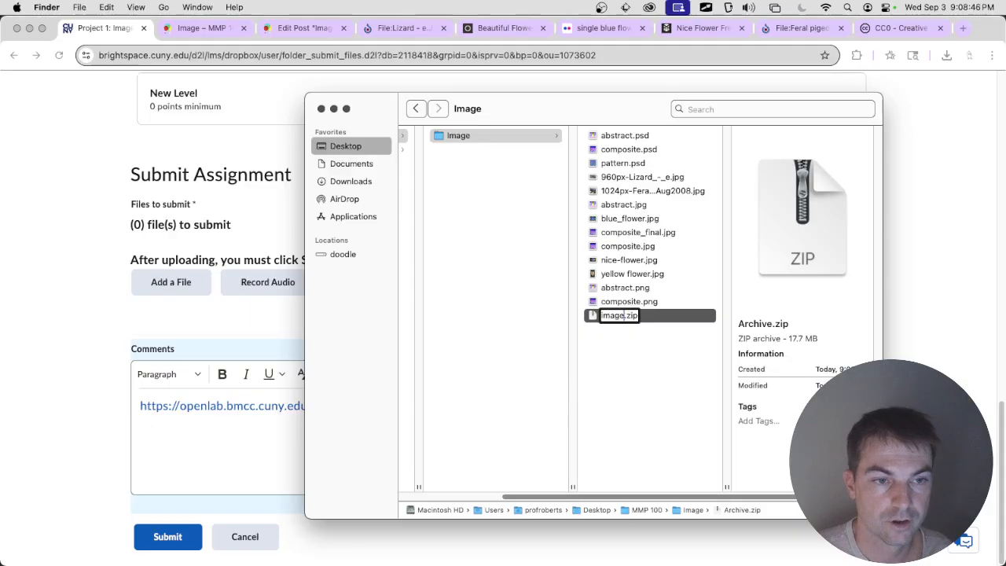
key(Return)
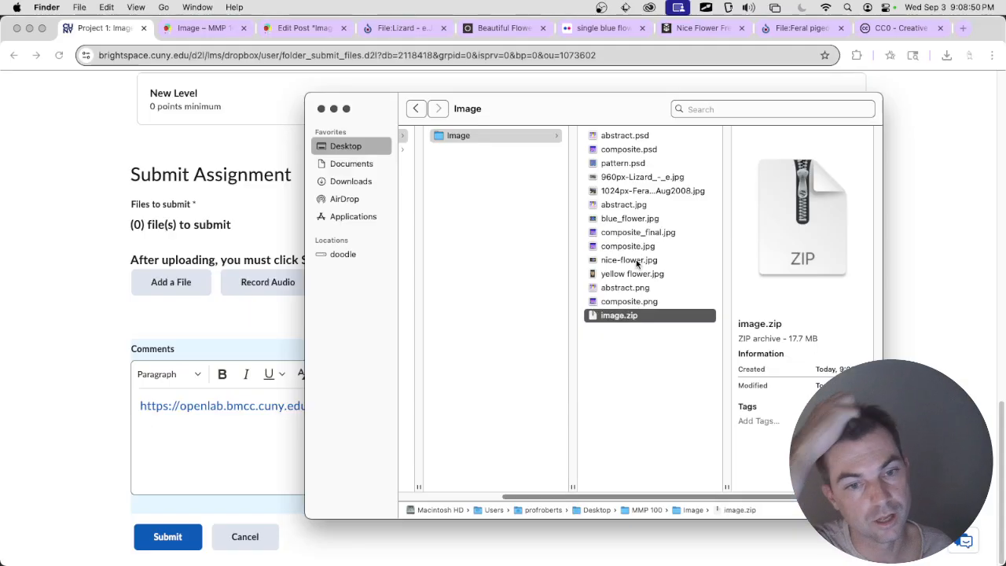
click(652, 163)
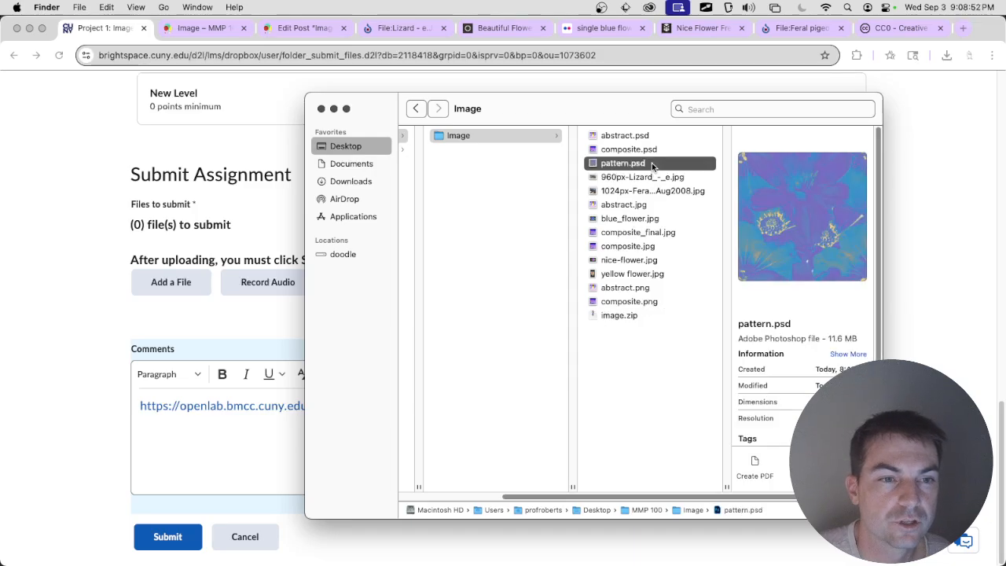
shift+click(650, 151)
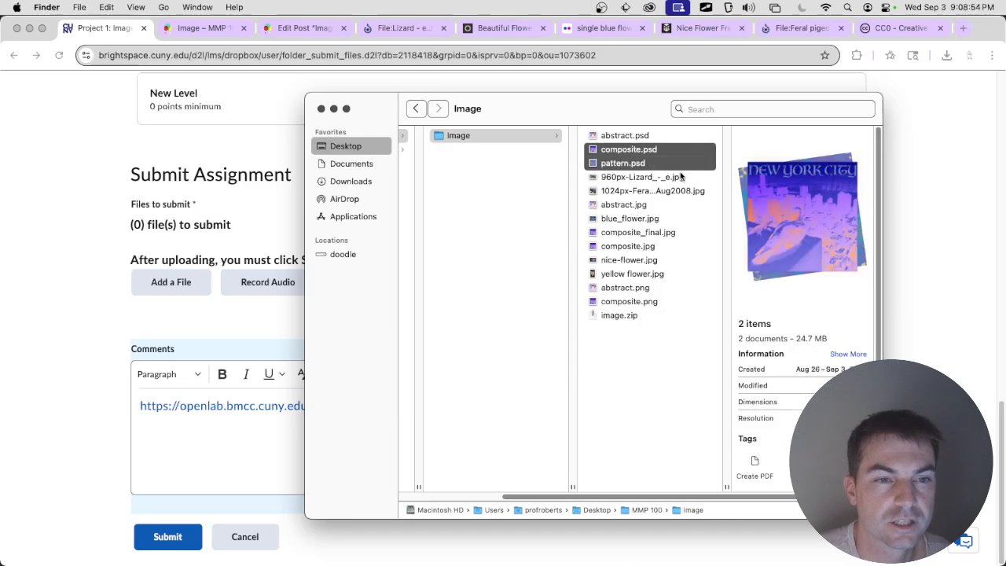
click(683, 248)
click(663, 151)
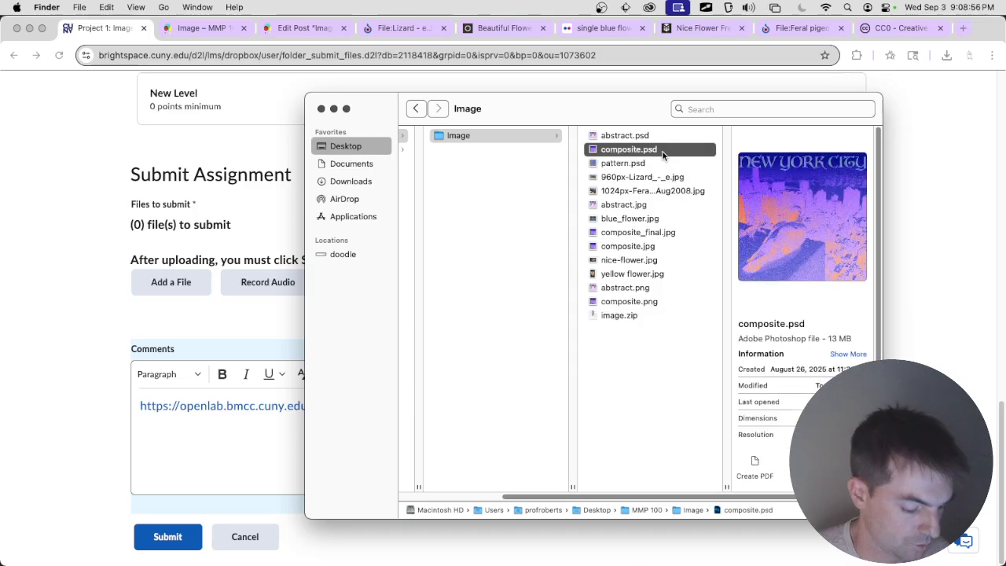
key(shift+Down)
right_click(659, 154)
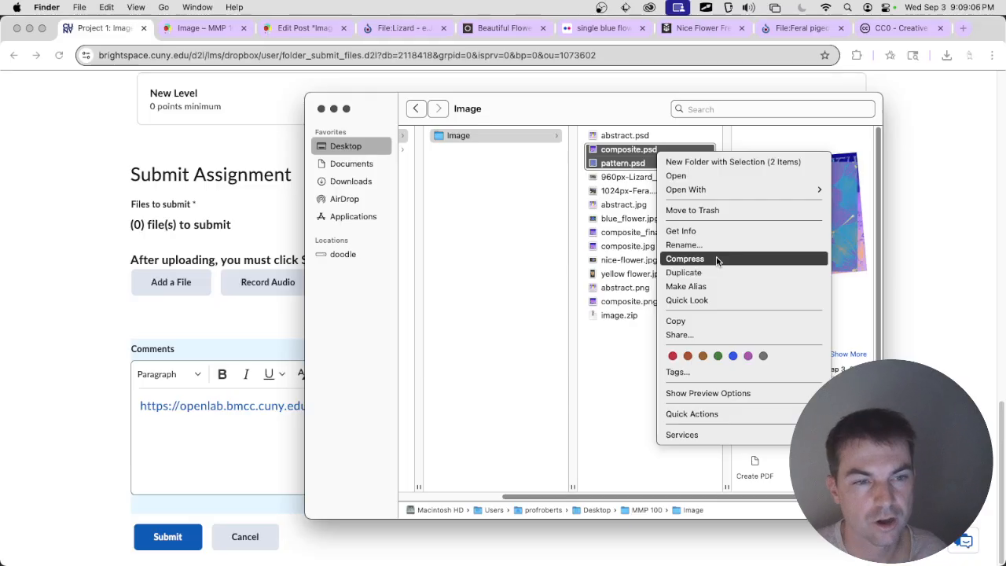
click(616, 359)
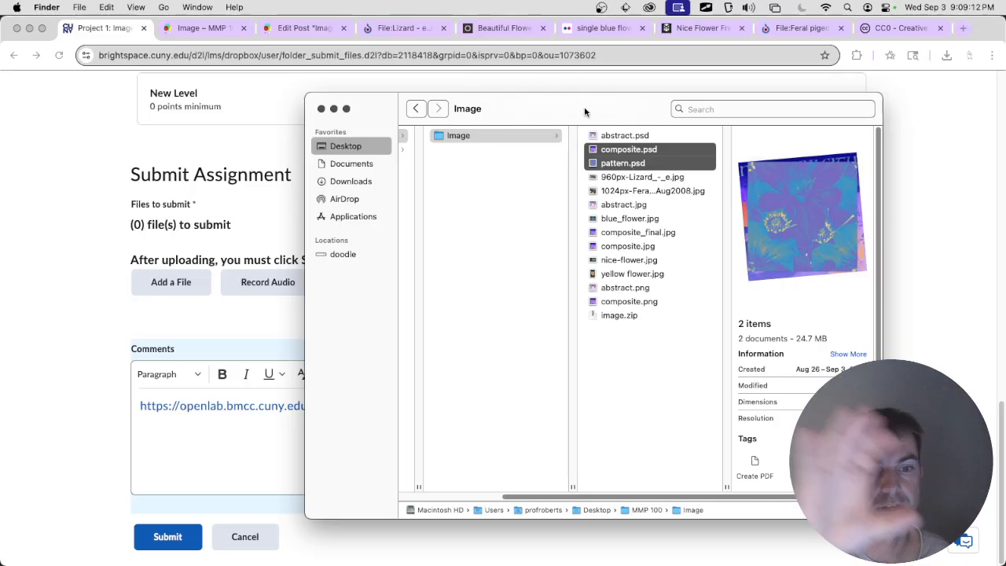
click(635, 345)
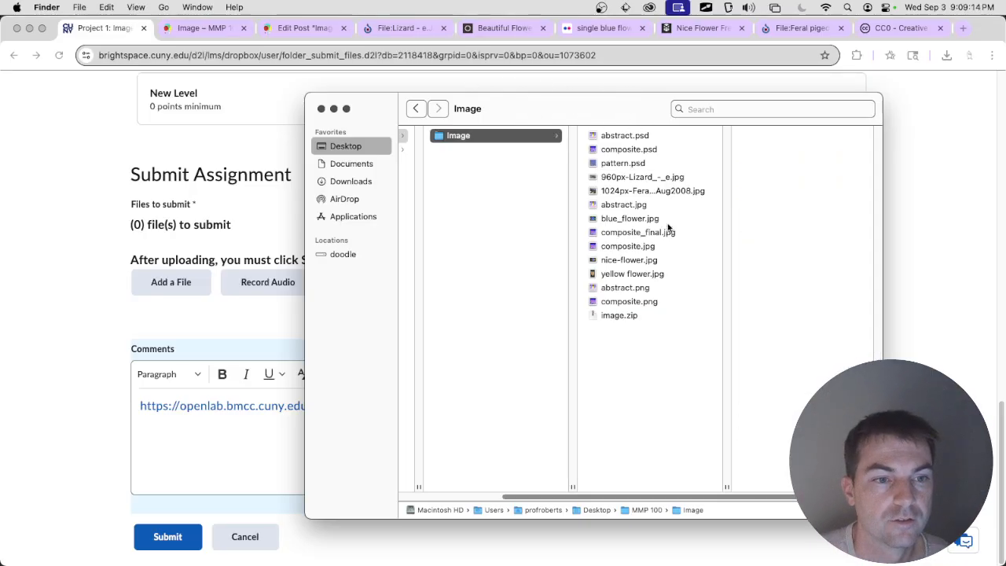
drag(520, 89, 684, 52)
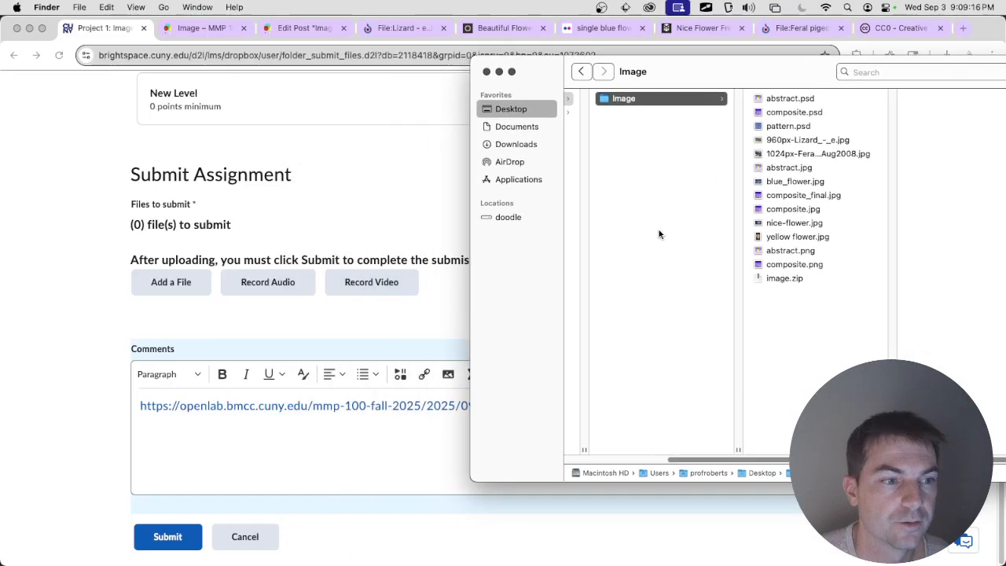
Step: Extract image.zip in the Image folder to check its contents, and delete the extracted image folder
click(827, 281)
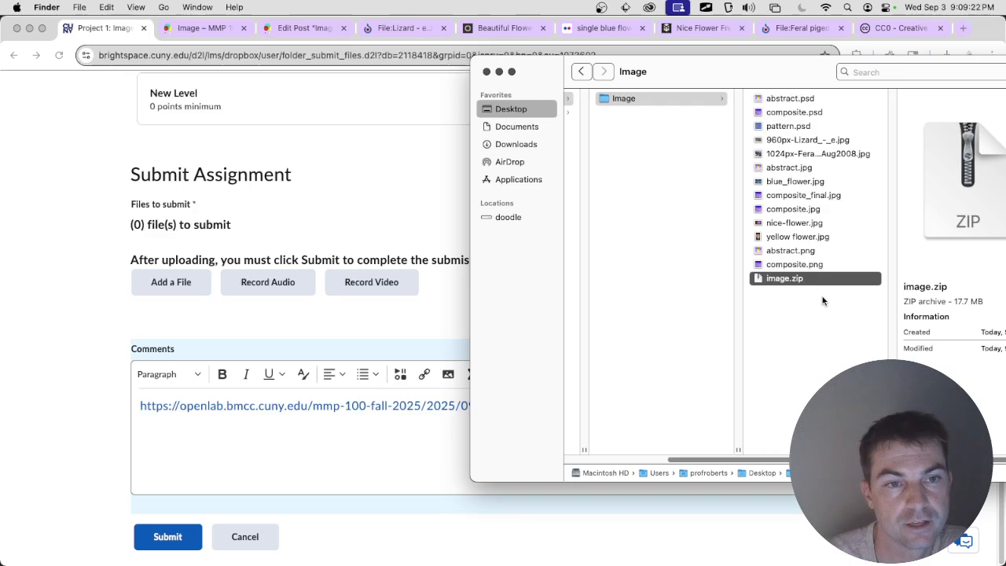
click(810, 299)
double_click(801, 279)
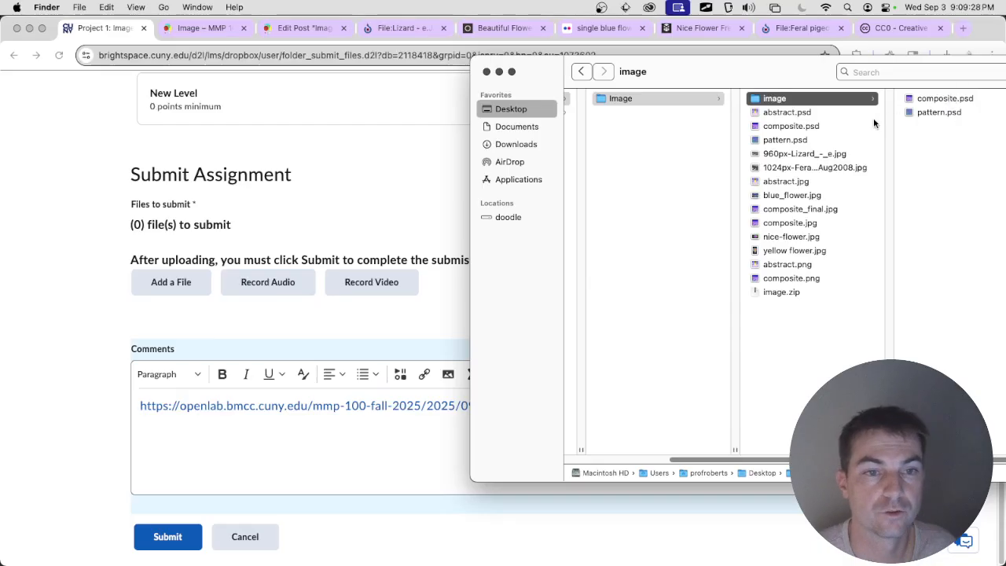
key(super+BackSpace)
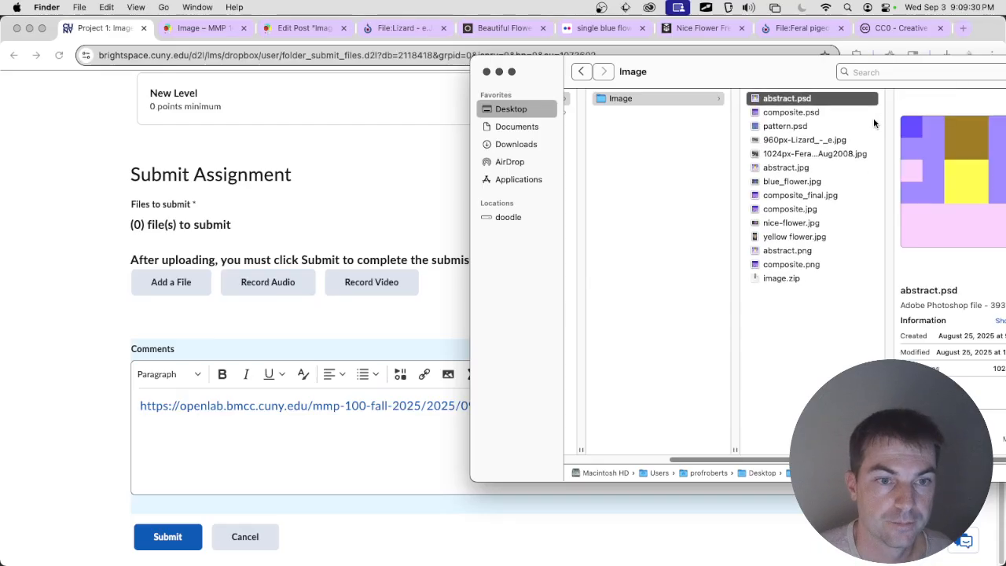
click(781, 278)
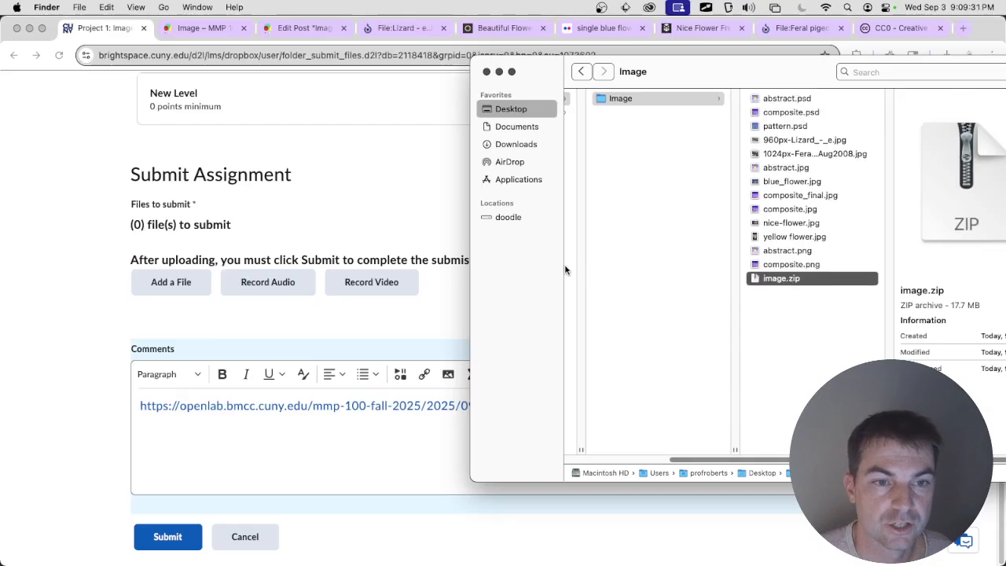
Step: Switch to Chrome and start a file upload from My Computer for the Project 1 submission
click(438, 202)
click(167, 281)
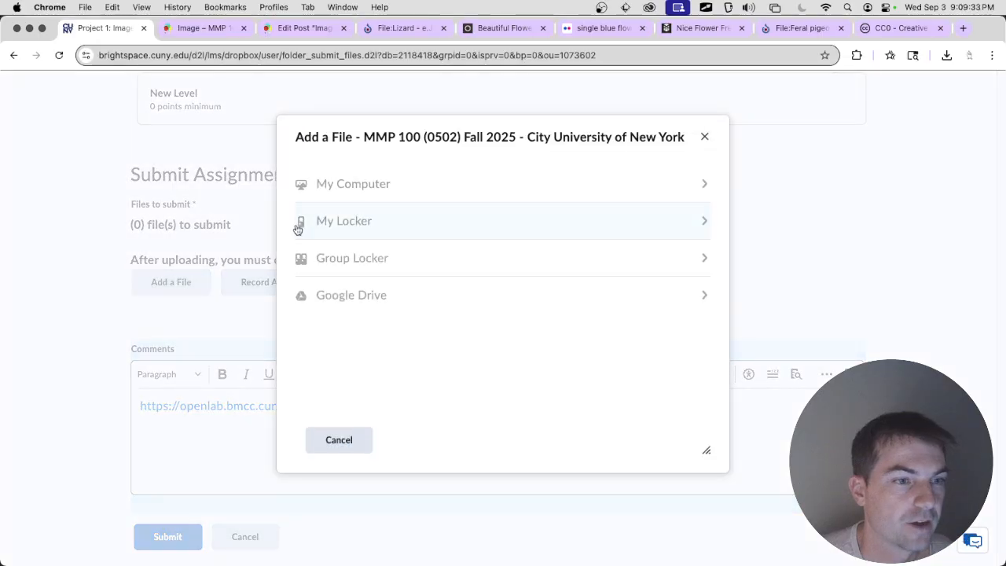
click(364, 185)
click(388, 206)
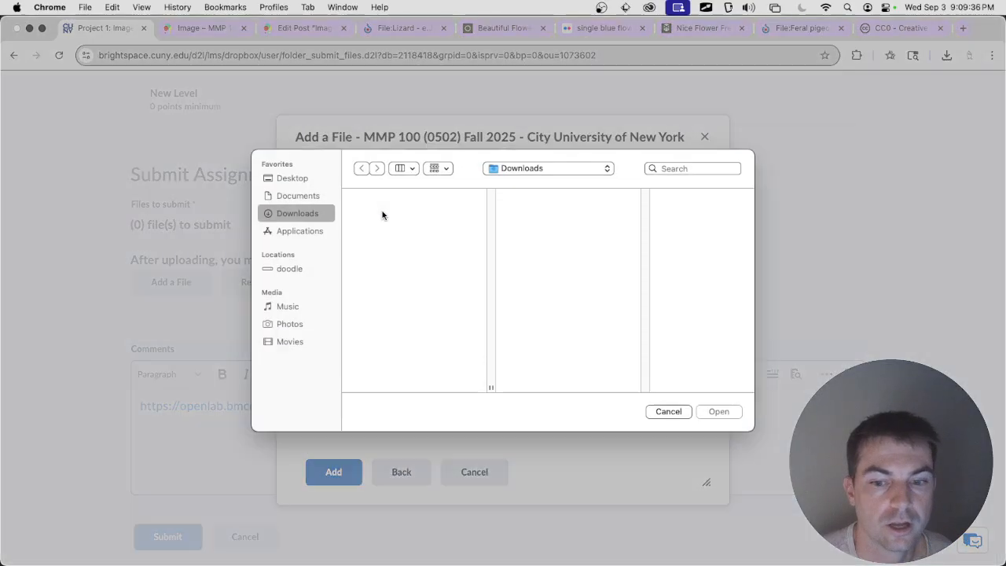
Step: Upload image.zip from the Image folder within Desktop and add it to the submission
click(309, 196)
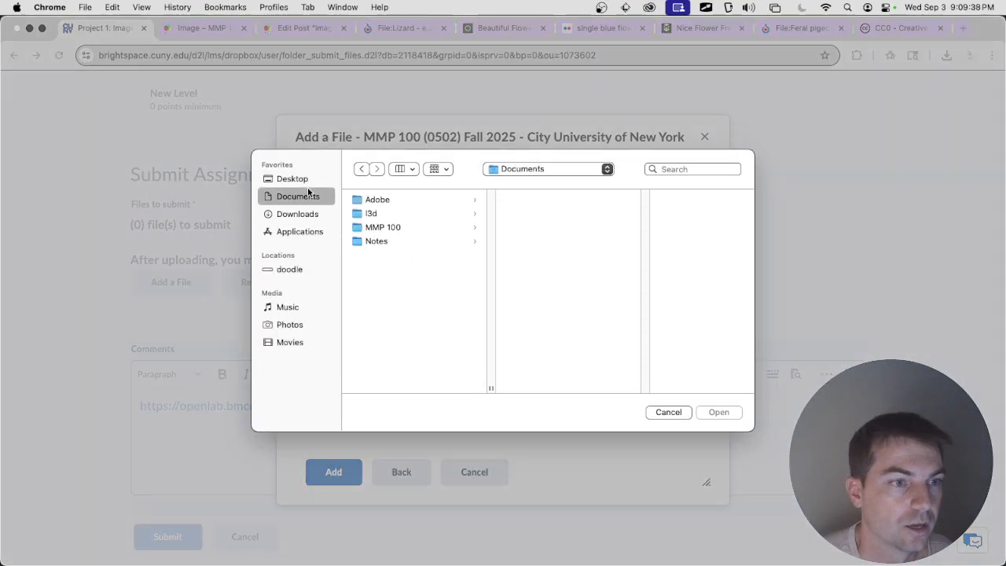
click(328, 181)
click(390, 201)
click(540, 199)
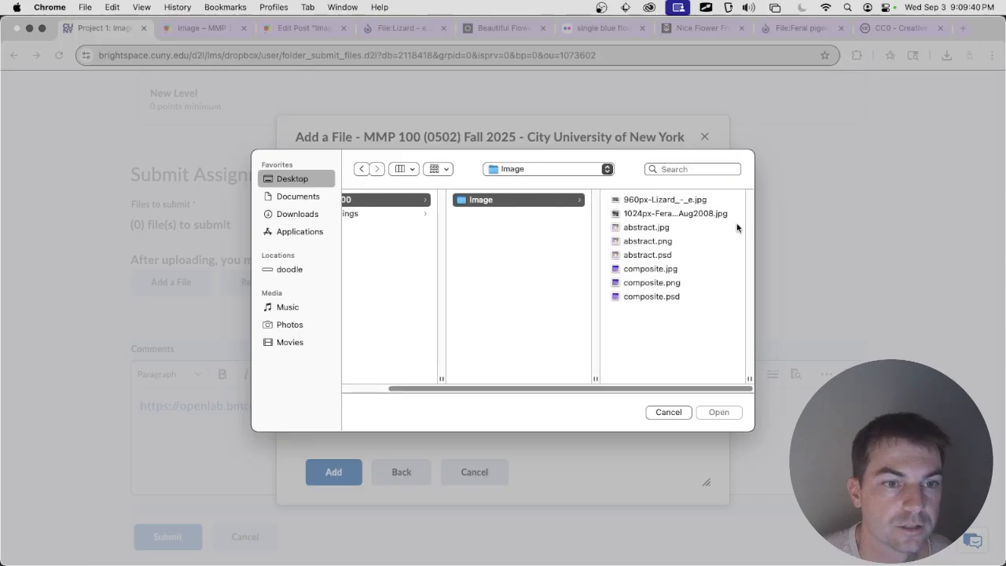
scroll(680, 283, down, 1)
click(680, 326)
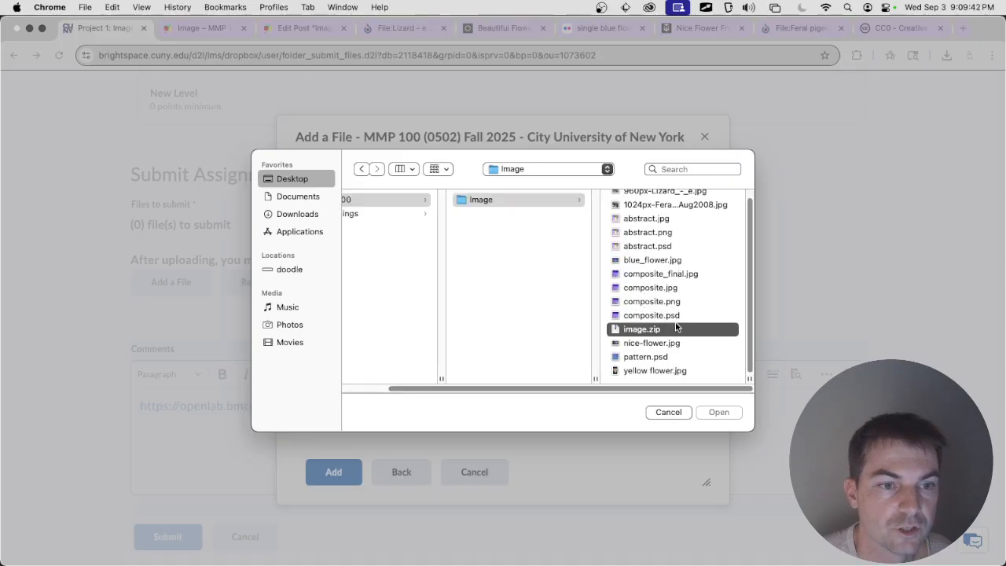
click(705, 414)
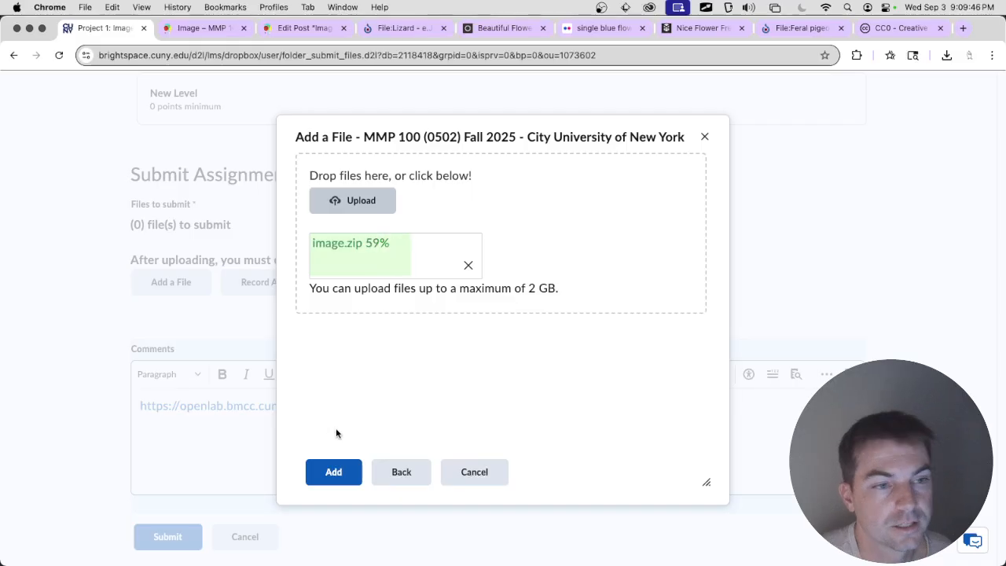
click(333, 472)
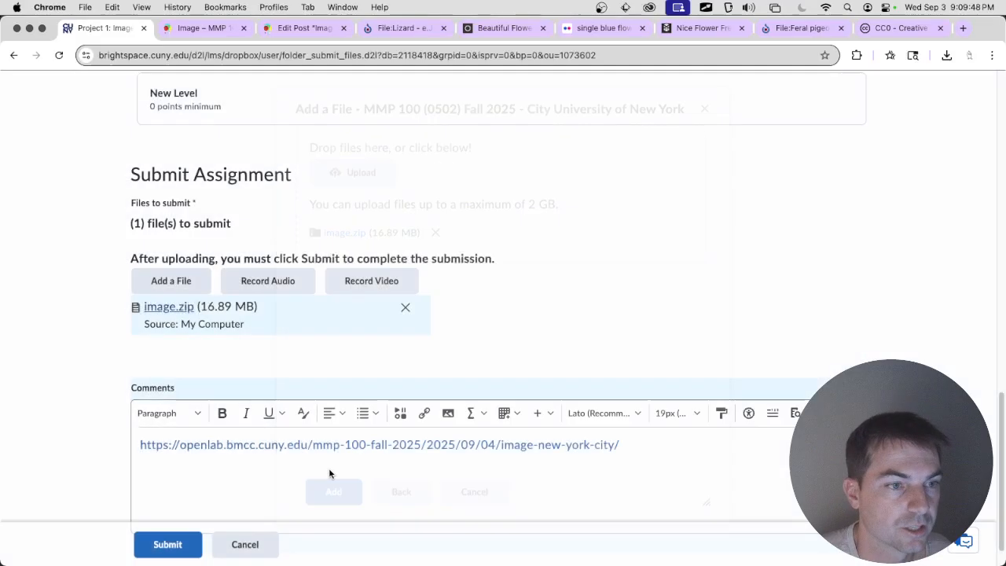
Step: Submit the Project 1 assignment and review the submission's file, comment link and other details
click(178, 543)
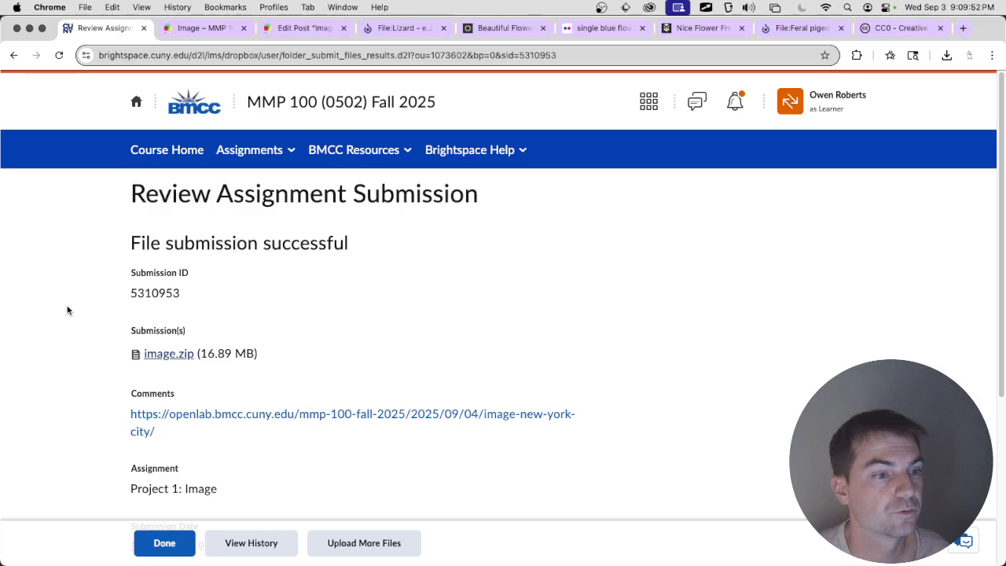
scroll(82, 310, down, 3)
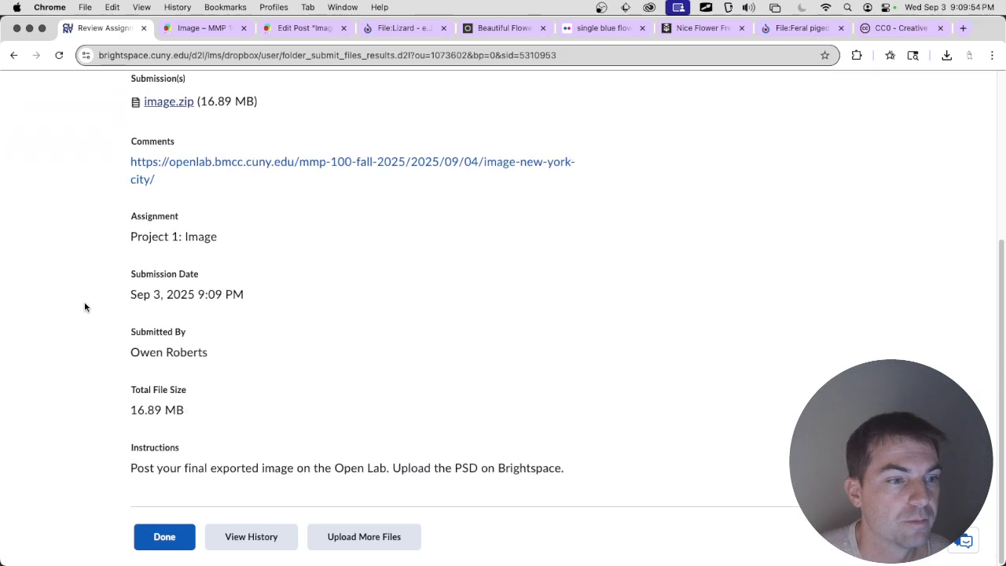
scroll(113, 280, up, 3)
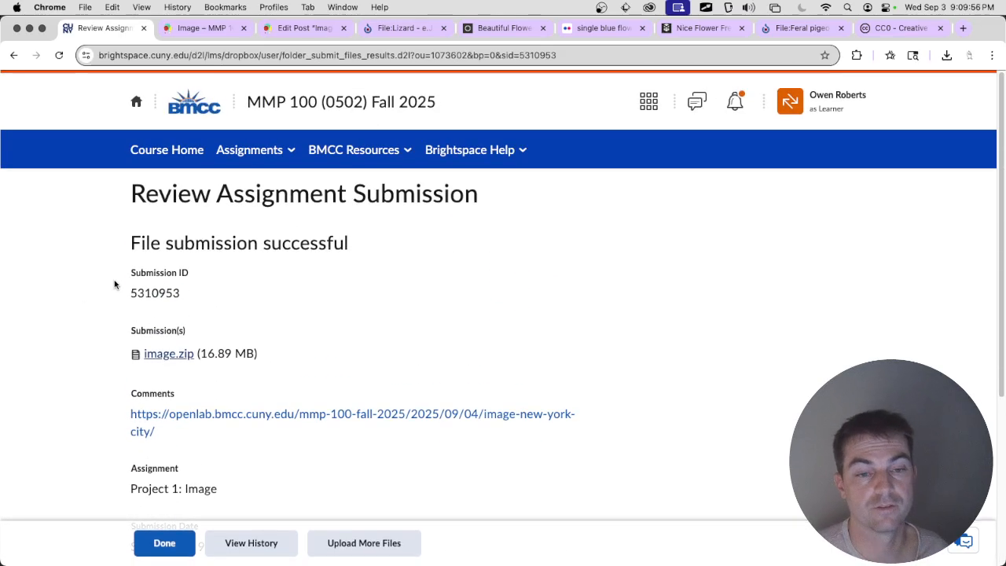